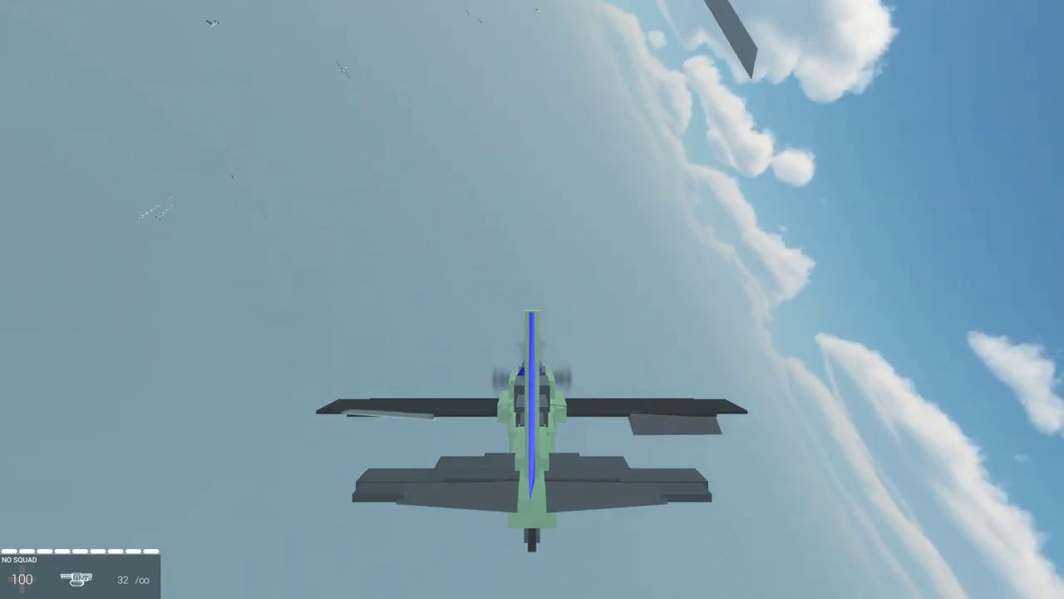
pyautogui.press('a')
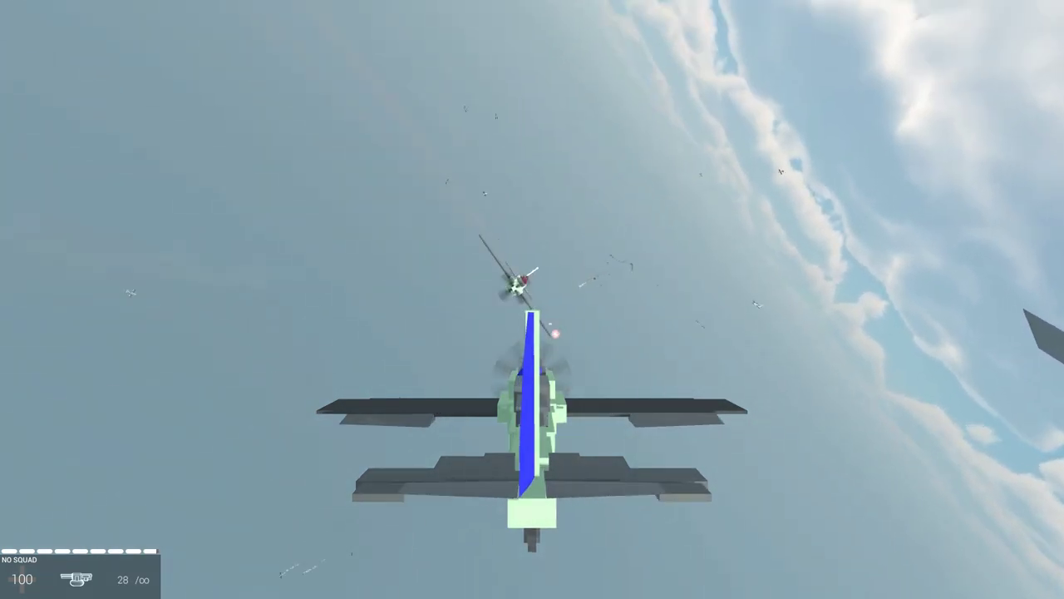
pyautogui.press('d')
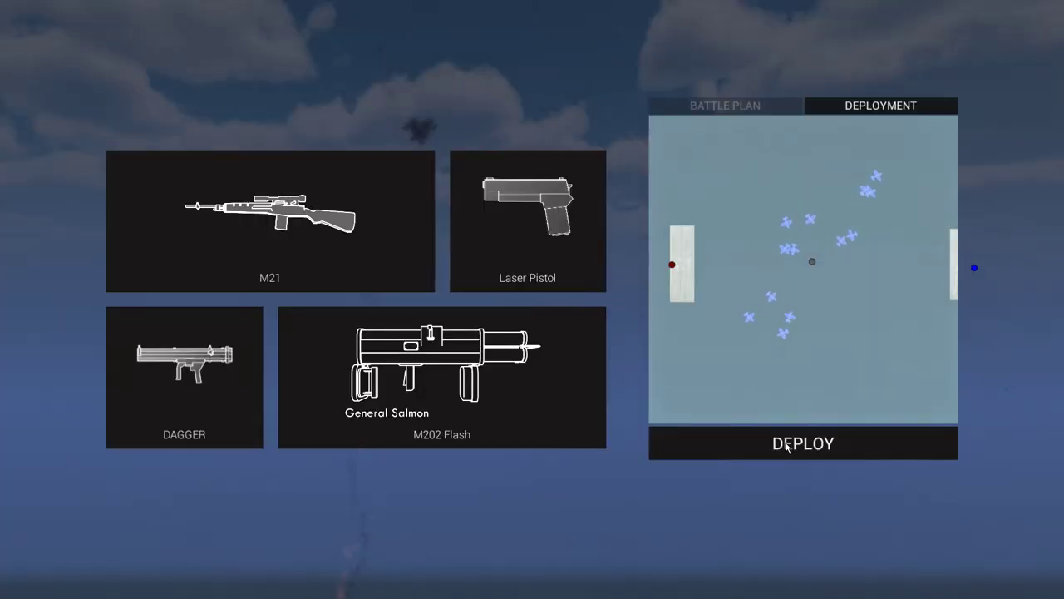
pyautogui.click(787, 446)
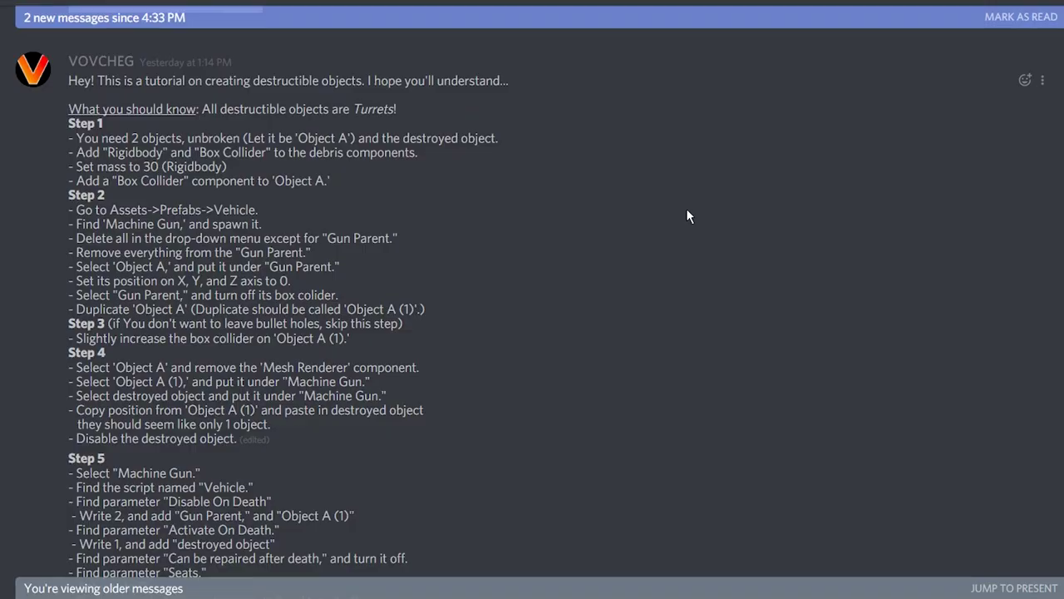
# Read through the tutorial message on creating destructible objects, from Step 1 to Step 8
pyautogui.scroll(-4, 687, 208)
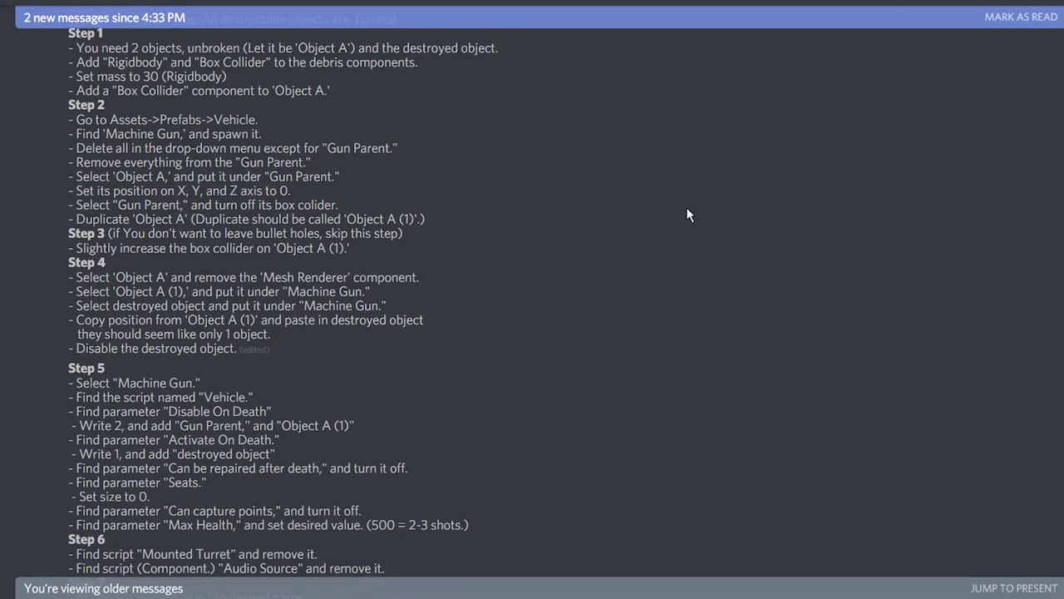
pyautogui.scroll(-3, 687, 209)
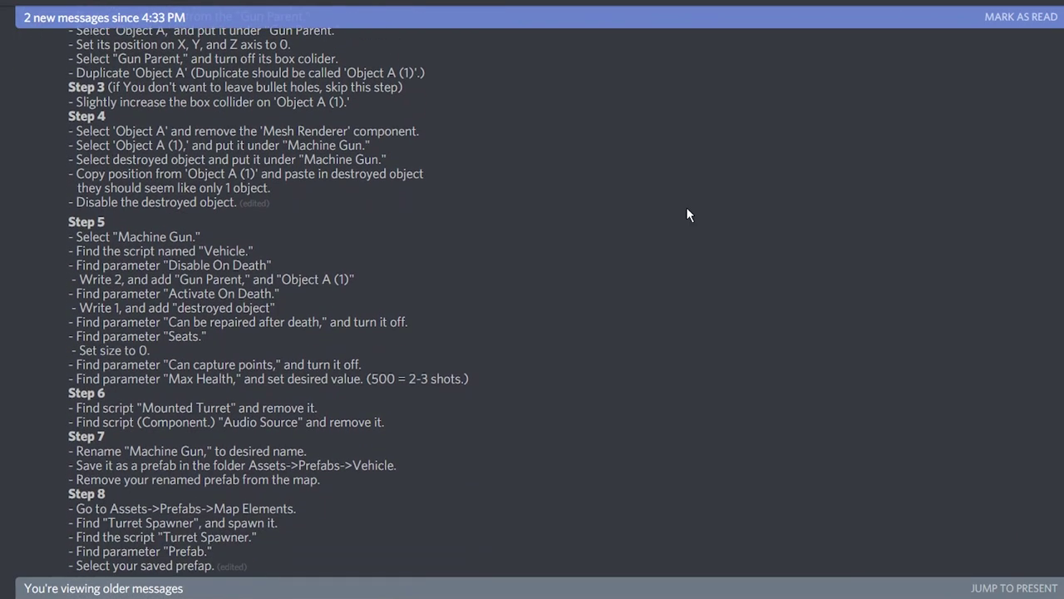
pyautogui.scroll(-1, 687, 215)
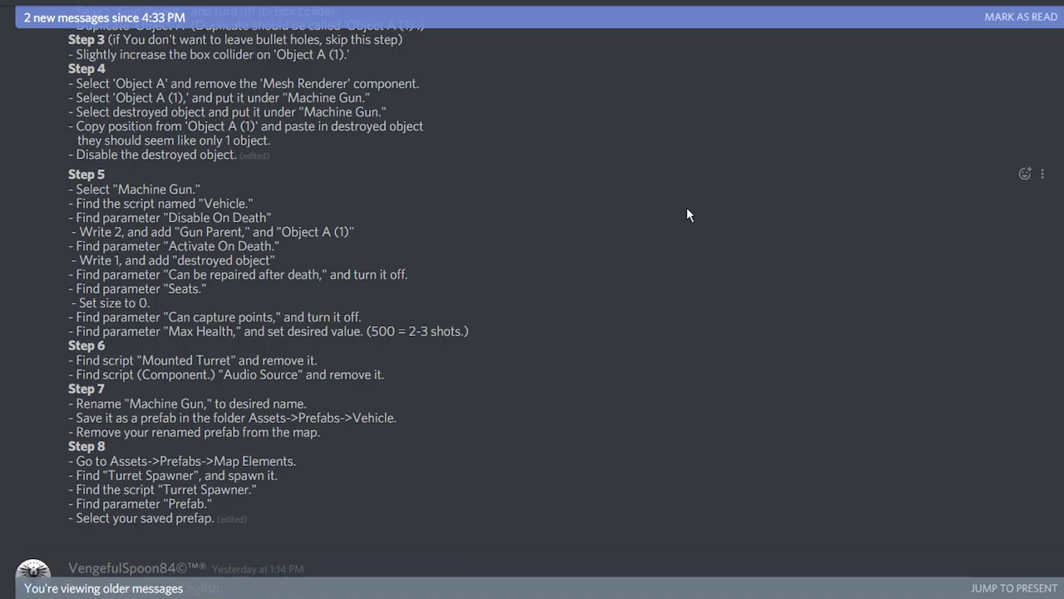
pyautogui.scroll(5, 687, 214)
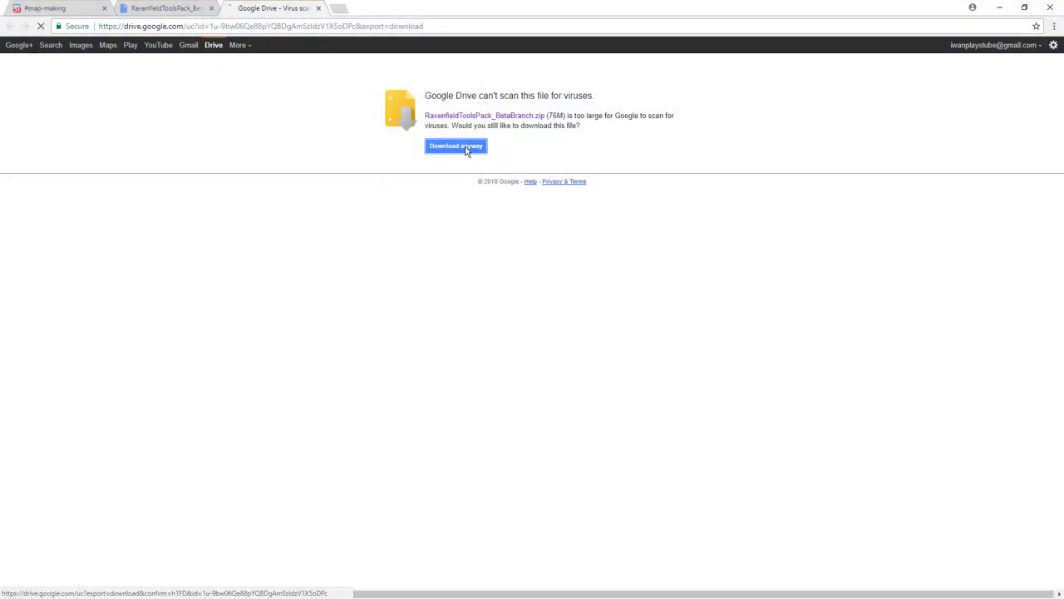
# Download RavenfieldToolsPack_BetaBranch.zip from Google Drive and extract the archive in the Destructo downloads folder
pyautogui.click(466, 147)
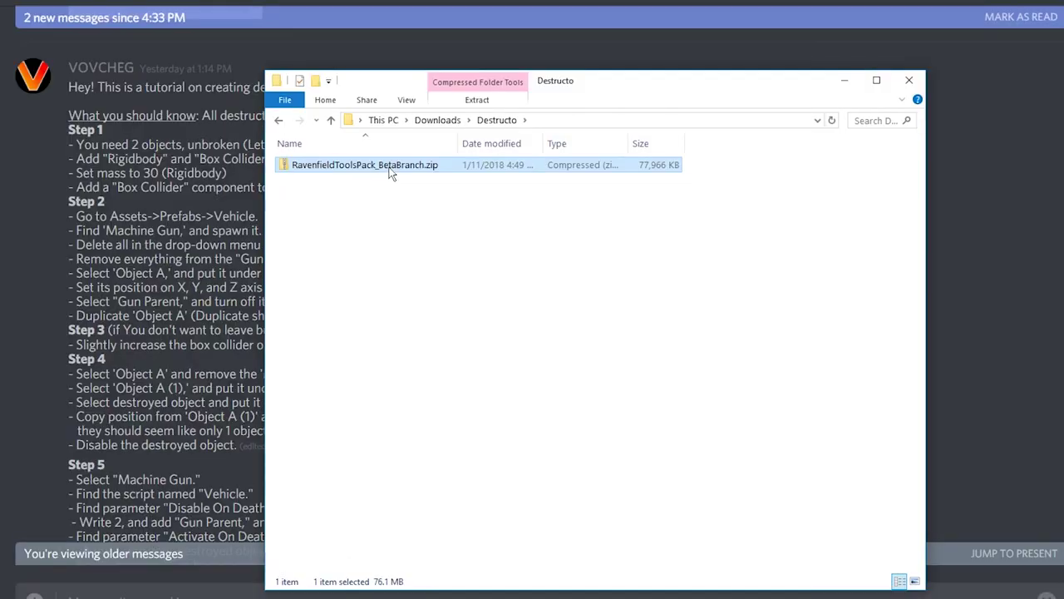
pyautogui.rightClick(391, 168)
pyautogui.click(439, 231)
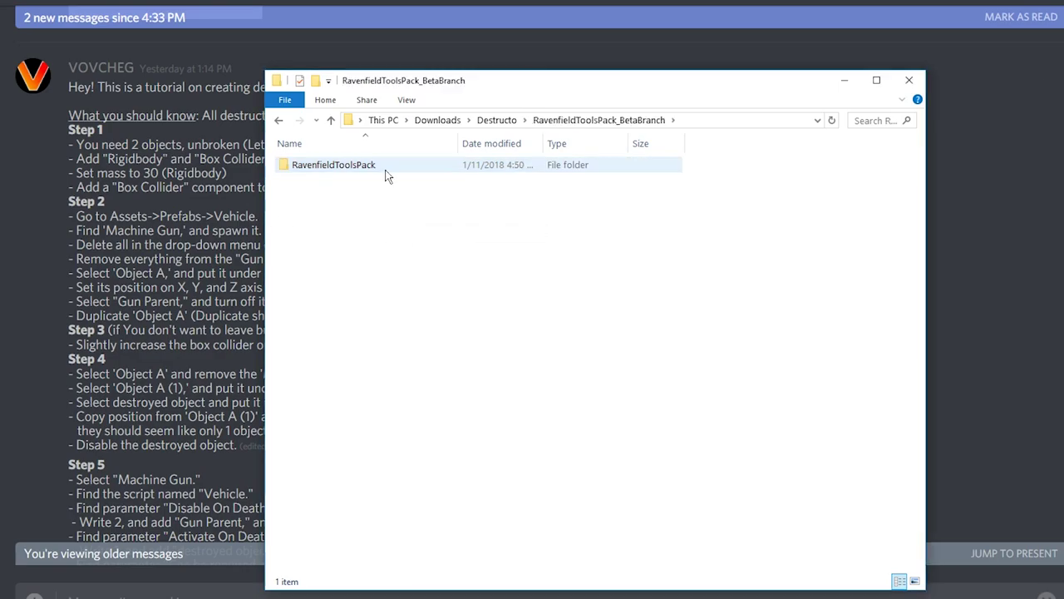
# Rename the extracted RavenfieldToolsPack folder as Destructo and open it
pyautogui.click(387, 171)
pyautogui.press('F2')
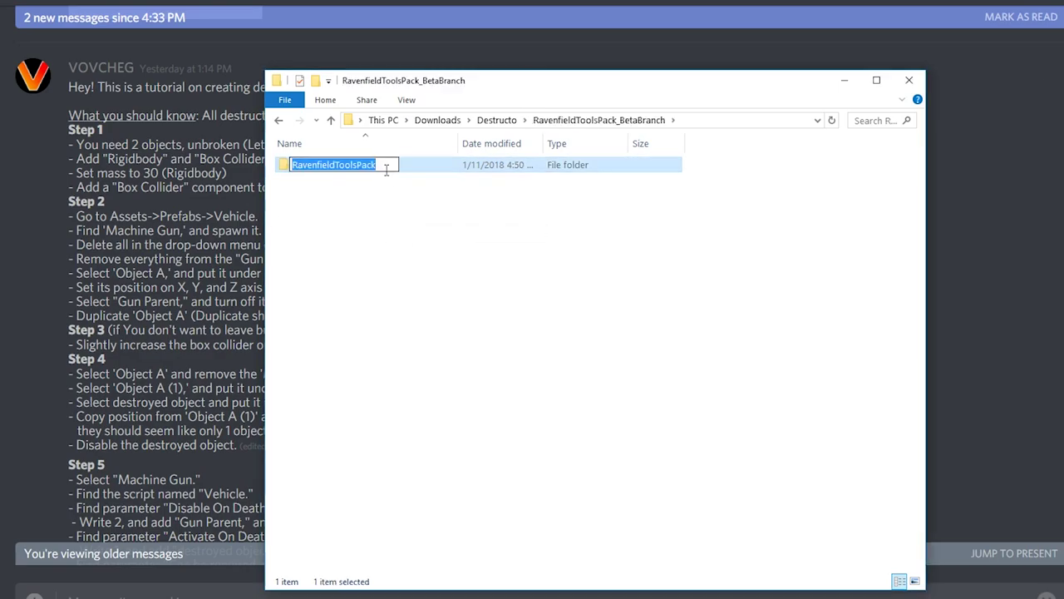
pyautogui.write('Destructo')
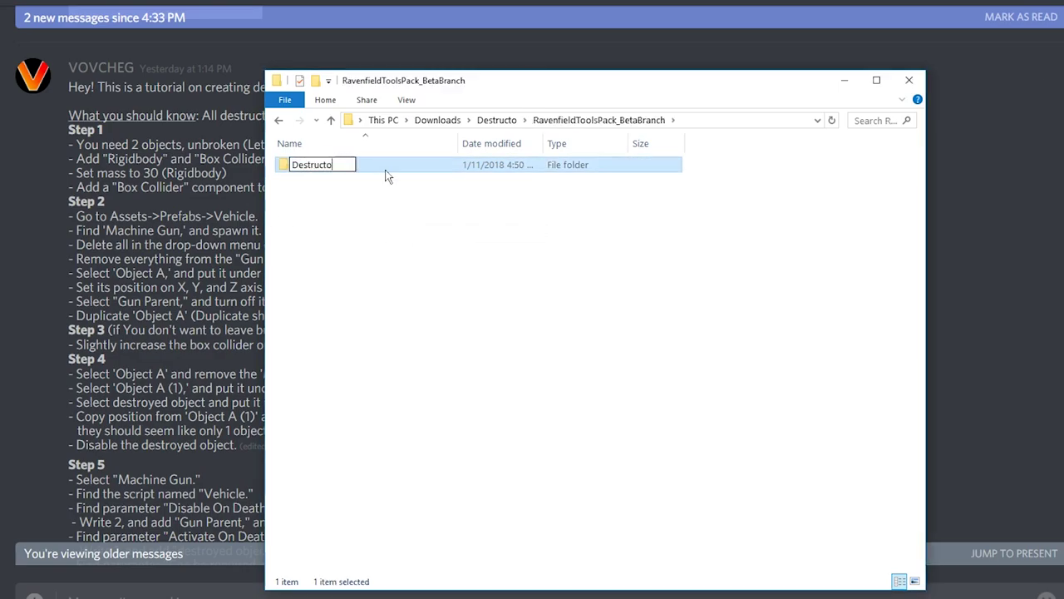
pyautogui.press('Return')
pyautogui.doubleClick(386, 170)
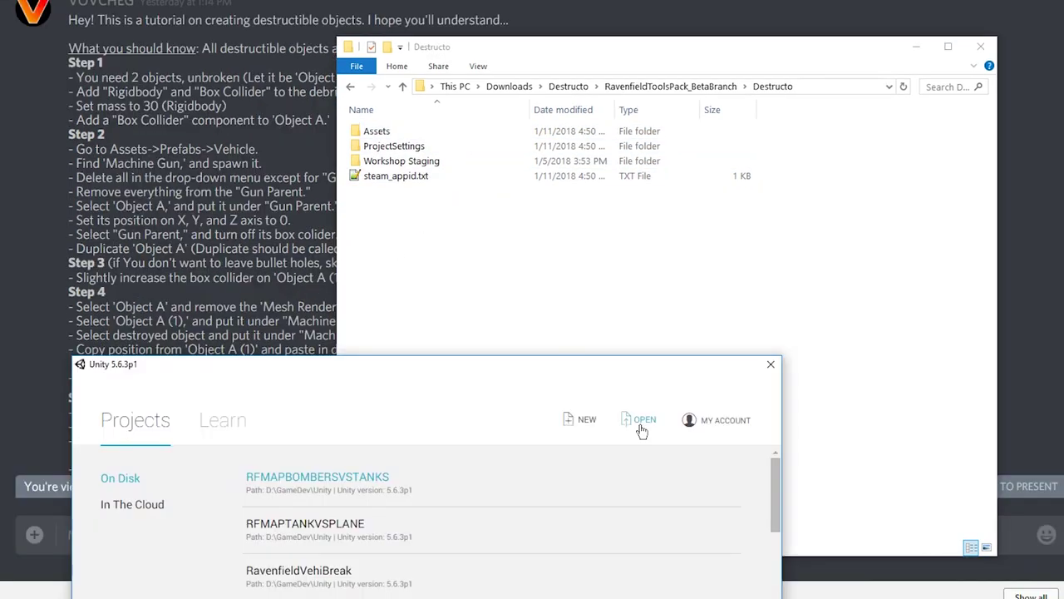
# Switch to Unity, open the renamed Destructo folder as an existing project and load ExampleScene from the project's Scenes folder
pyautogui.click(642, 430)
pyautogui.click(825, 87)
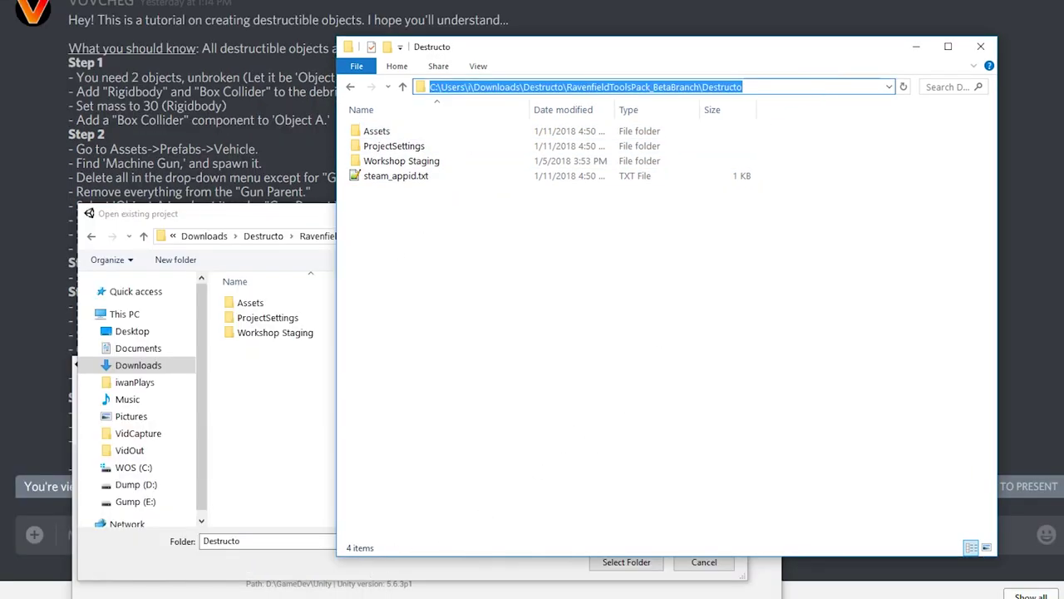
pyautogui.click(290, 539)
pyautogui.write('C:\\Users\\i\\Downloads\\Destructo\\RavenfieldToolsPack_BetaBranch\\Destructo')
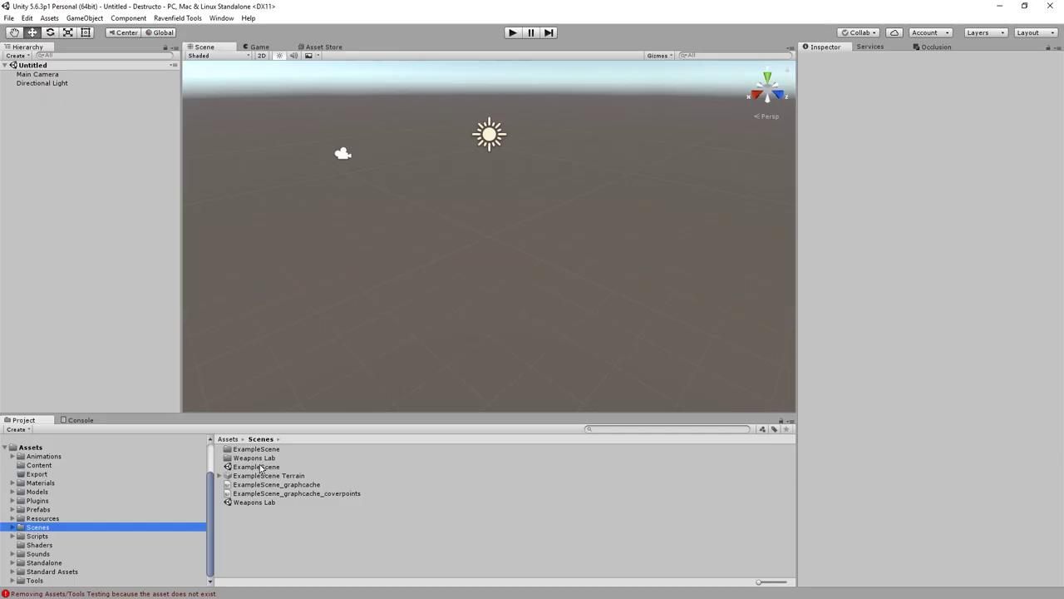
pyautogui.doubleClick(261, 467)
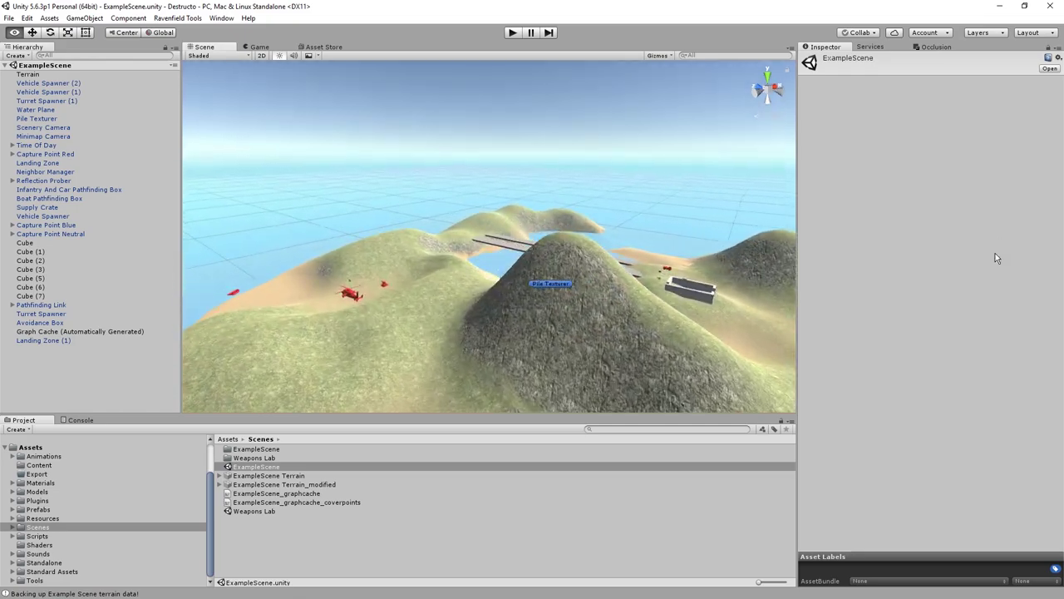
# Create a 3D cube on the open ground near the red vehicle spawner's turret and name it Object A
pyautogui.press('w')
pyautogui.moveTo(995, 252); pyautogui.dragTo(25, 316, button='right')
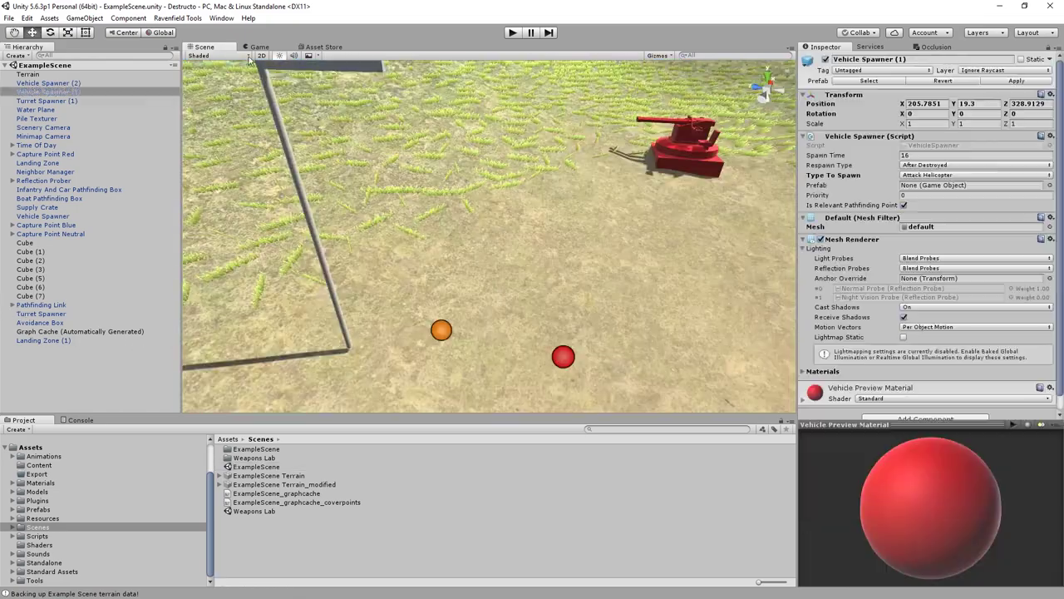
pyautogui.click(92, 18)
pyautogui.moveTo(114, 58)
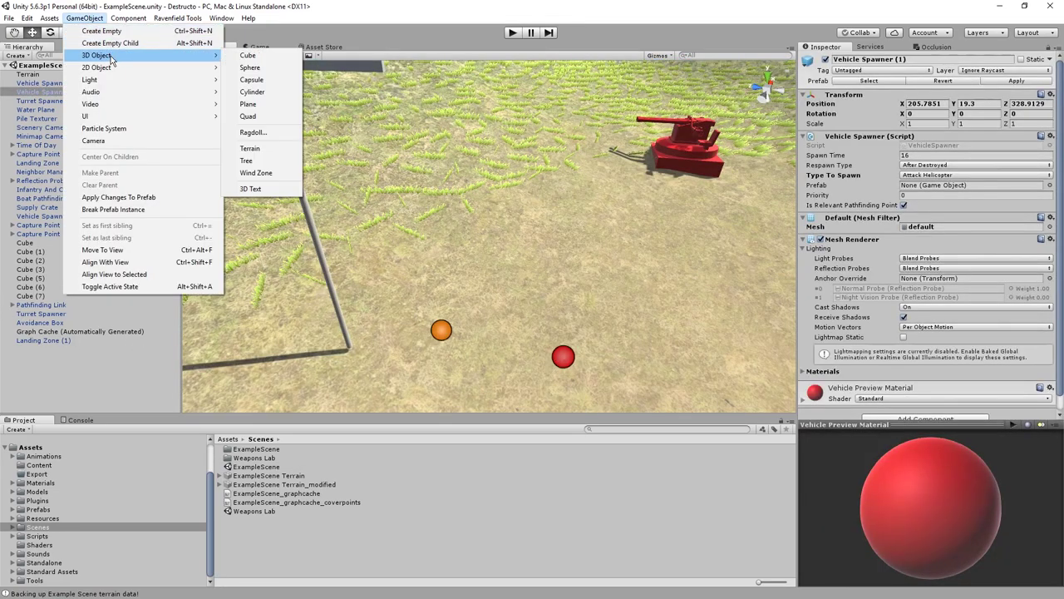
pyautogui.click(255, 56)
pyautogui.doubleClick(38, 349)
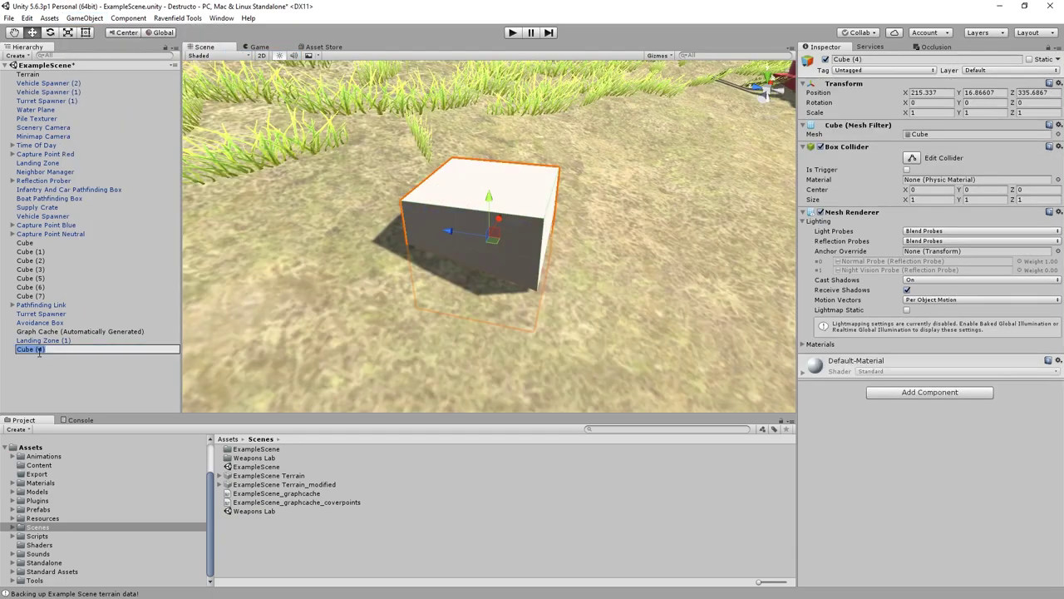
pyautogui.write('Object A')
pyautogui.press('Return')
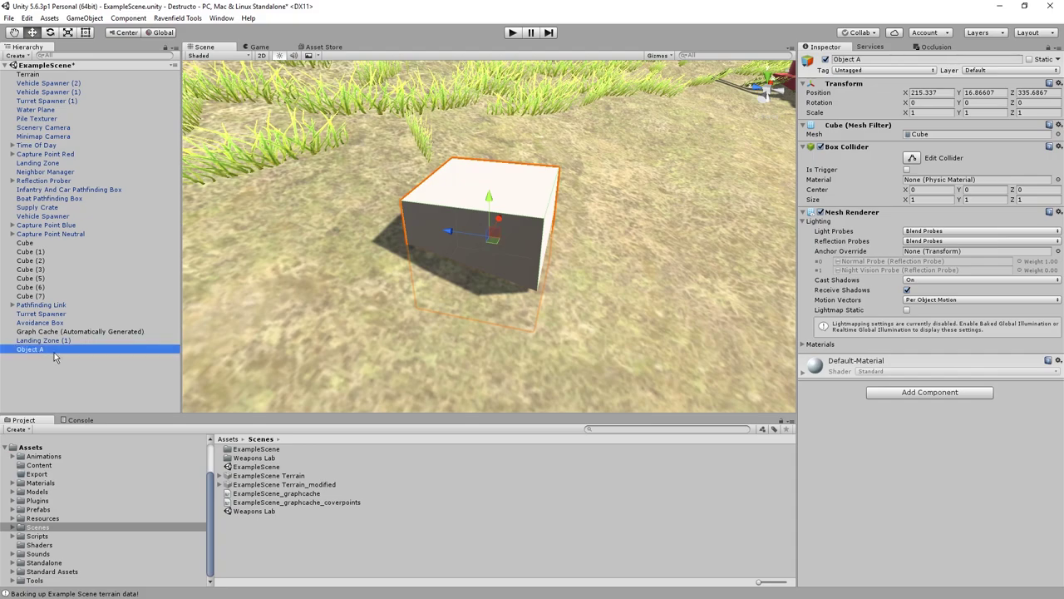
# Duplicate Object A and rename the copy as Destroyed Object
pyautogui.hotkey('ctrl', 'd')
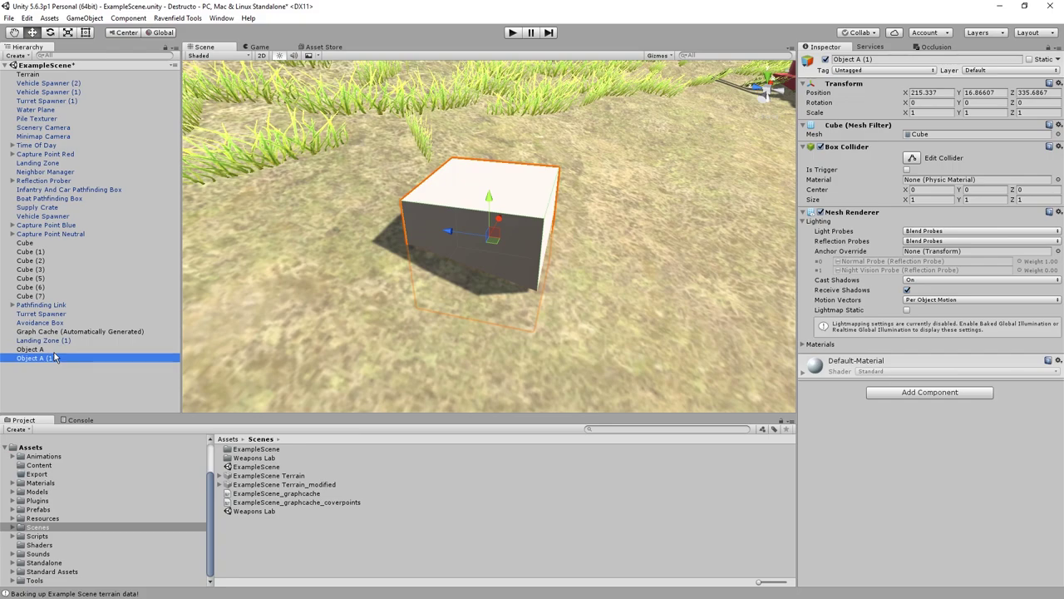
pyautogui.press('F2')
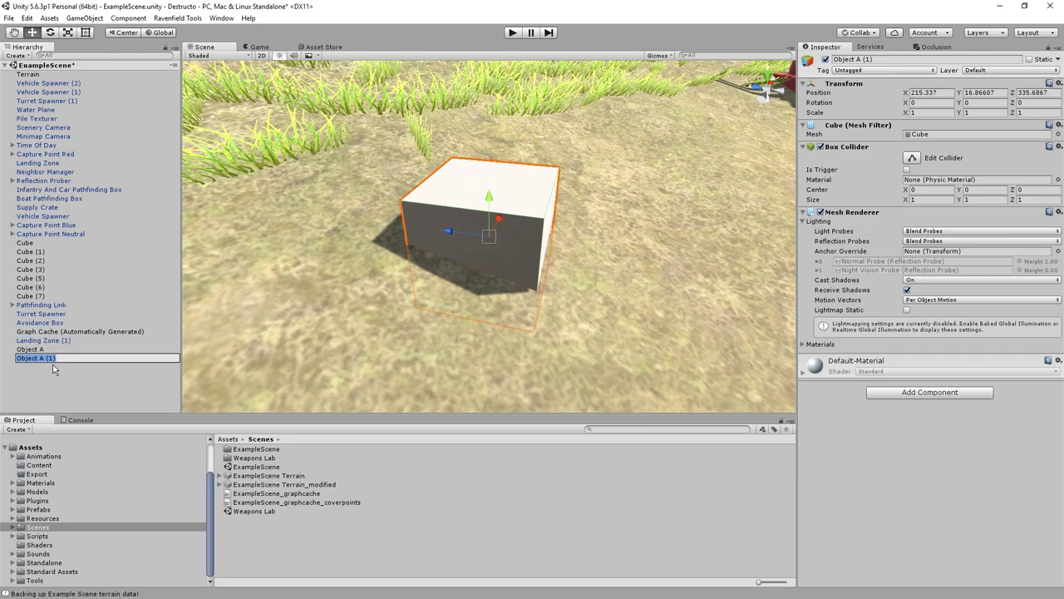
pyautogui.write('Destroyed Object')
pyautogui.press('Return')
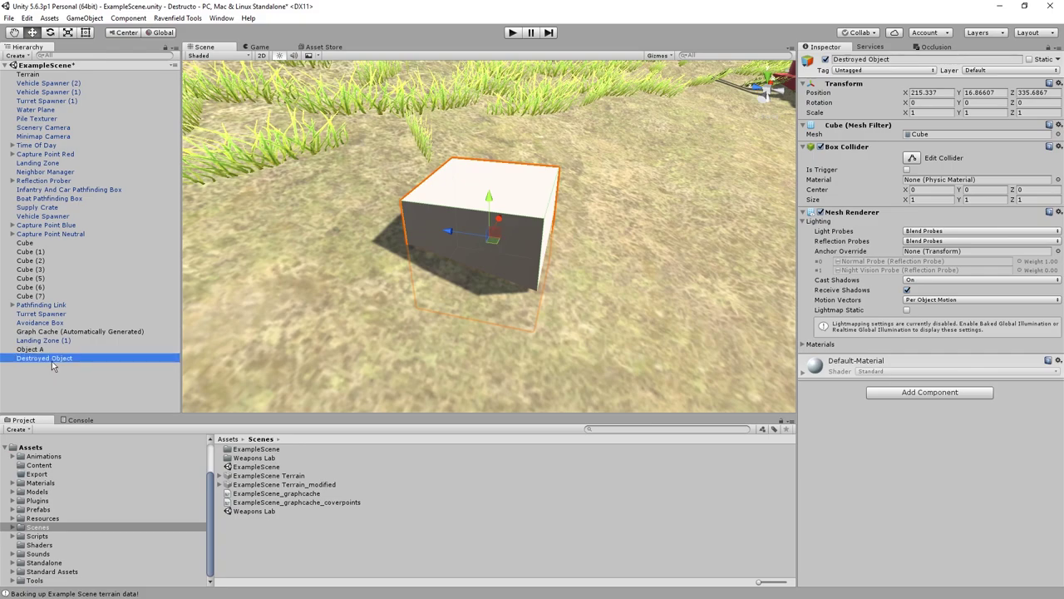
# Add Rigidbody and Box Collider components to Destroyed Object and set the Rigidbody mass to 30
pyautogui.click(899, 393)
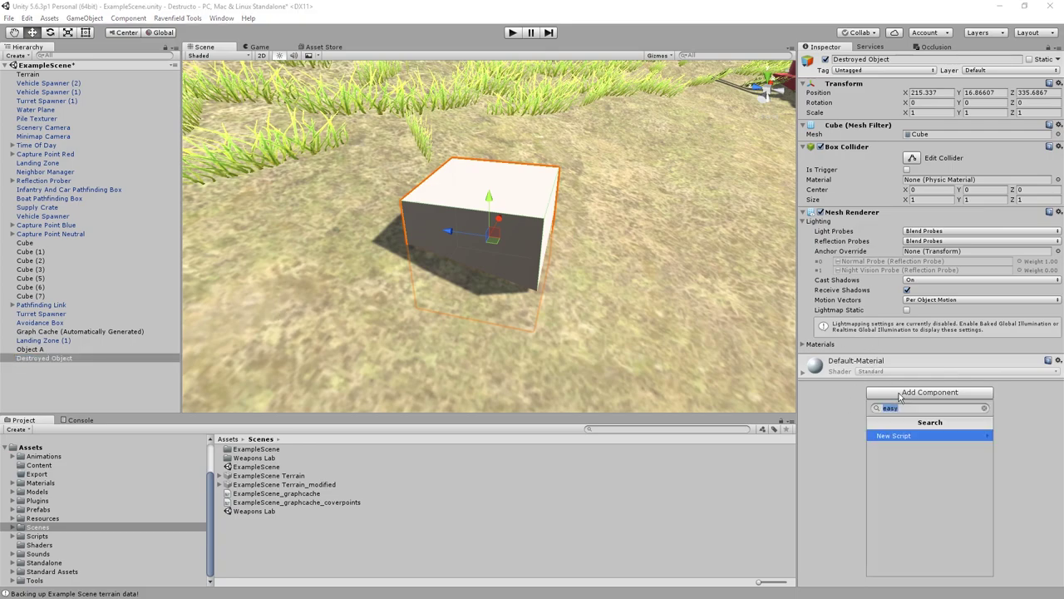
pyautogui.write('rigid')
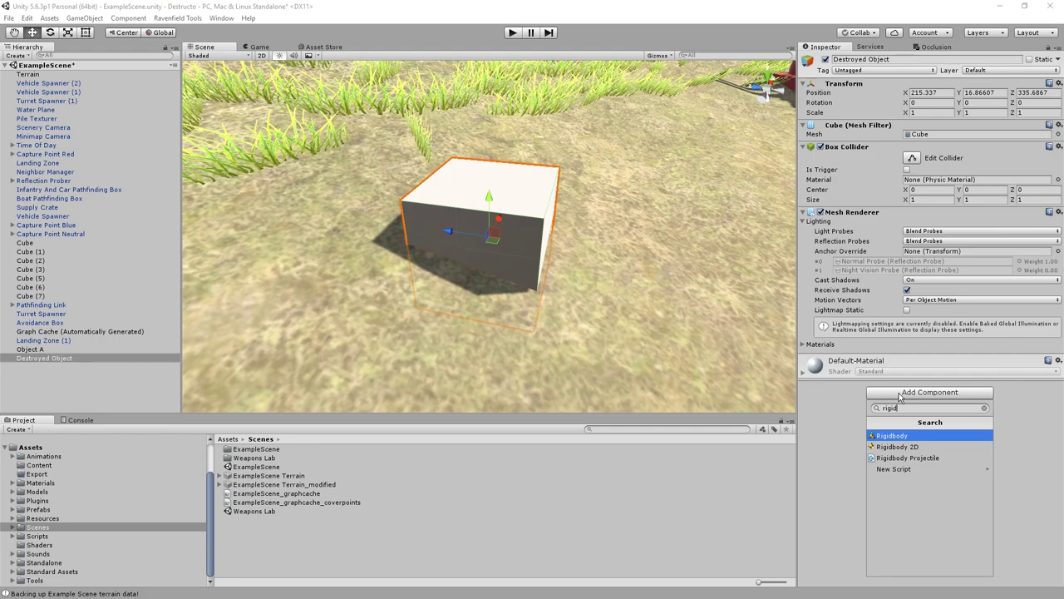
pyautogui.click(894, 435)
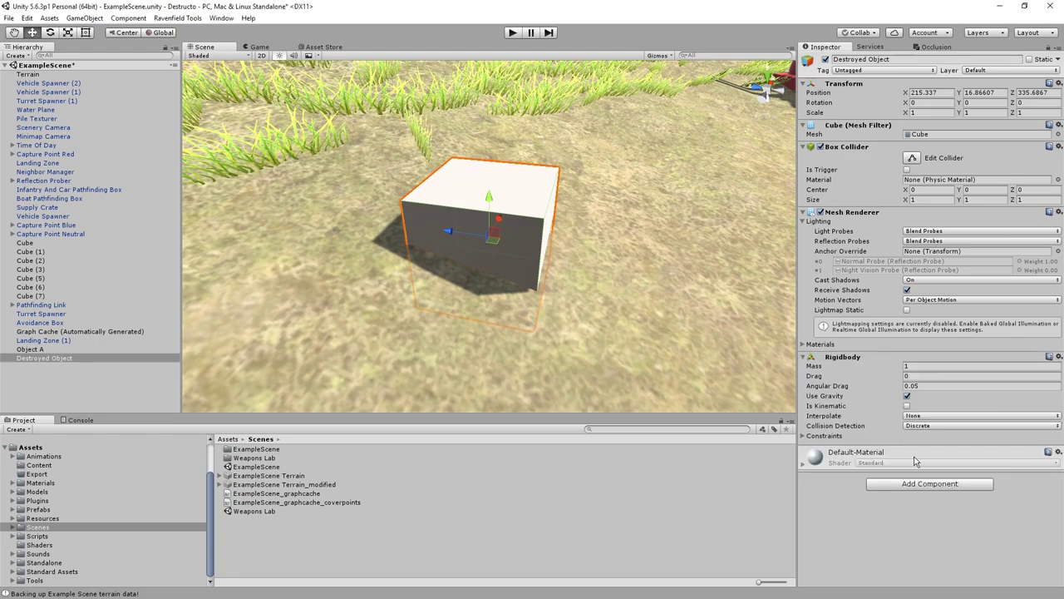
pyautogui.click(902, 484)
pyautogui.write('box c')
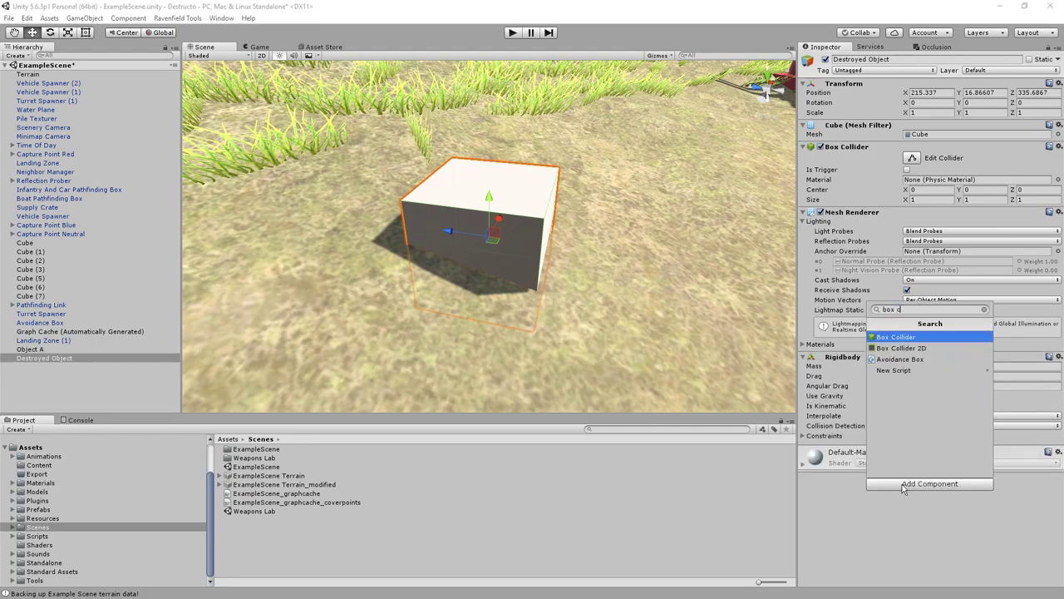
pyautogui.press('Return')
pyautogui.click(922, 365)
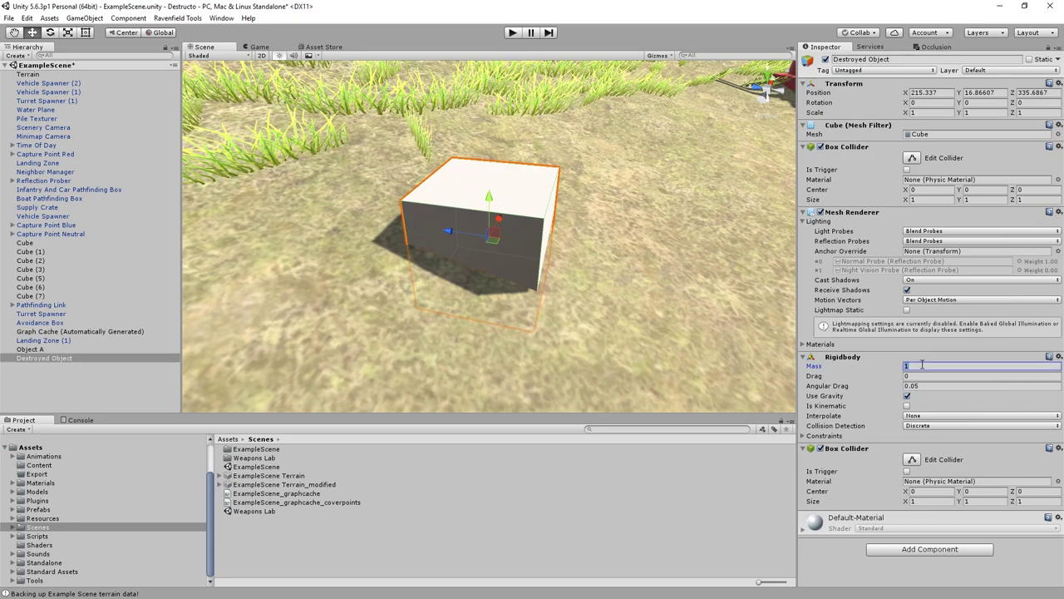
pyautogui.click(107, 348)
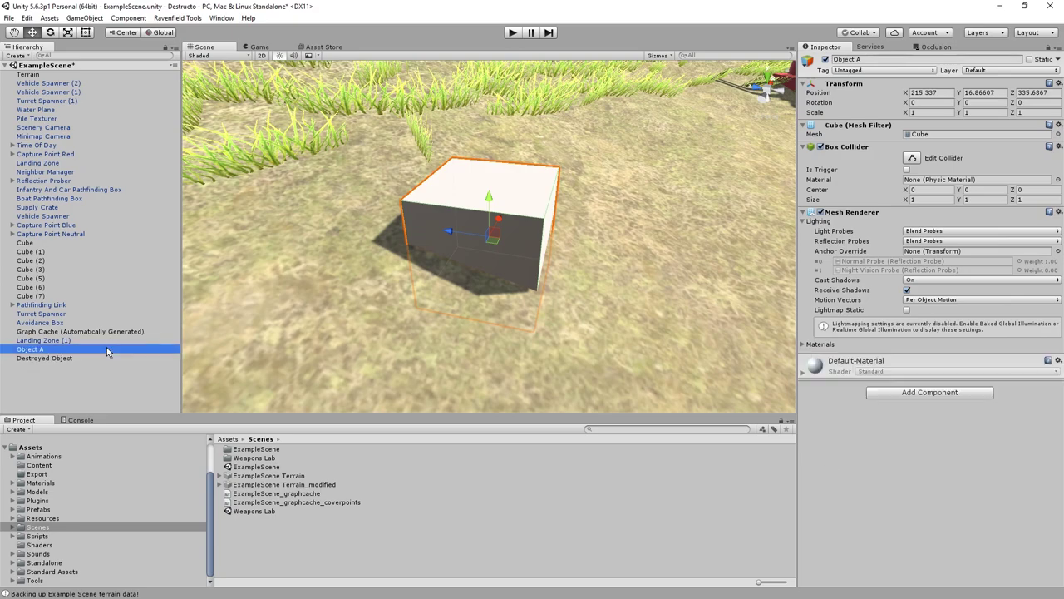
pyautogui.click(933, 397)
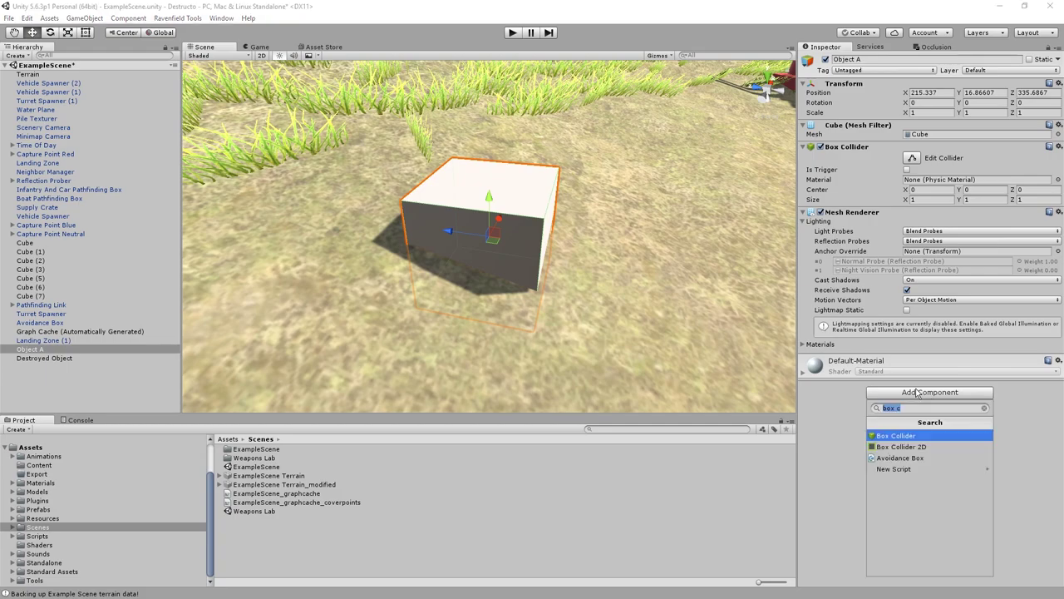
pyautogui.click(921, 371)
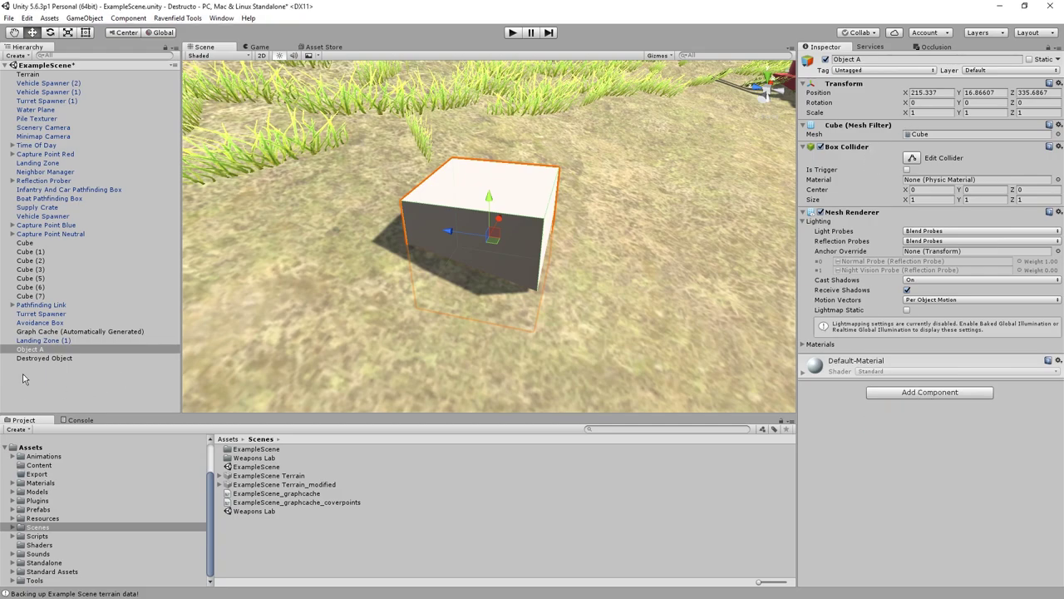
# Remove the extra Box Collider component below the Rigidbody from Destroyed Object
pyautogui.click(38, 357)
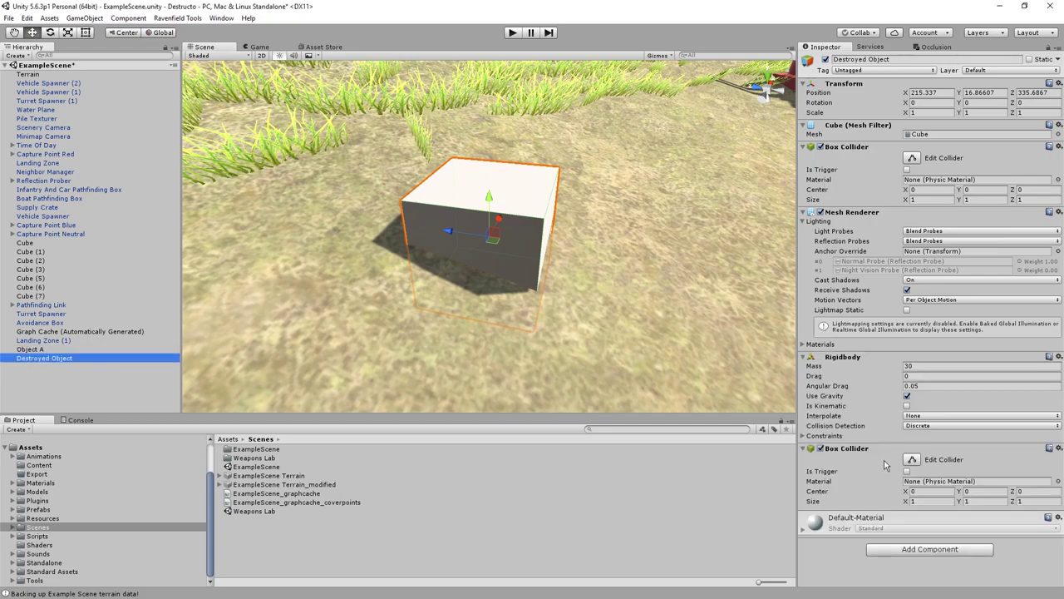
pyautogui.click(1060, 449)
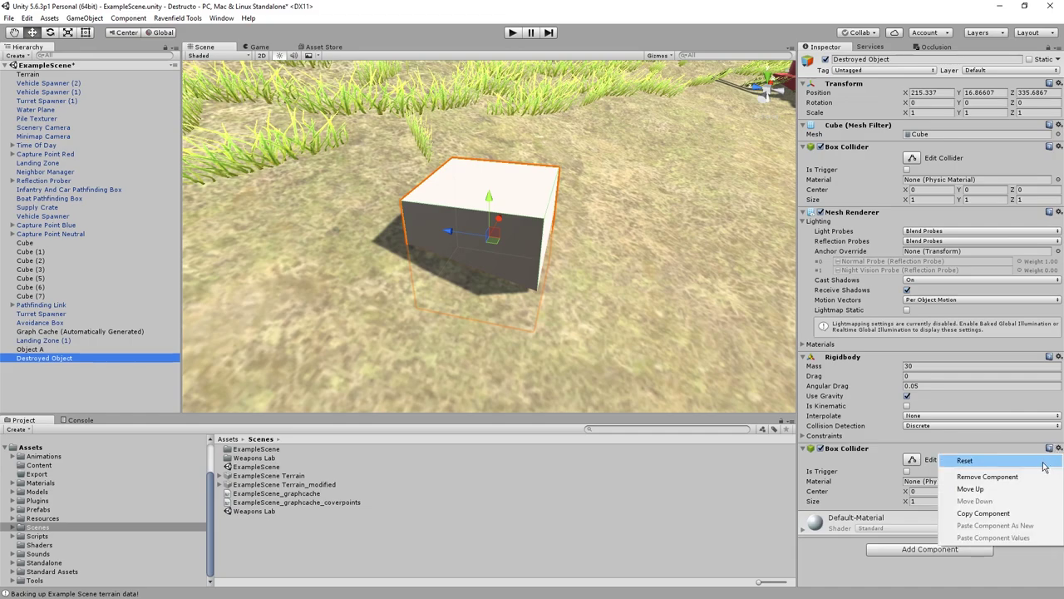
pyautogui.click(1034, 480)
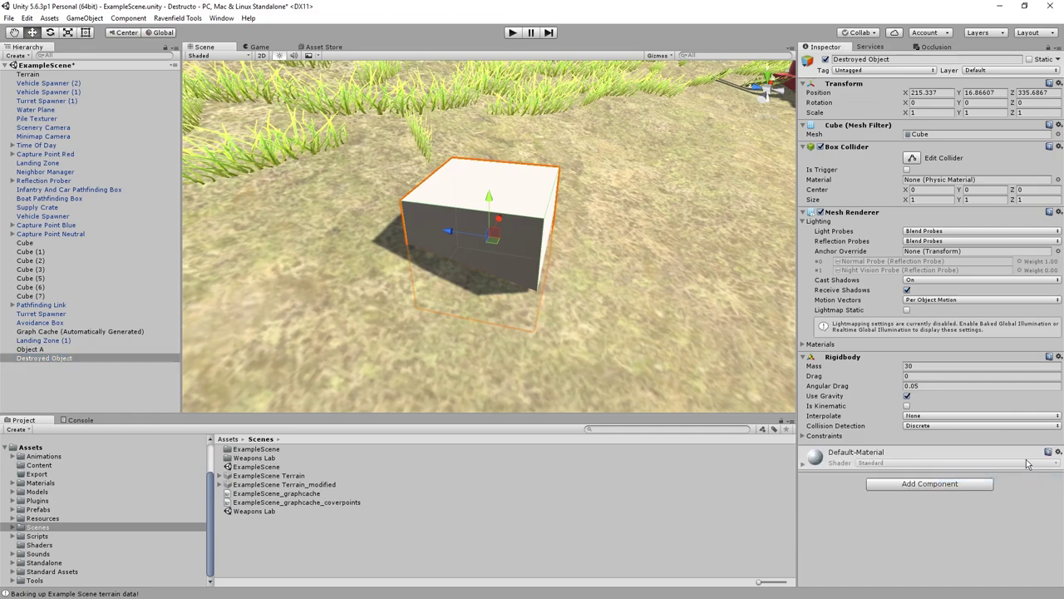
# Place the Machine Gun prefab from the Vehicles prefabs folder into the scene beside the cube
pyautogui.click(132, 507)
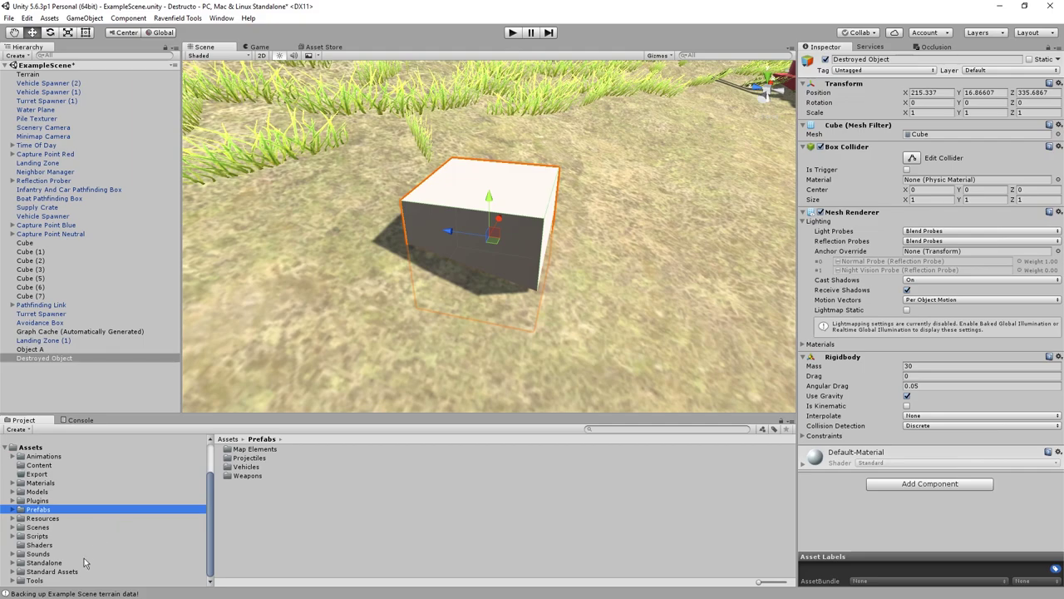
pyautogui.doubleClick(243, 468)
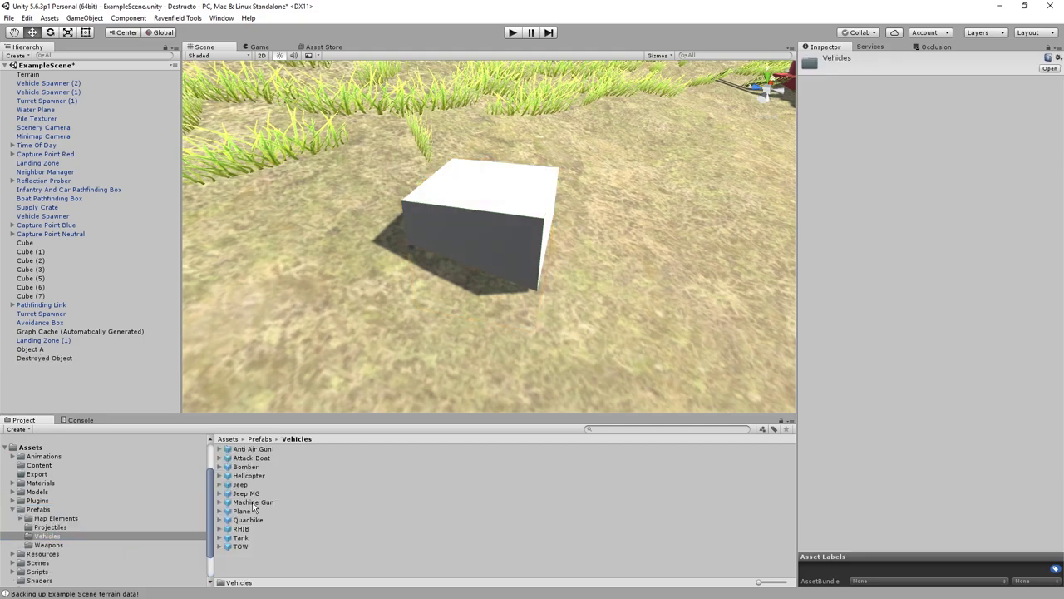
pyautogui.moveTo(253, 502); pyautogui.dragTo(613, 254)
pyautogui.scroll(-3, 583, 228)
pyautogui.moveTo(25, 83); pyautogui.dragTo(25, 352)
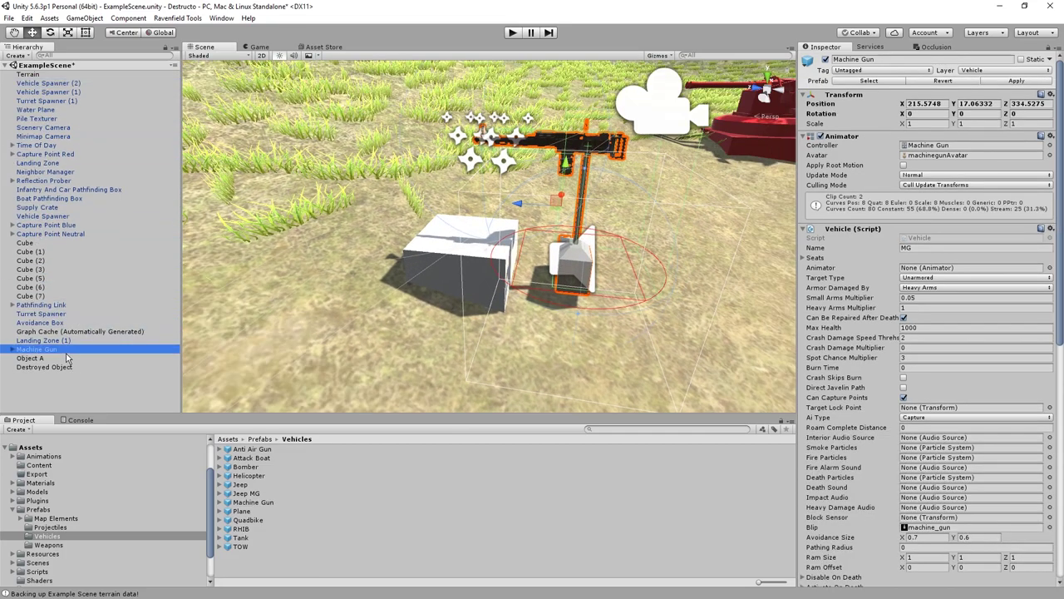
# Delete Cylinder, Cylinder_002 and Seat from the Machine Gun object, accepting the break of the prefab instance
pyautogui.click(10, 349)
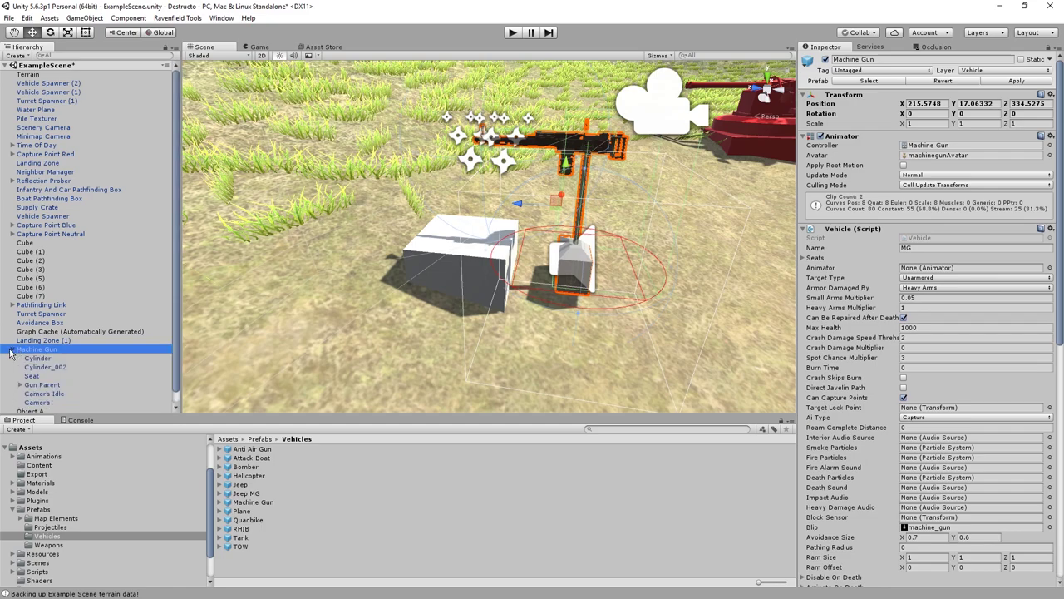
pyautogui.click(35, 348)
pyautogui.keyDown('shift'); pyautogui.click(33, 366); pyautogui.keyUp('shift')
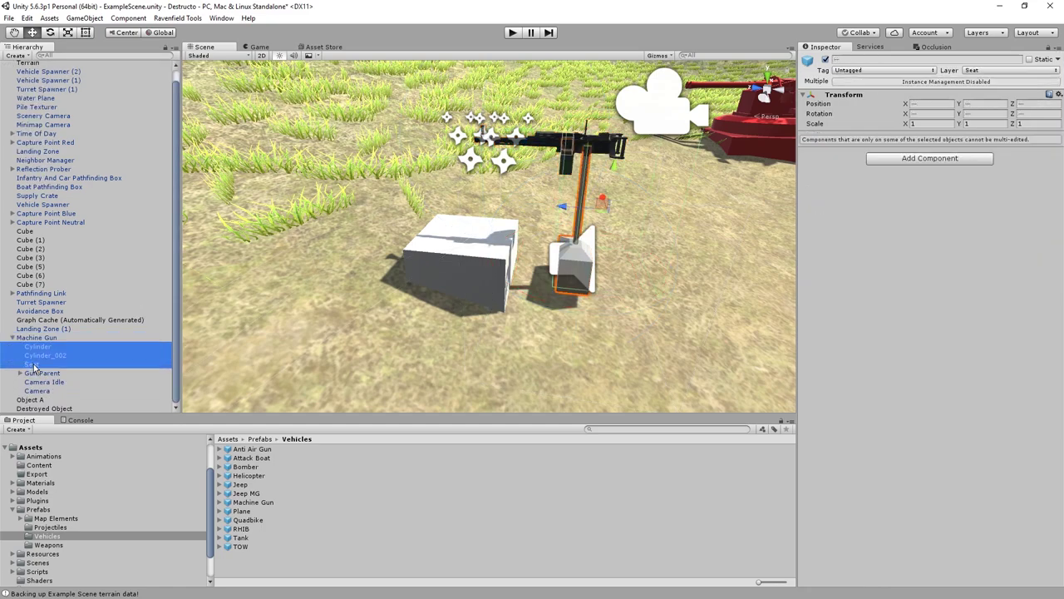
pyautogui.press('Delete')
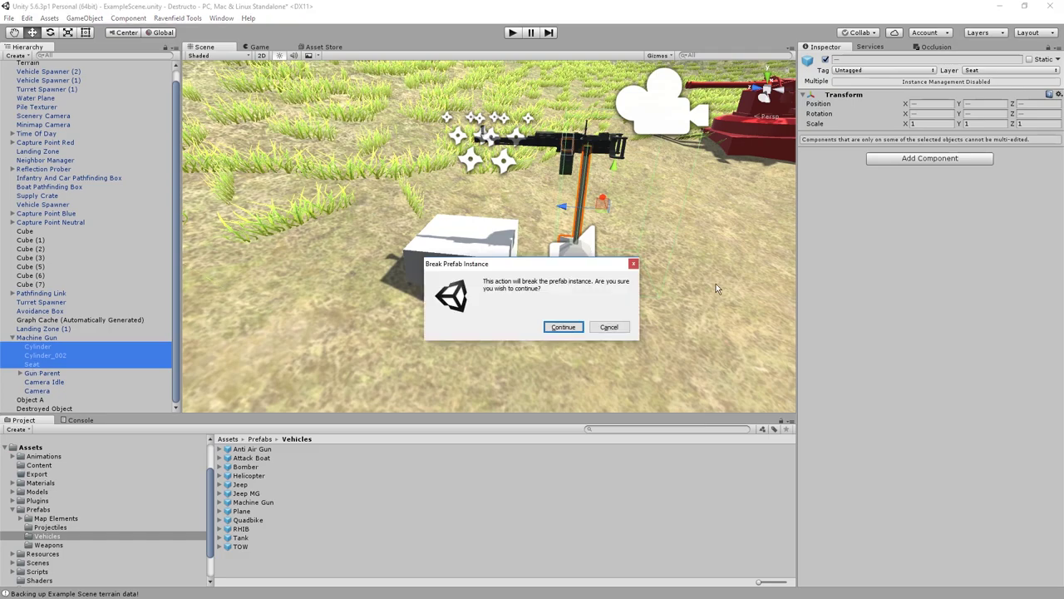
pyautogui.click(564, 326)
# Delete Camera Idle and Camera from Machine Gun, along with Cube_001 inside Gun Parent
pyautogui.click(52, 367)
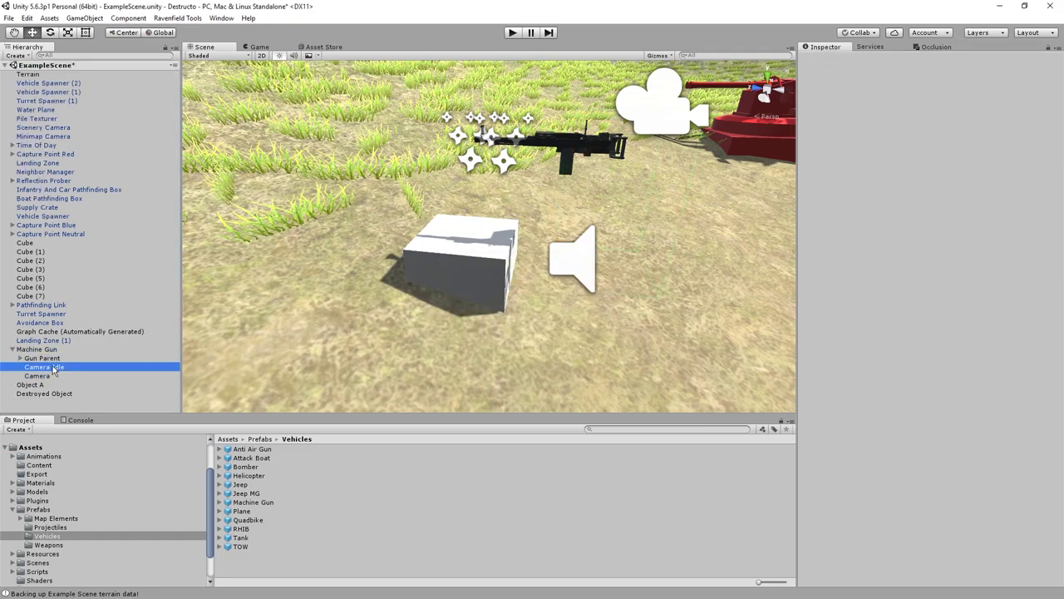
pyautogui.keyDown('shift'); pyautogui.click(40, 376); pyautogui.keyUp('shift')
pyautogui.press('Delete')
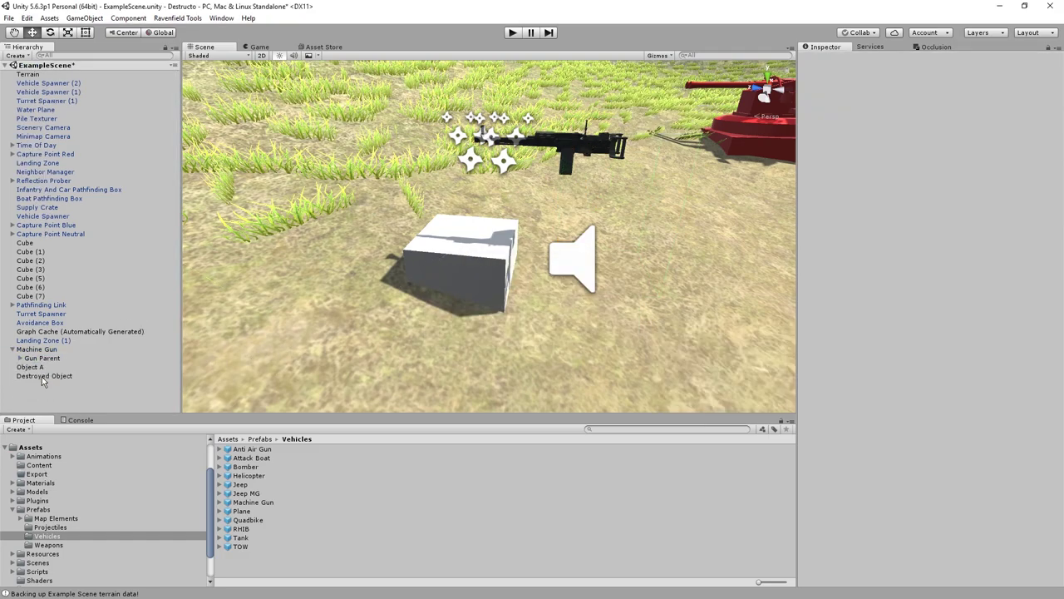
pyautogui.click(20, 359)
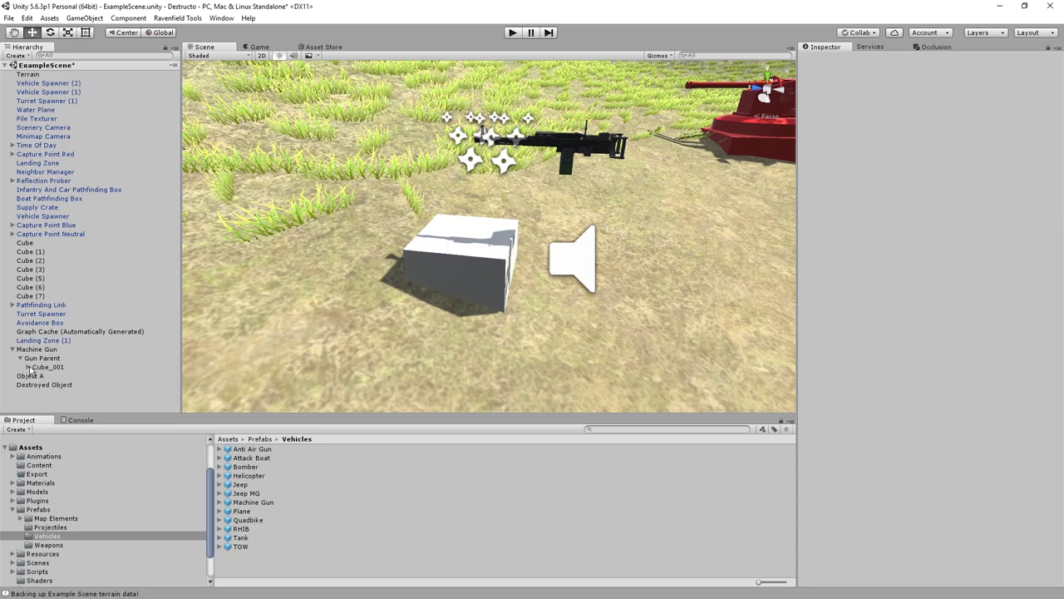
pyautogui.click(35, 368)
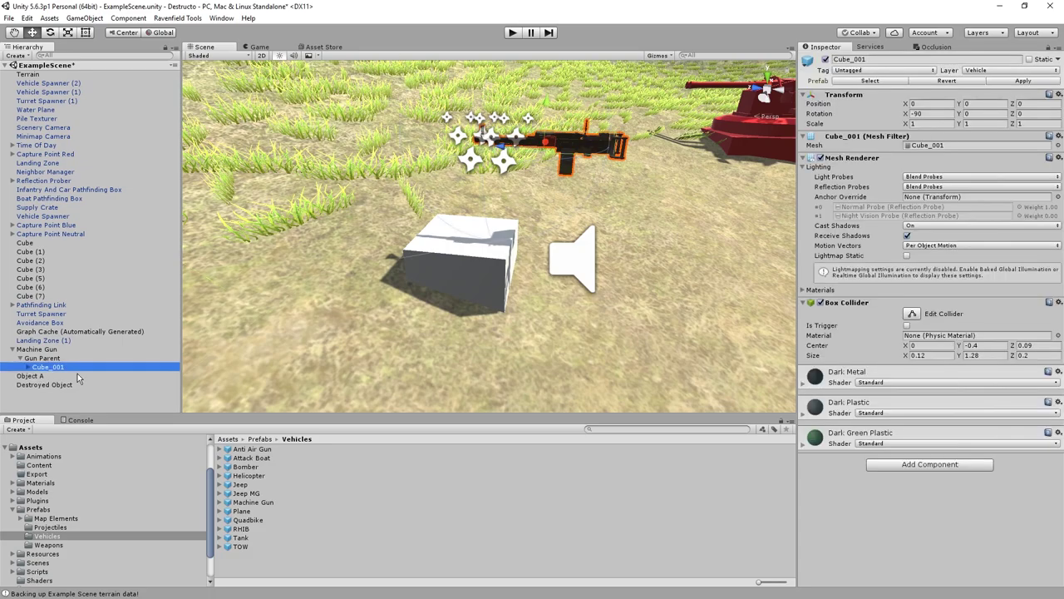
pyautogui.press('Delete')
# Set the Y position of the empty Gun Parent to 0
pyautogui.click(42, 358)
pyautogui.click(925, 101)
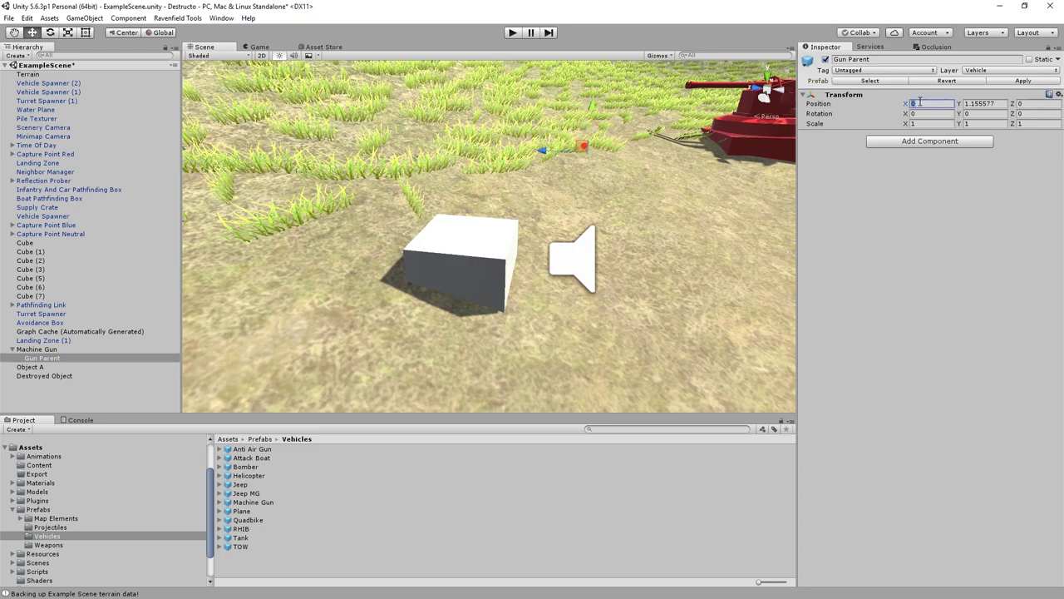
pyautogui.press('Tab')
pyautogui.write('0')
pyautogui.press('Tab')
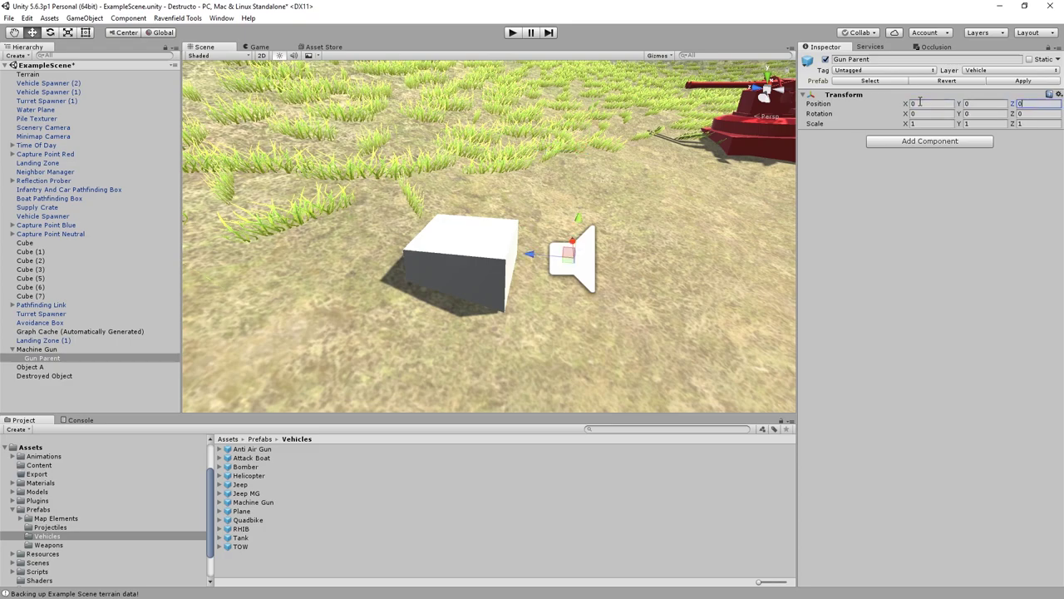
# Make Object A a child of Gun Parent and set its X, Y and Z position to 0
pyautogui.moveTo(33, 370); pyautogui.dragTo(56, 360)
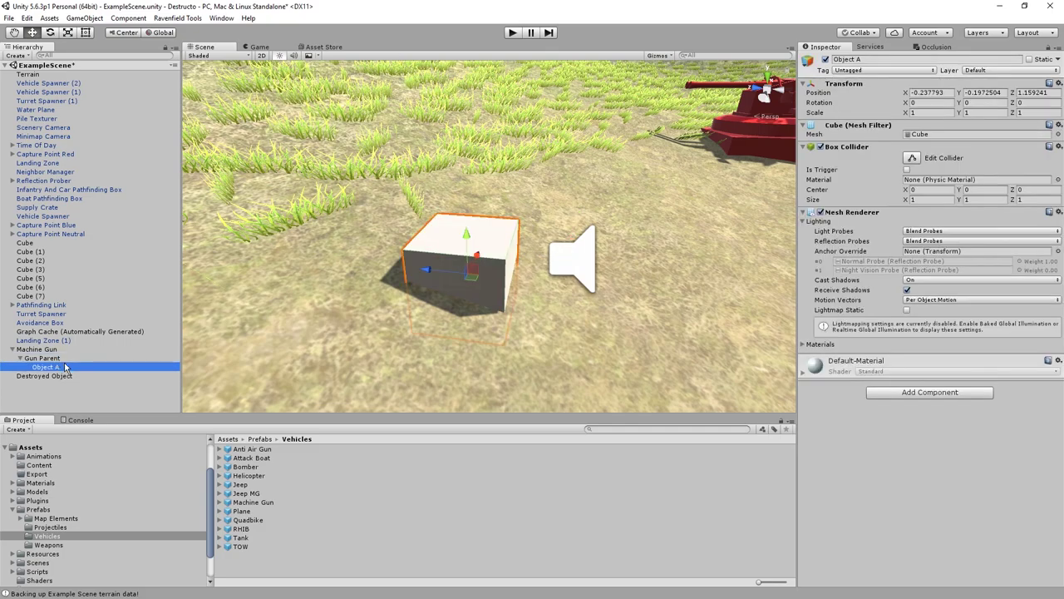
pyautogui.click(928, 93)
pyautogui.write('0')
pyautogui.press('Tab')
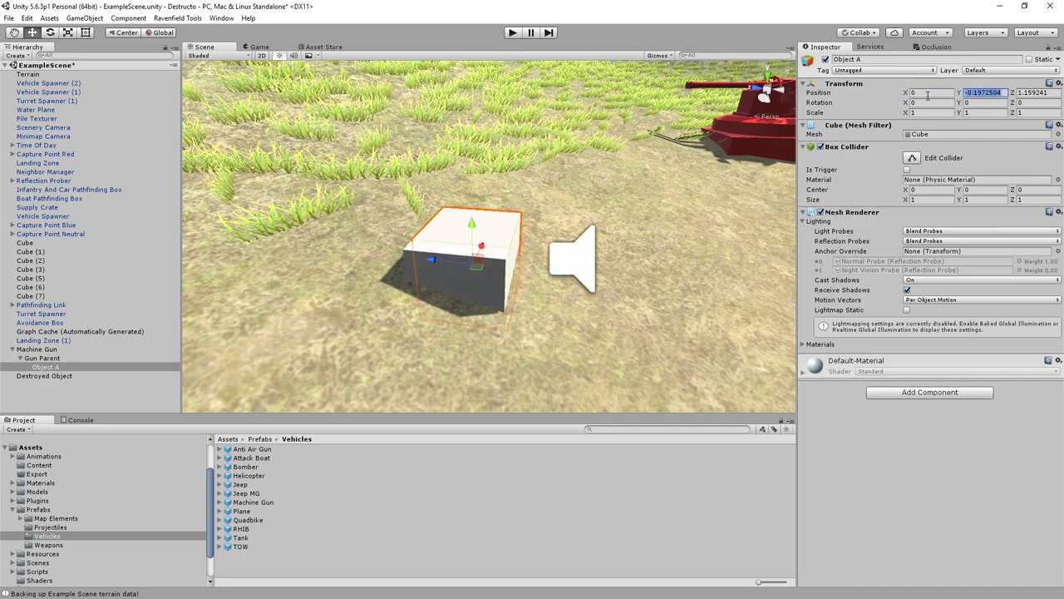
pyautogui.write('0')
pyautogui.press('Tab')
pyautogui.write('0')
# Duplicate Object A inside Gun Parent and move Destroyed Object into the same parent
pyautogui.click(56, 368)
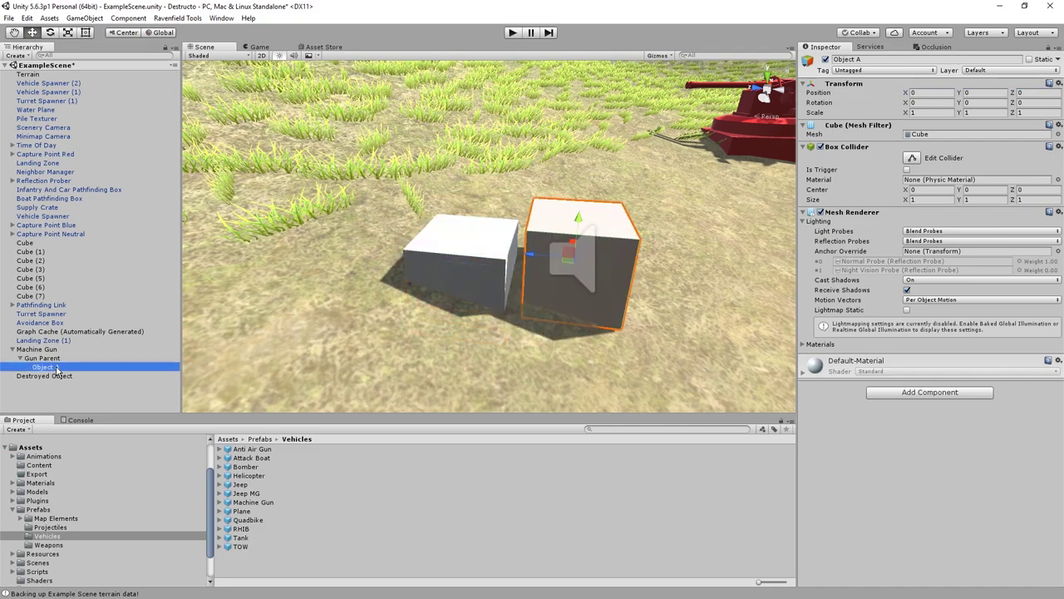
pyautogui.hotkey('ctrl', 'd')
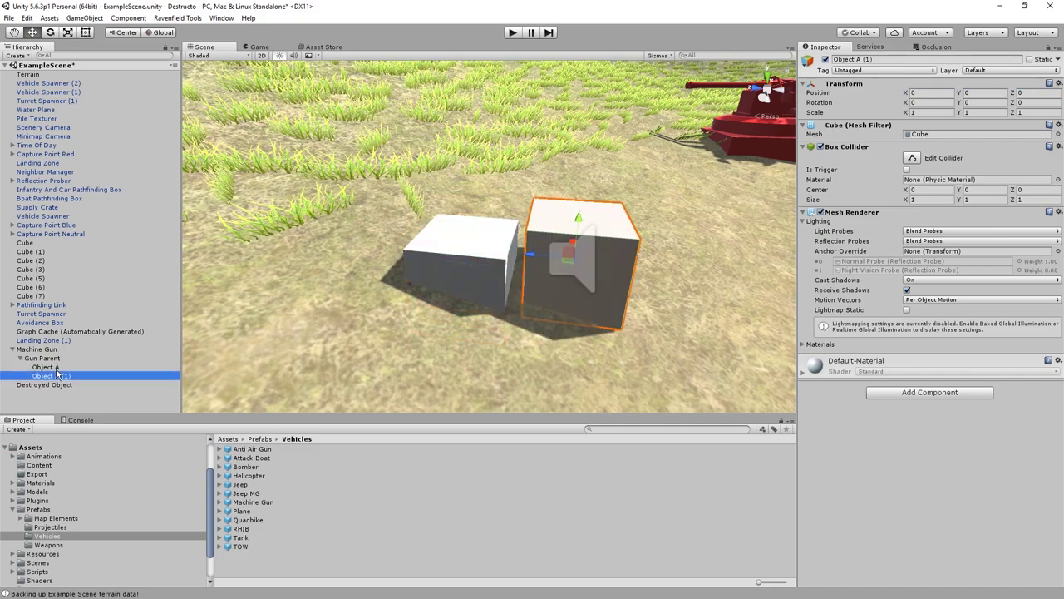
pyautogui.moveTo(57, 373)
pyautogui.mouseDown()
pyautogui.moveTo(27, 389)
pyautogui.moveTo(69, 390)
pyautogui.moveTo(71, 359)
pyautogui.mouseUp()
# Rename Gun Parent as Wall Parent
pyautogui.click(42, 358)
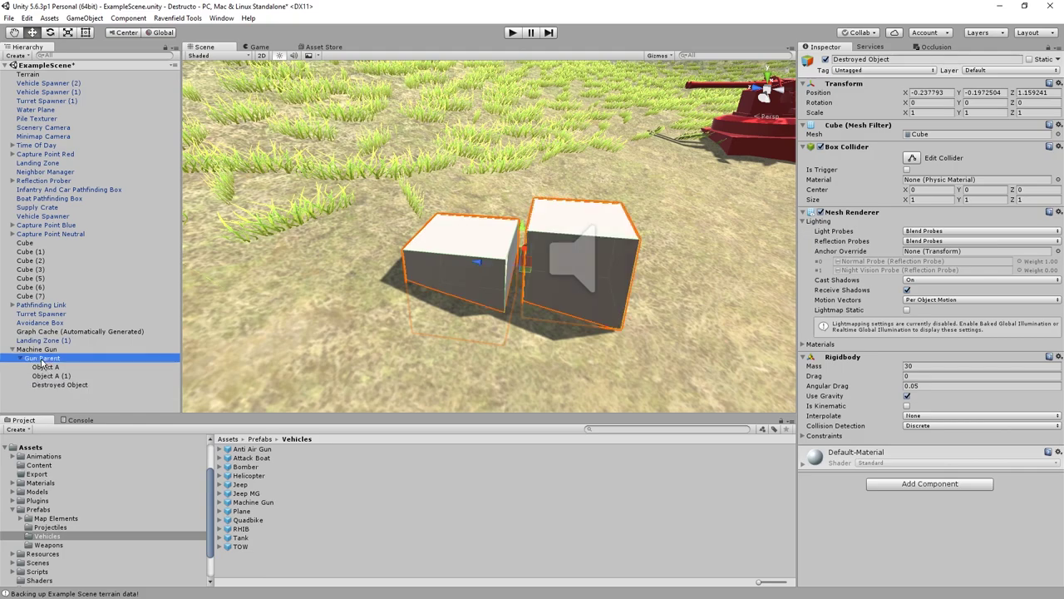
pyautogui.click(41, 358)
pyautogui.write('W')
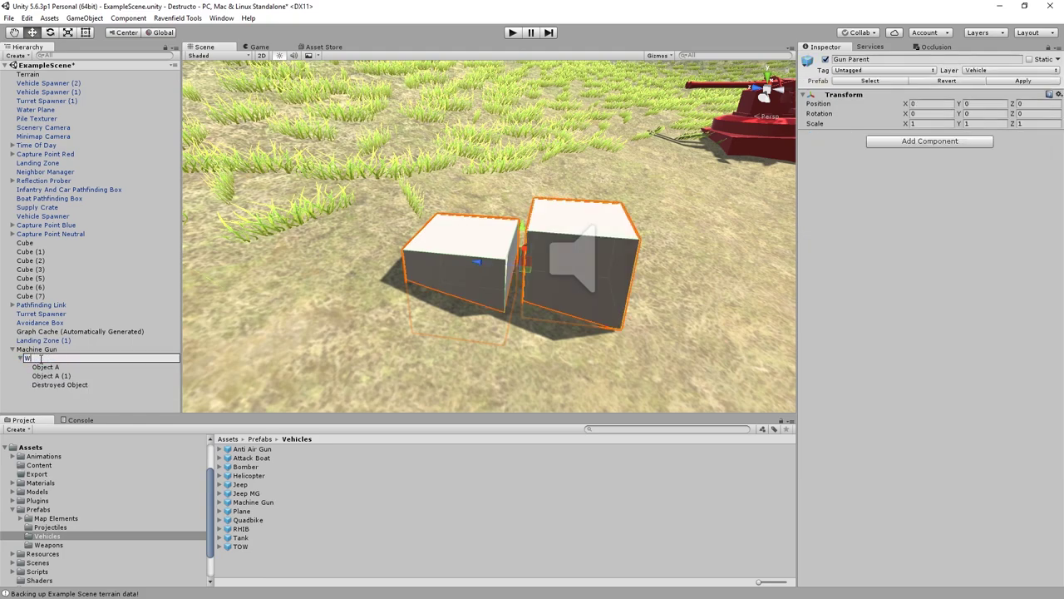
pyautogui.write('all Parent')
pyautogui.press('Return')
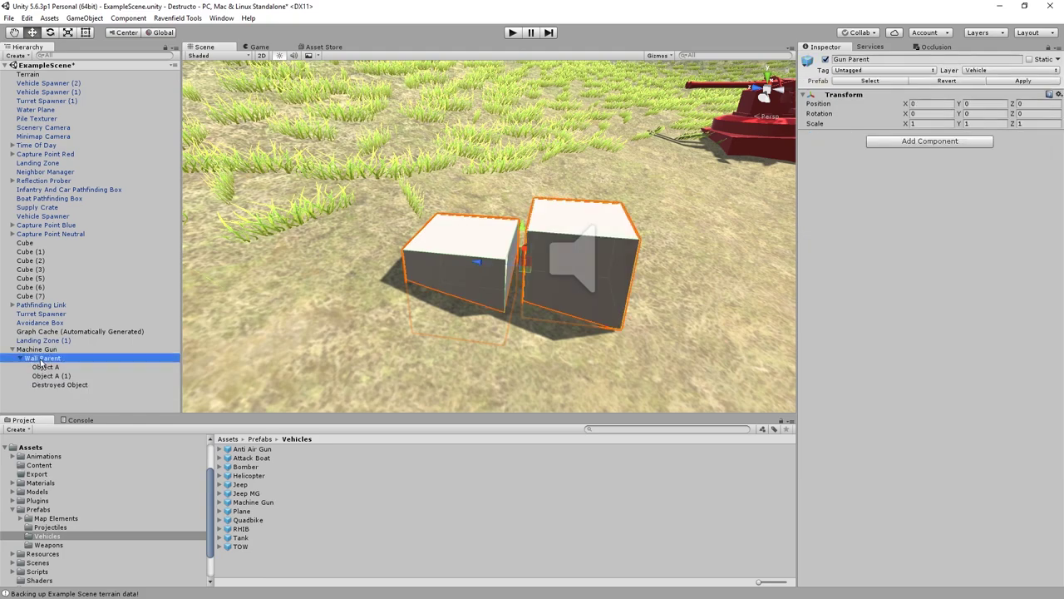
# Set the X, Y and Z position of Destroyed Object to 0 within Wall Parent
pyautogui.click(60, 384)
pyautogui.click(61, 377)
pyautogui.click(64, 393)
pyautogui.click(66, 385)
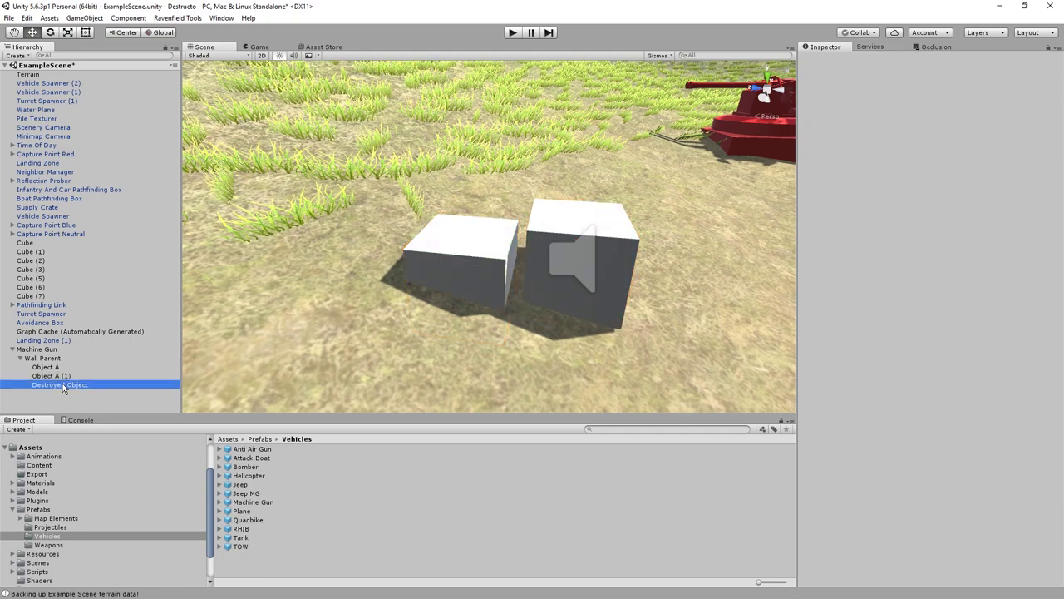
pyautogui.click(922, 91)
pyautogui.write('0')
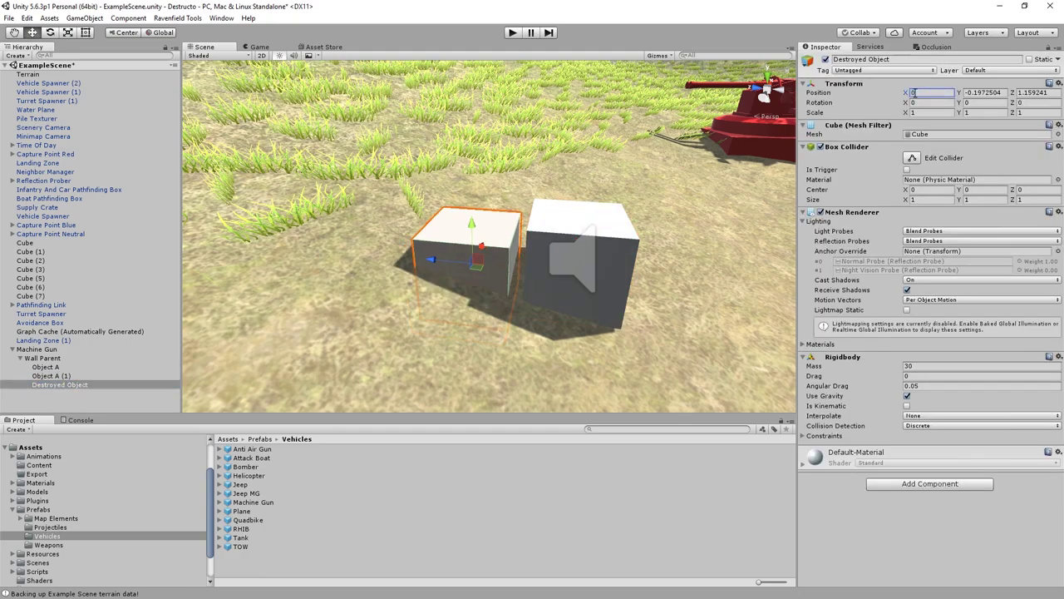
pyautogui.press('Tab')
pyautogui.write('0')
pyautogui.press('Tab')
pyautogui.write('0')
# Rename the Machine Gun root object as Wall Preset
pyautogui.click(46, 351)
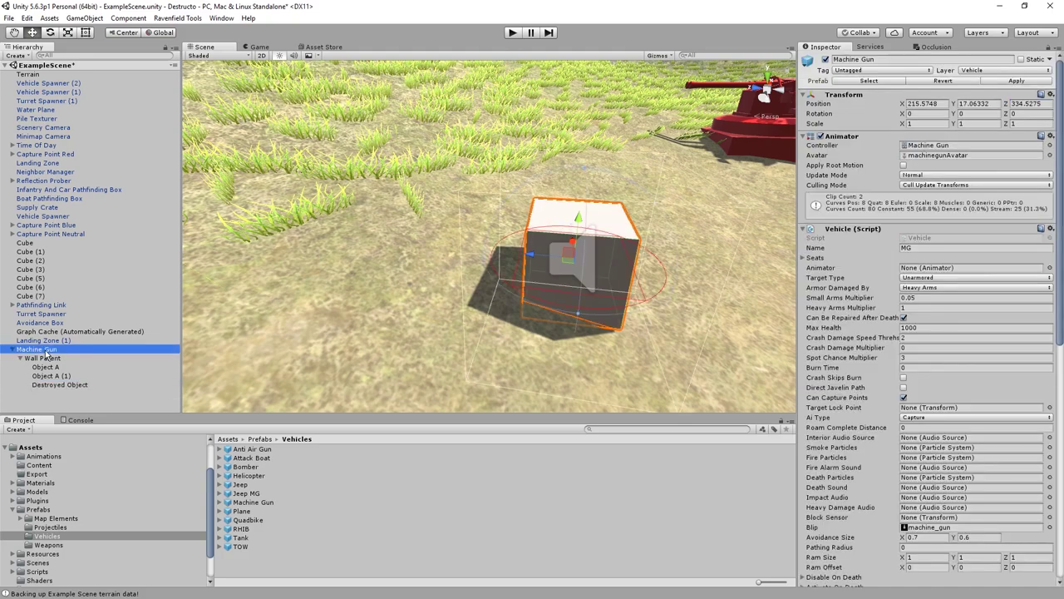
pyautogui.click(46, 351)
pyautogui.write('W')
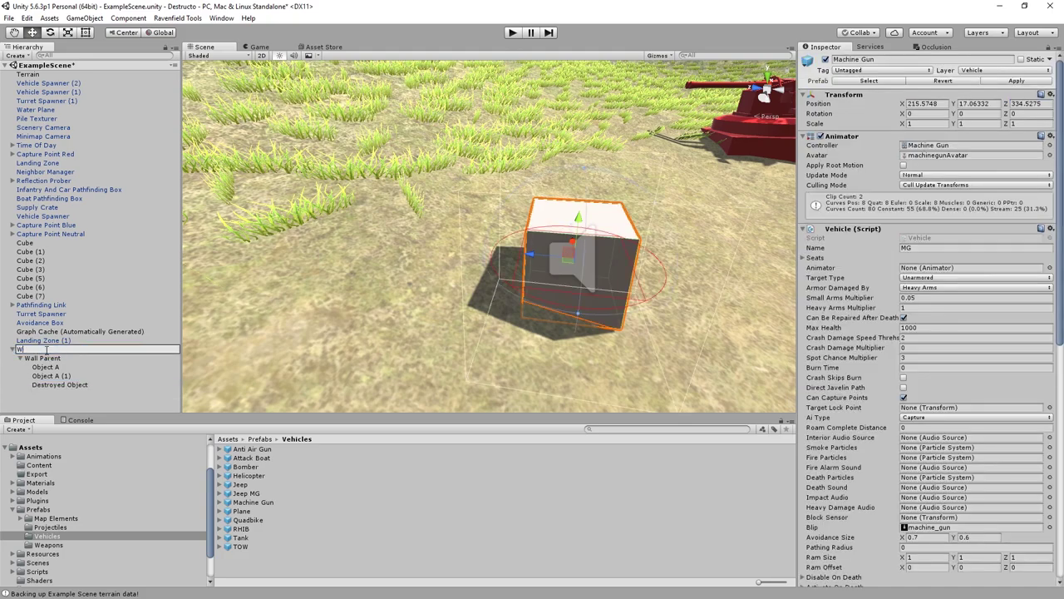
pyautogui.write('all')
pyautogui.press('Return')
pyautogui.click(47, 350)
pyautogui.click(46, 351)
pyautogui.write('Preset')
pyautogui.press('Return')
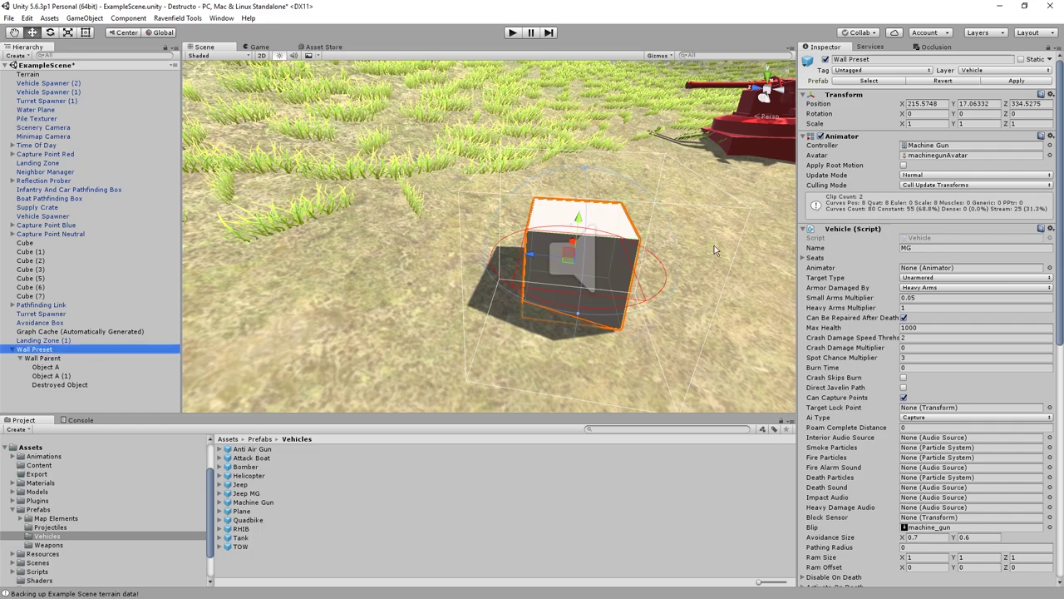
# Remove the Mounted Turret script and Audio Source components from Wall Preset
pyautogui.click(849, 229)
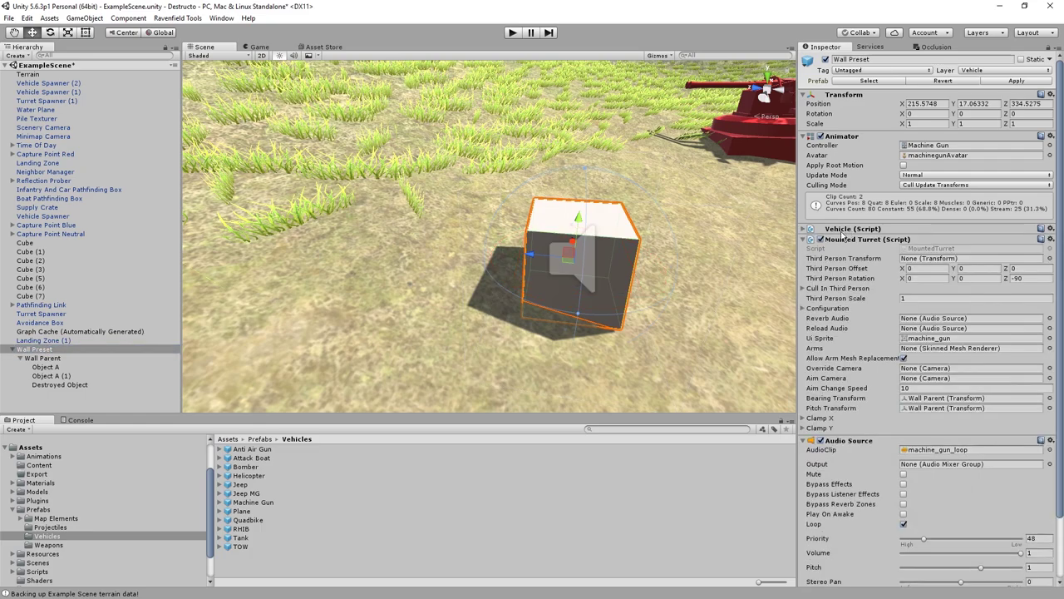
pyautogui.click(1046, 240)
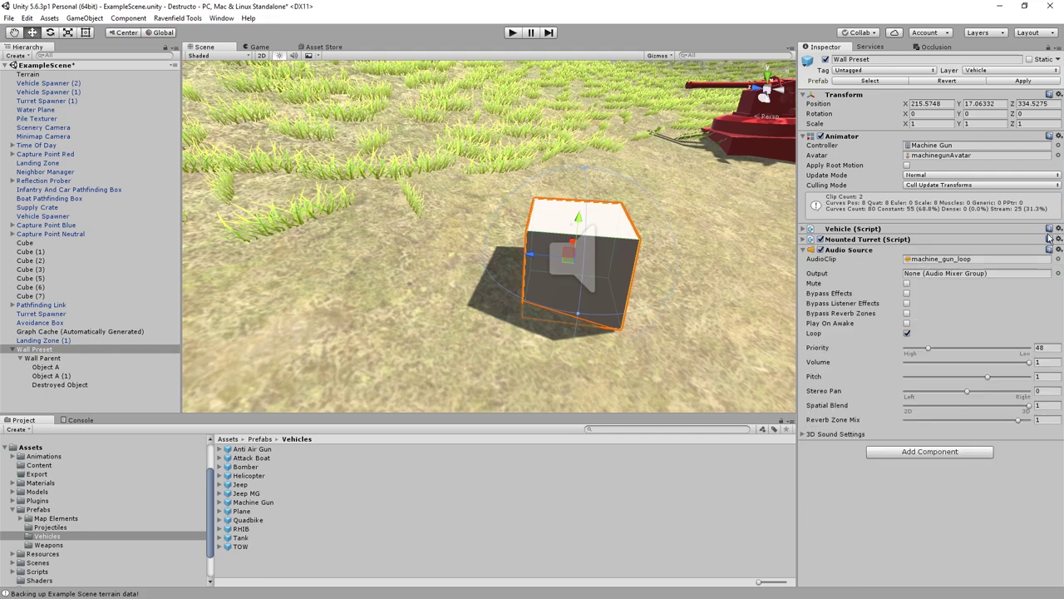
pyautogui.click(1058, 240)
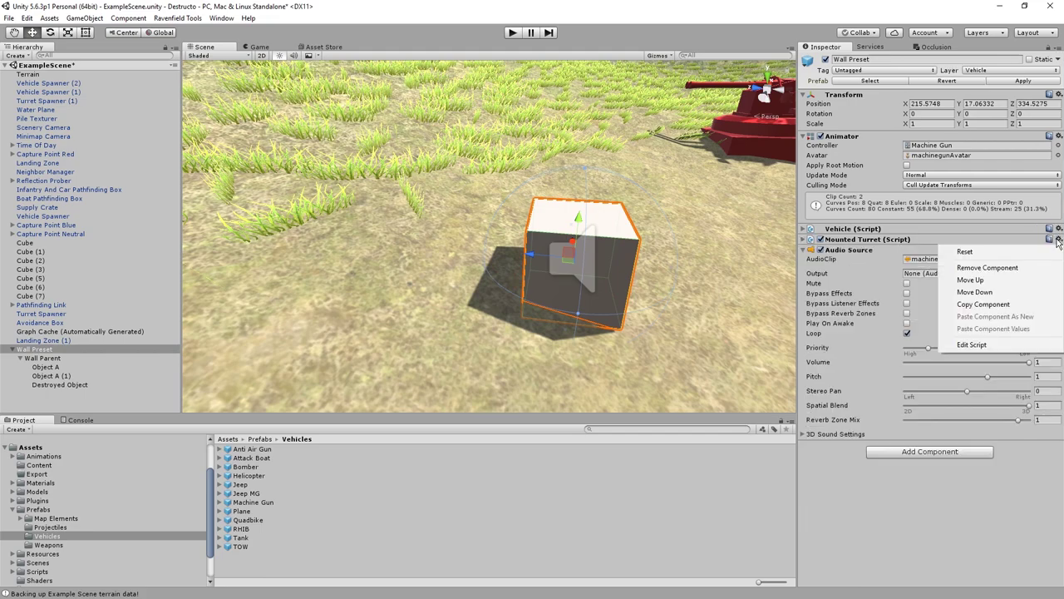
pyautogui.click(1028, 268)
pyautogui.click(1059, 241)
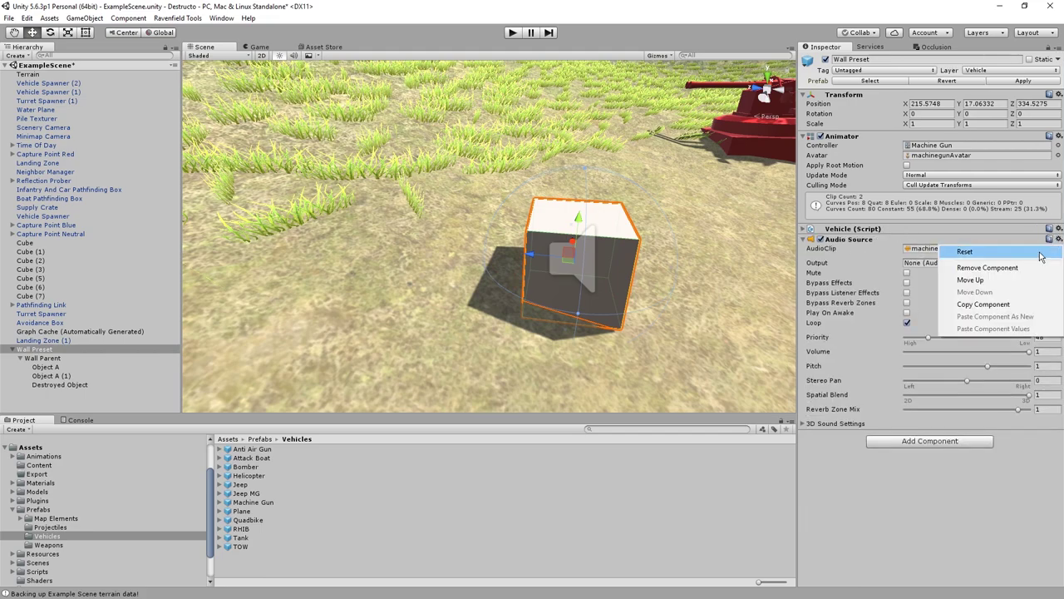
pyautogui.click(1028, 267)
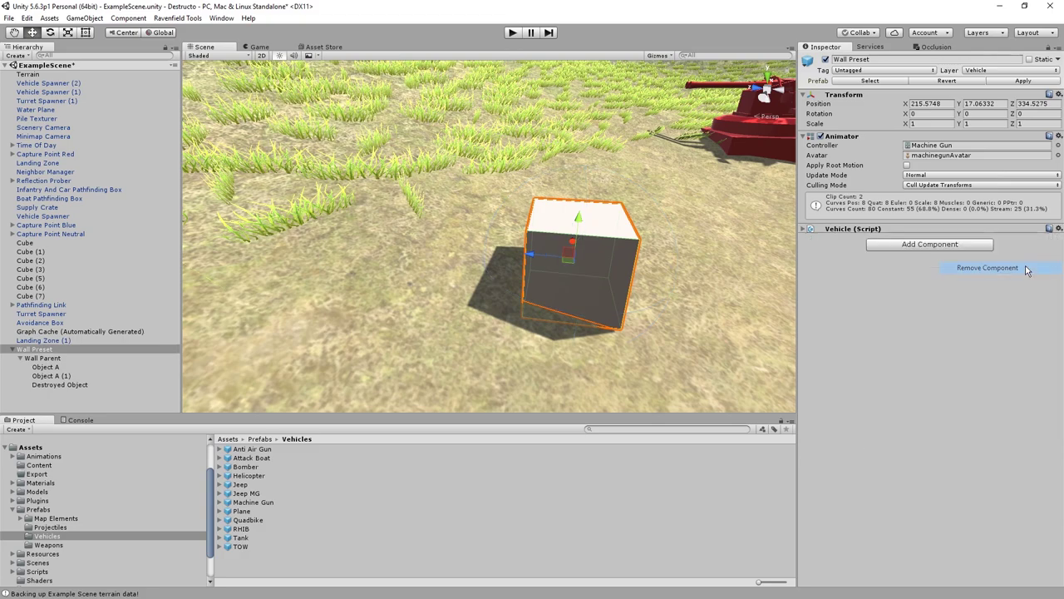
# Set the Seats size to 0 and the name to Wall in Wall Preset's Vehicle script
pyautogui.click(859, 230)
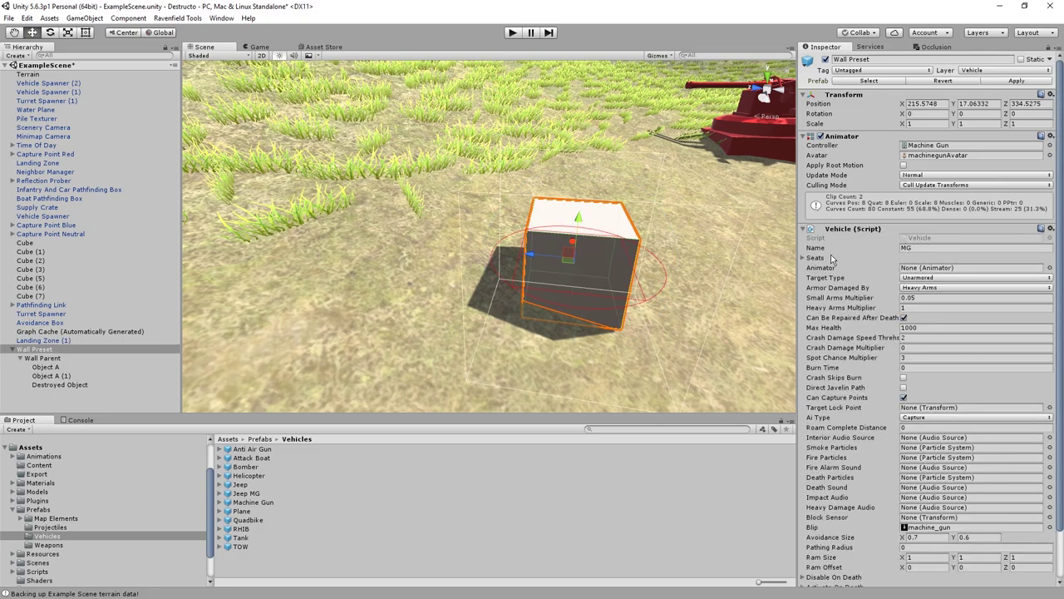
pyautogui.click(832, 258)
pyautogui.click(919, 267)
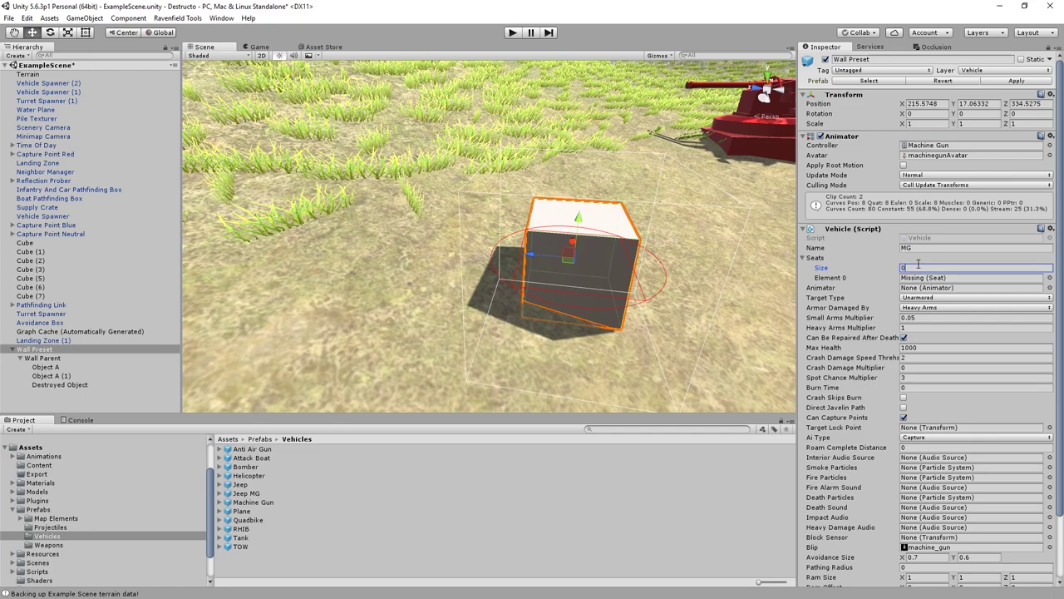
pyautogui.click(915, 248)
pyautogui.write('Wall')
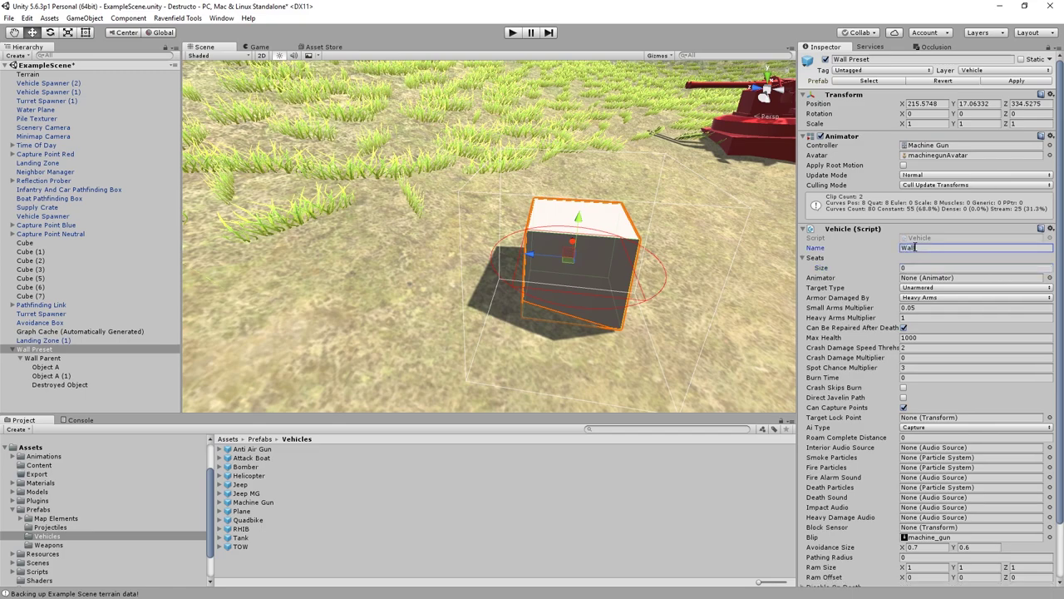
# Set Wall Preset's Armor Damaged By to Small Arms with a Small Arms Multiplier of 0.5
pyautogui.click(923, 297)
pyautogui.click(954, 310)
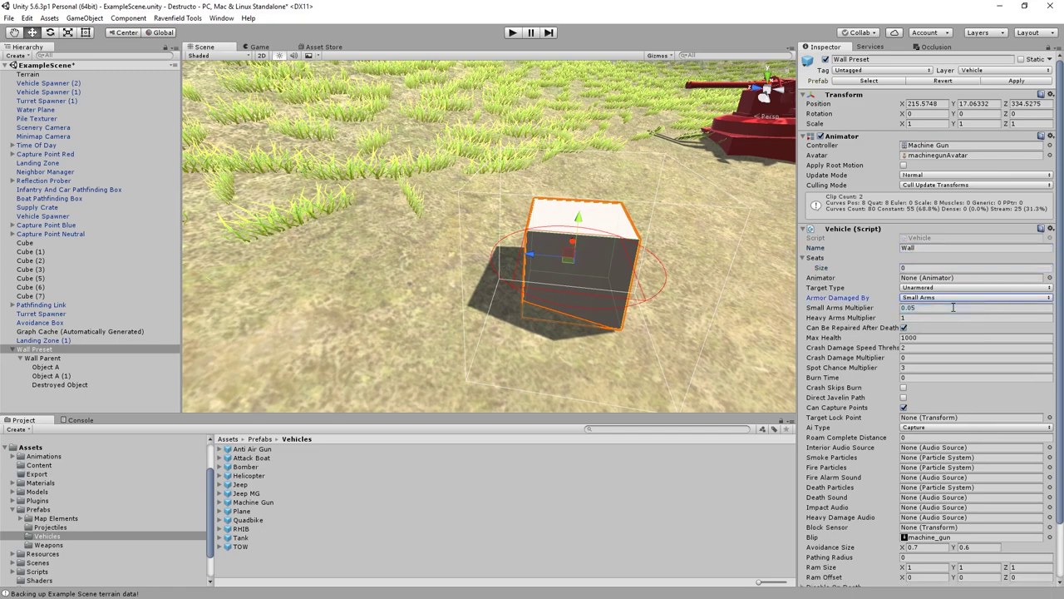
pyautogui.click(951, 308)
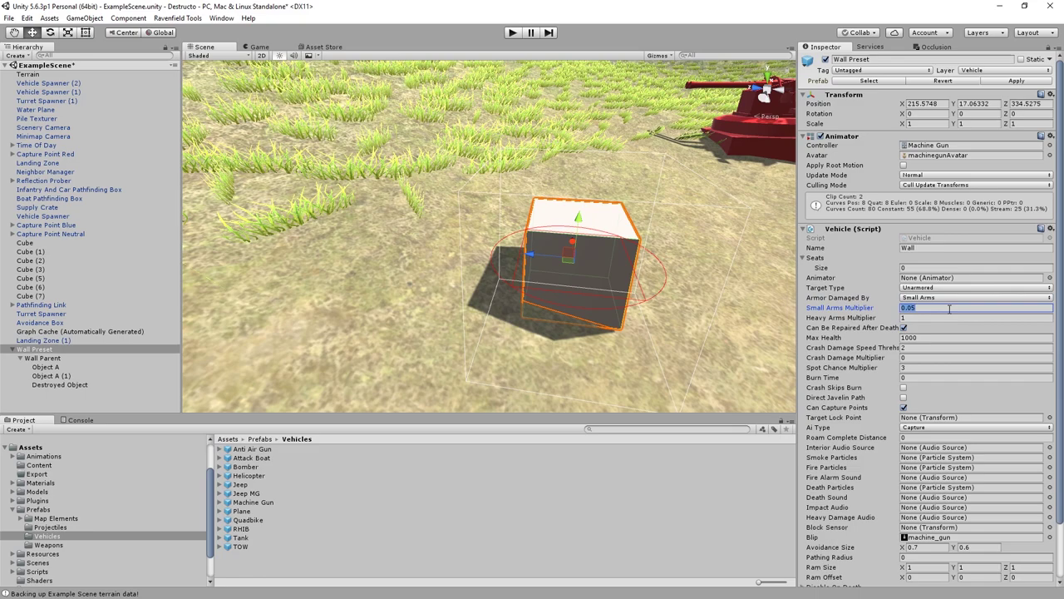
pyautogui.write('.5')
# Set the Max Health of Wall Preset to 250 and disable Can Be Repaired After Death and Can Capture Points
pyautogui.click(919, 338)
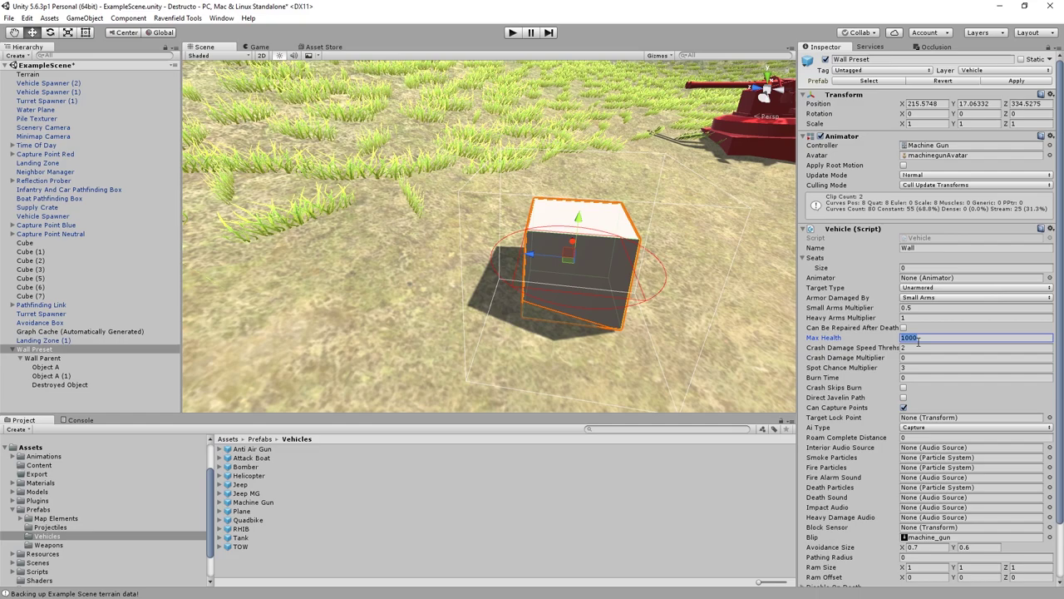
pyautogui.write('250')
pyautogui.click(904, 407)
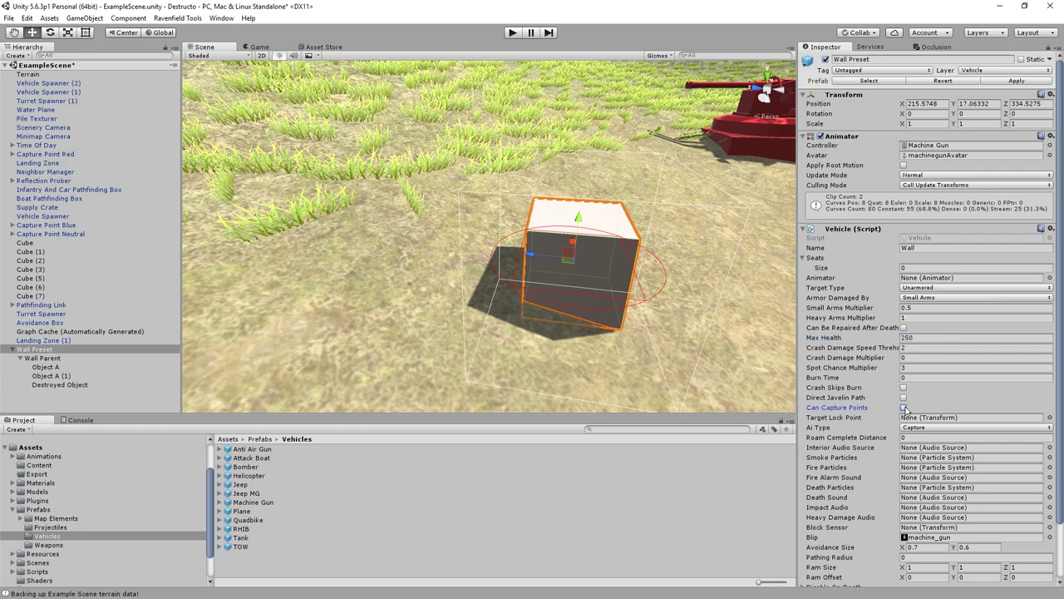
# Assign the scene object Object A (1) to Element 1 of the Vehicle script's Disable On Death list
pyautogui.scroll(-3, 940, 404)
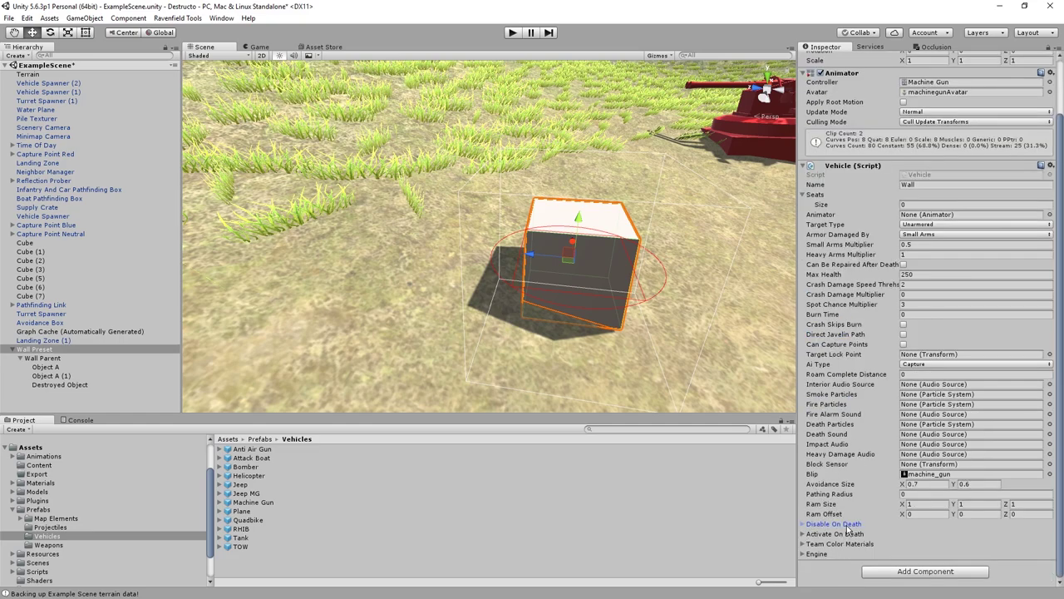
pyautogui.click(846, 526)
pyautogui.scroll(-2, 848, 529)
pyautogui.click(912, 504)
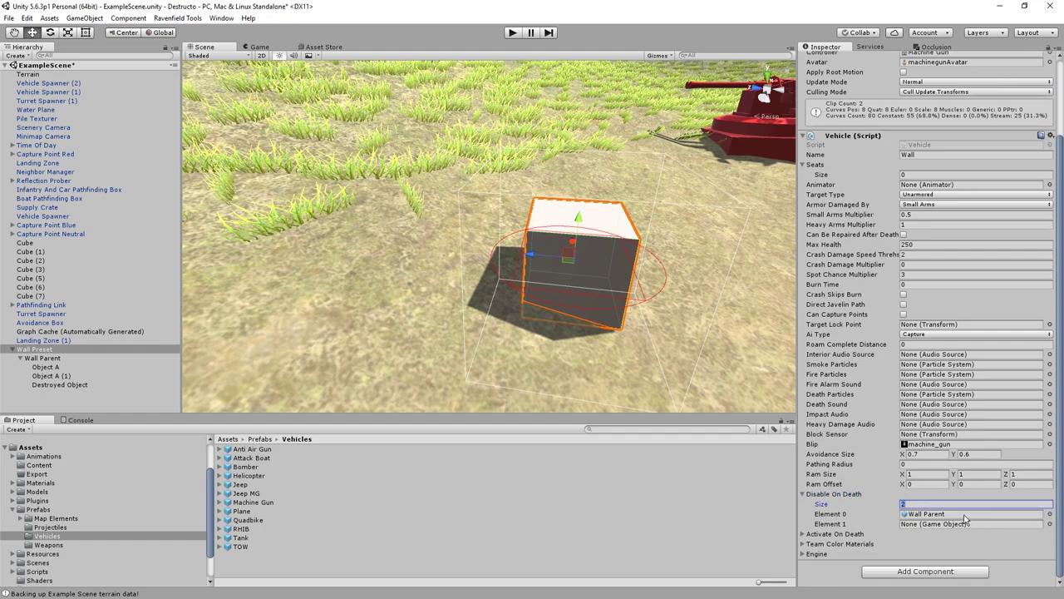
pyautogui.click(1049, 524)
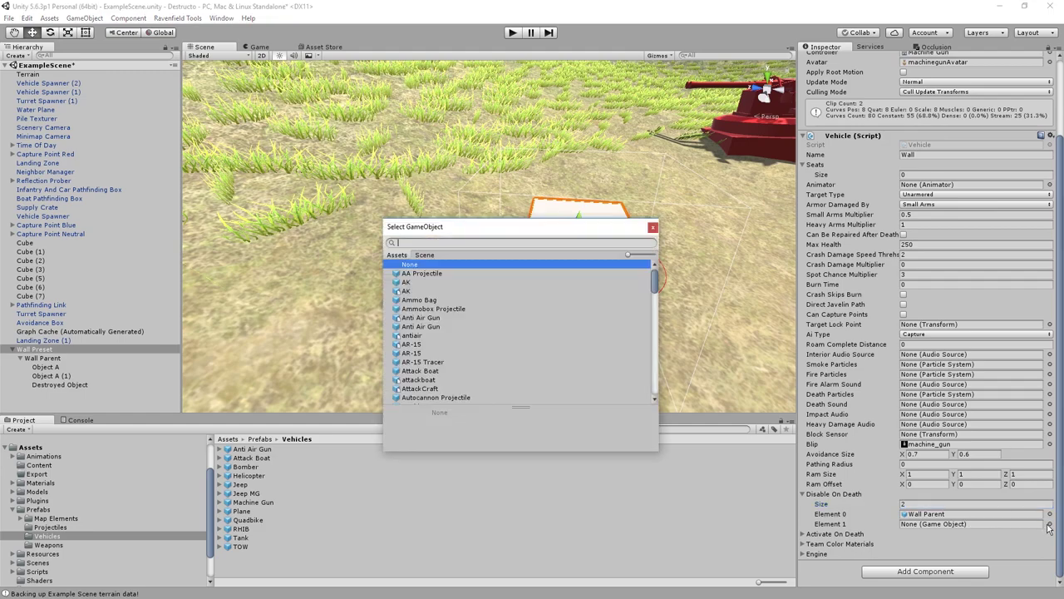
pyautogui.write('obje')
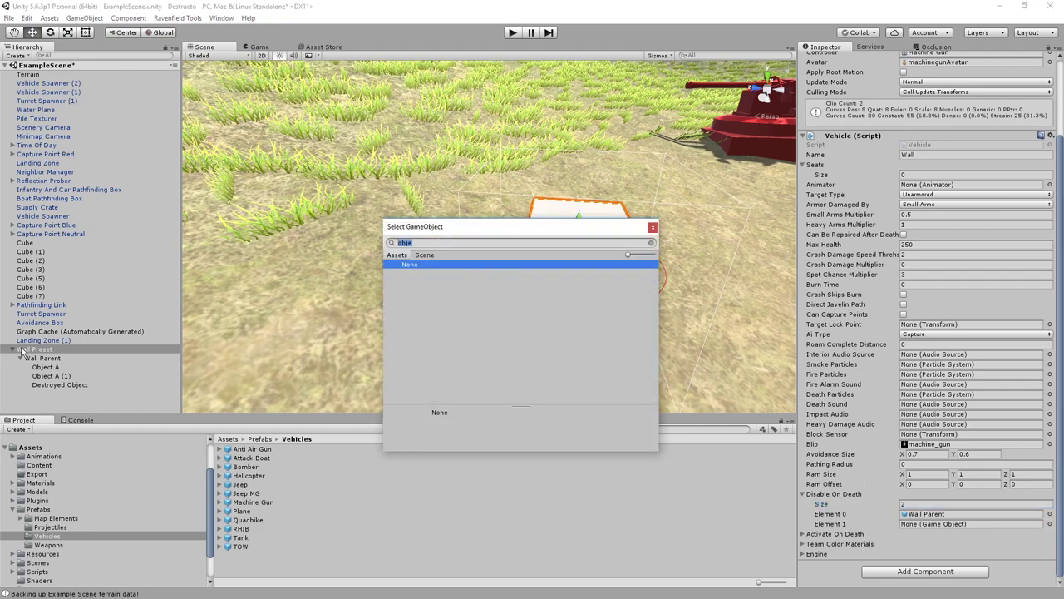
pyautogui.click(424, 255)
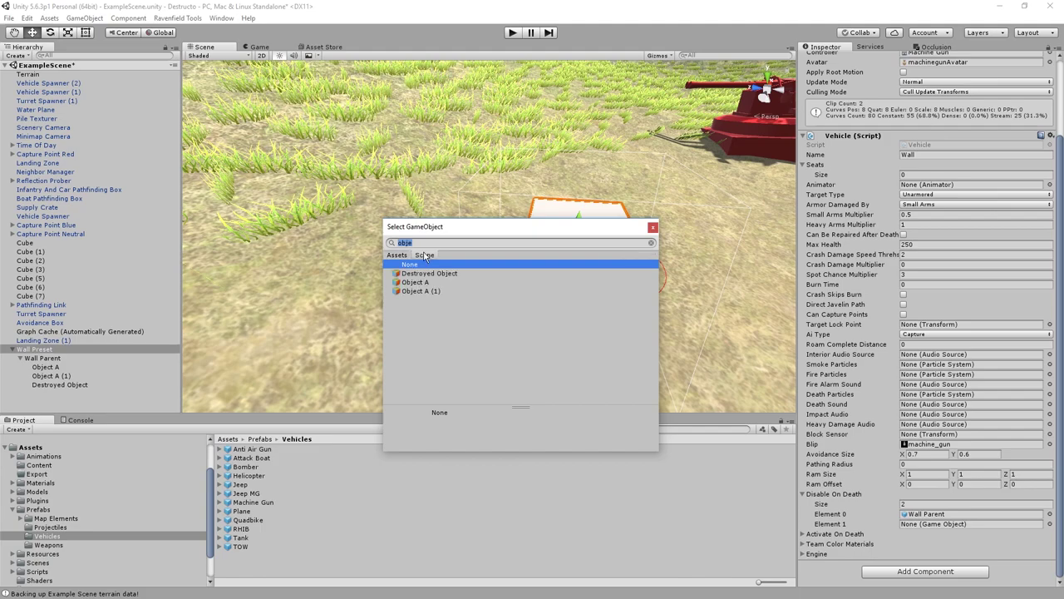
pyautogui.click(440, 291)
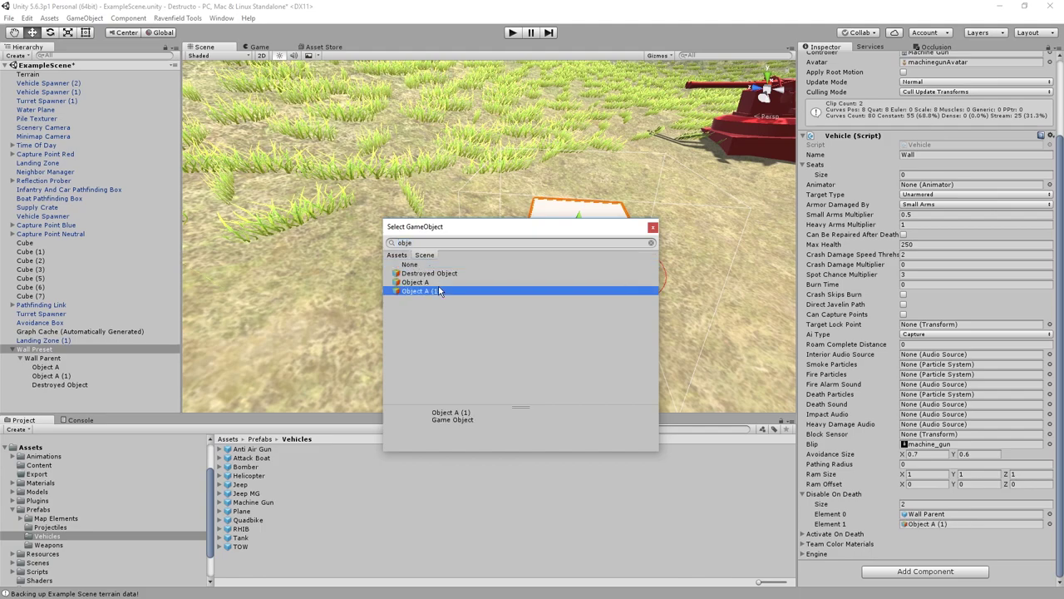
# Set the Activate On Death list size to 1 and assign the scene's Destroyed Object to Element 0
pyautogui.click(806, 535)
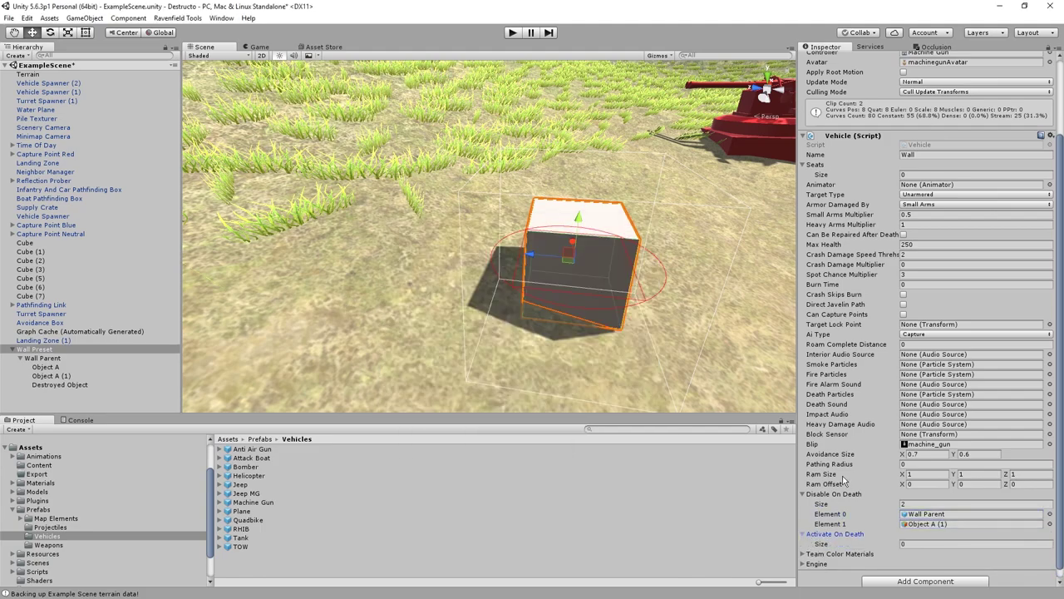
pyautogui.click(907, 543)
pyautogui.write('1')
pyautogui.press('Return')
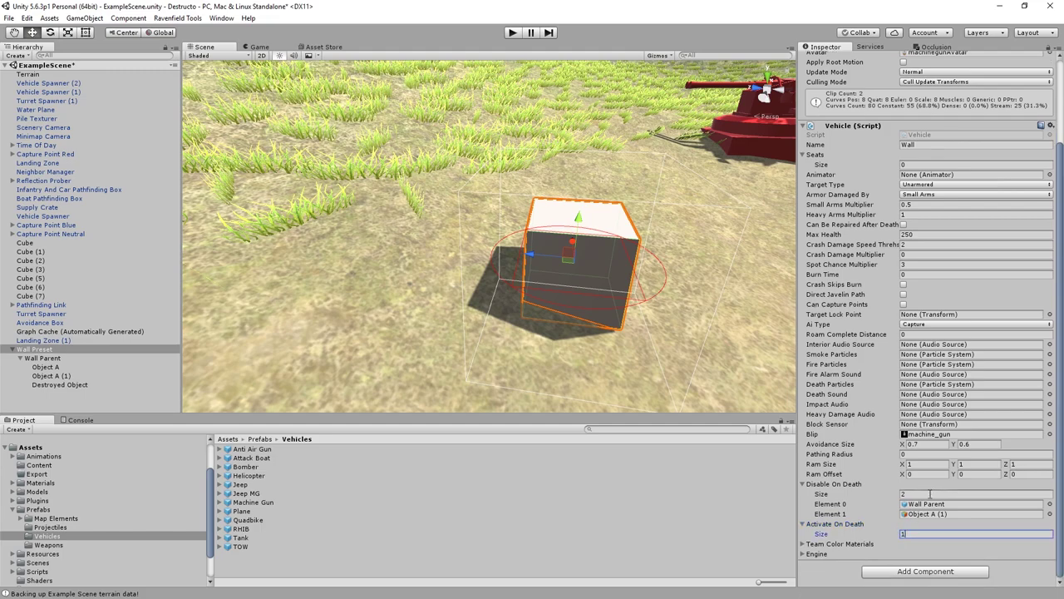
pyautogui.click(1050, 543)
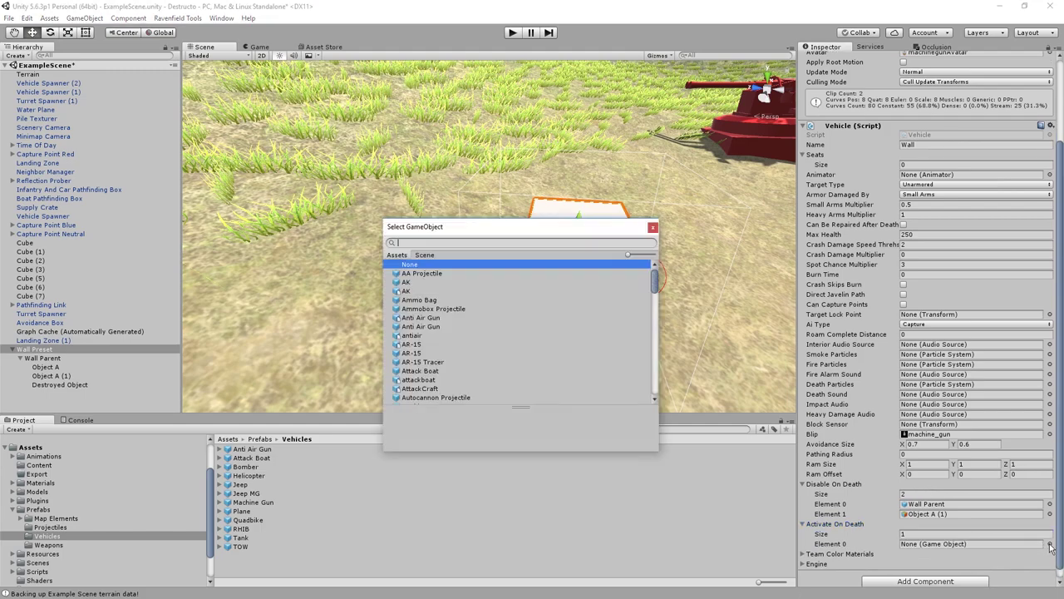
pyautogui.click(425, 254)
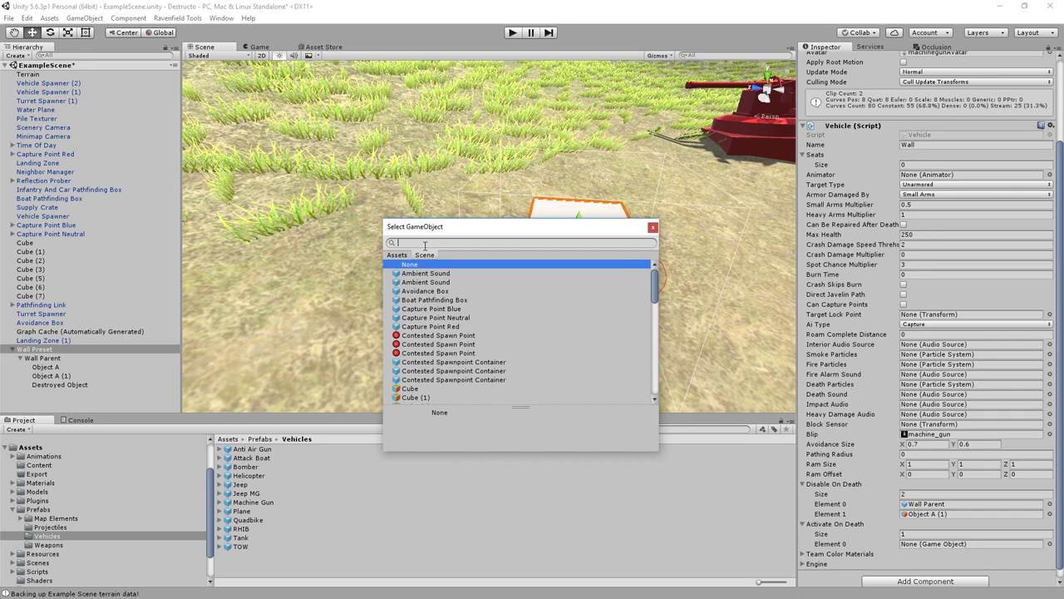
pyautogui.write('des')
pyautogui.doubleClick(428, 274)
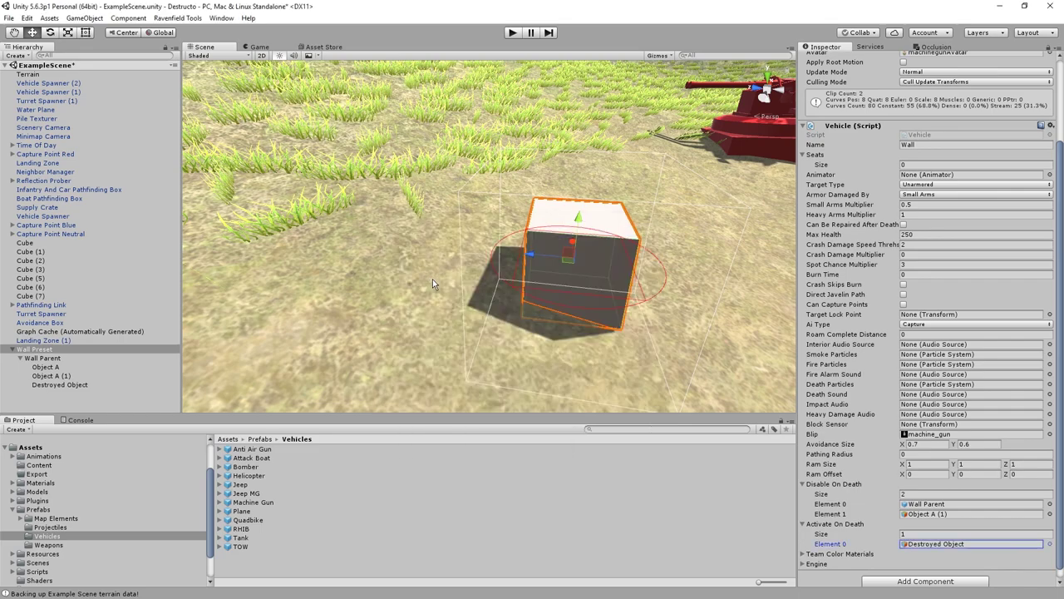
# Save Wall Preset as a prefab in the Vehicles folder and delete its instance from the scene
pyautogui.moveTo(29, 351); pyautogui.dragTo(246, 562)
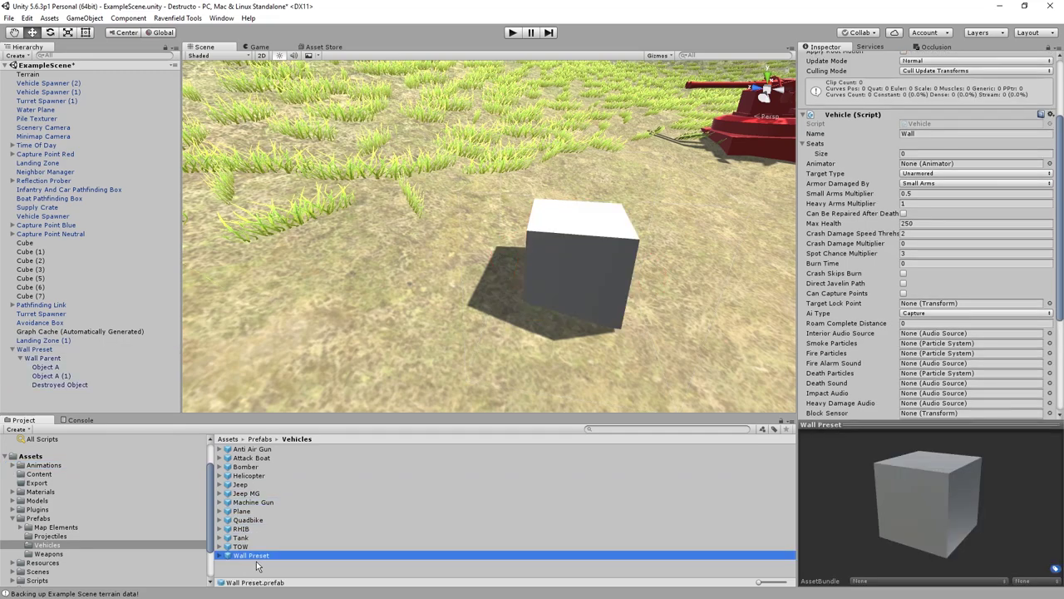
pyautogui.click(33, 349)
pyautogui.press('Delete')
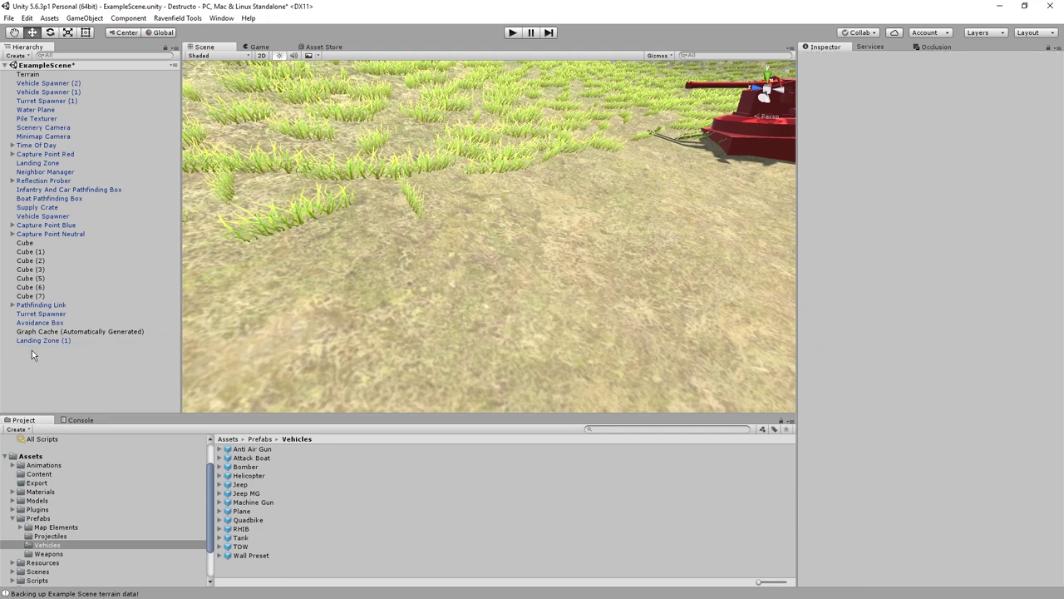
# Place a Vehicle Spawner from the Map Elements prefabs on the terrain and assign Wall Preset as its prefab
pyautogui.click(56, 527)
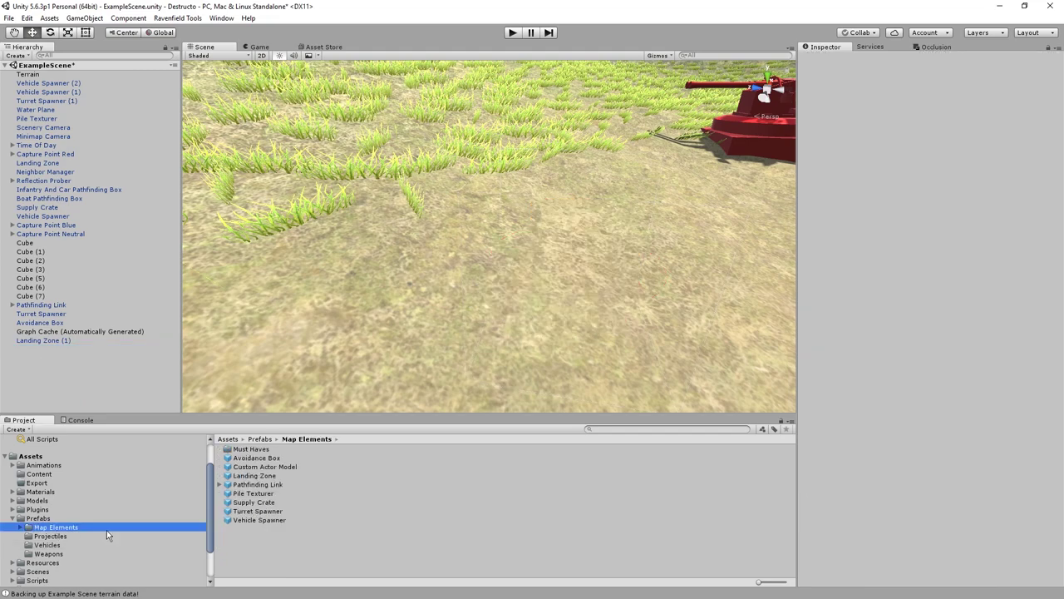
pyautogui.moveTo(249, 517); pyautogui.dragTo(362, 240)
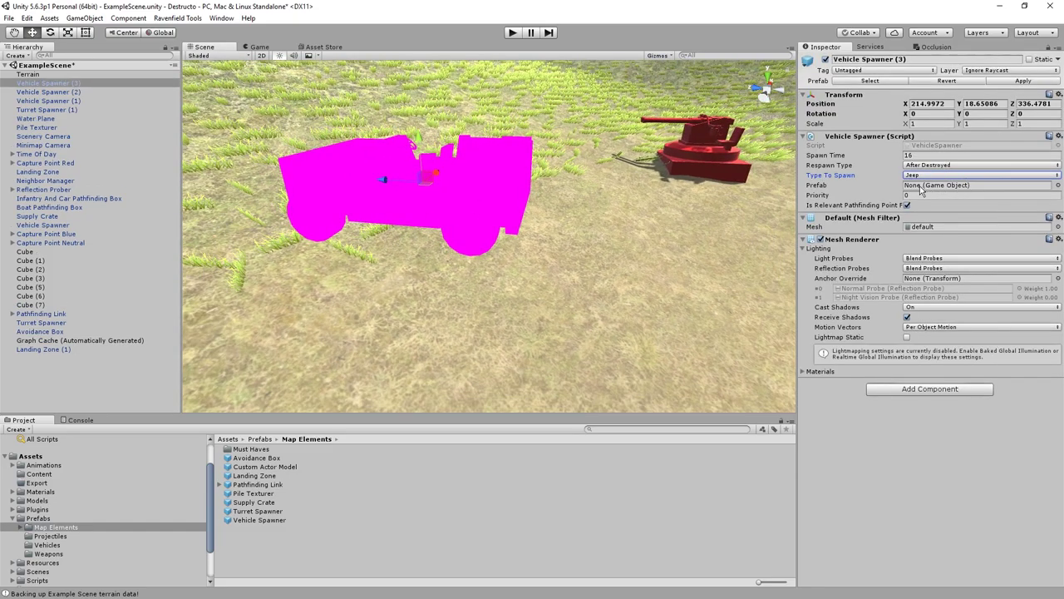
pyautogui.click(1058, 186)
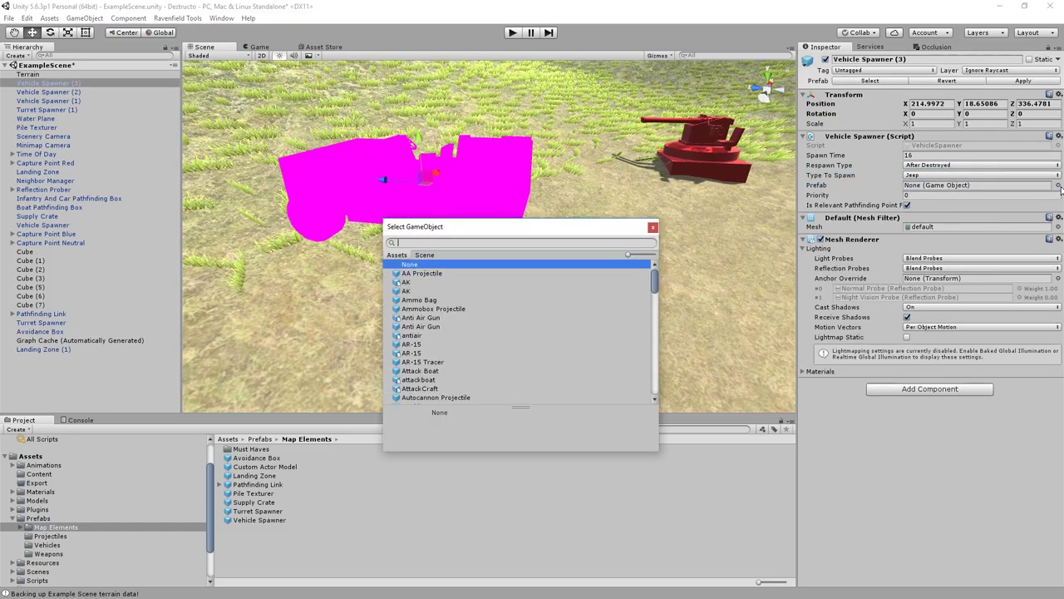
pyautogui.write('wall')
pyautogui.doubleClick(423, 272)
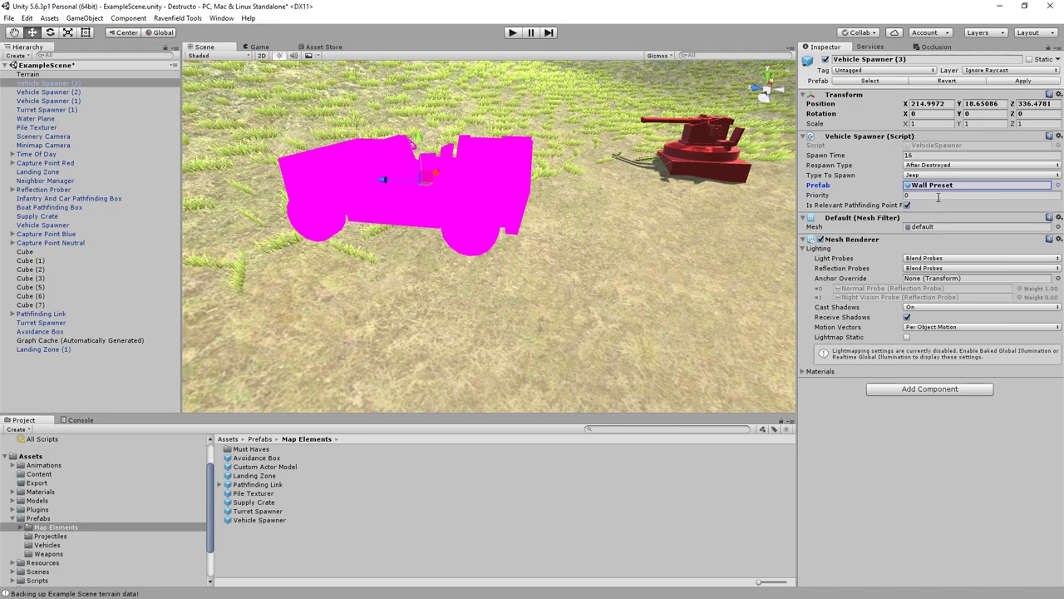
# Set the new vehicle spawner's Spawn Time to 0 and its Respawn Type to Never
pyautogui.click(923, 155)
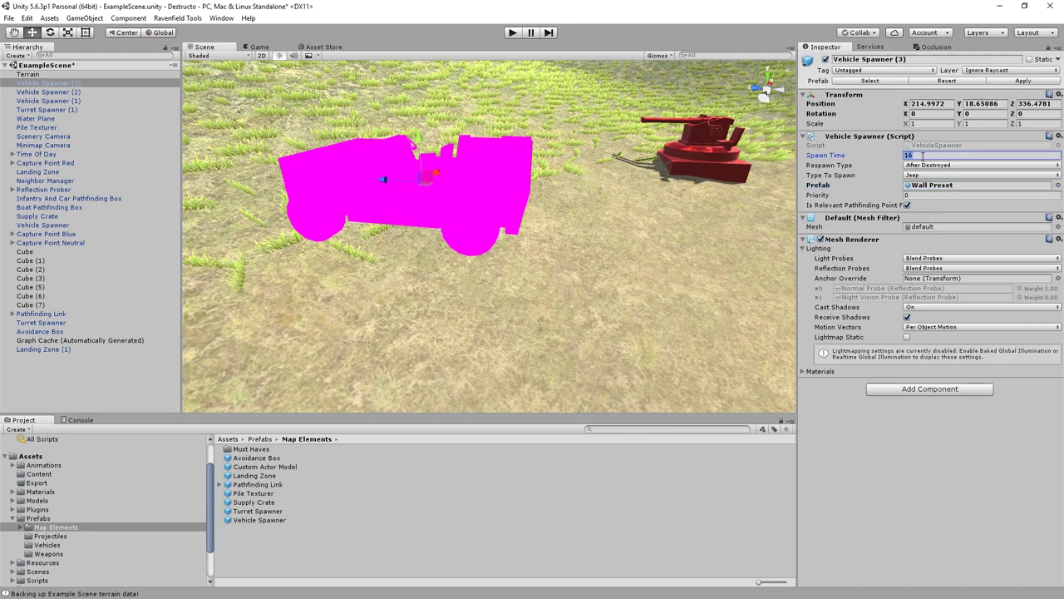
pyautogui.write('0')
pyautogui.click(956, 166)
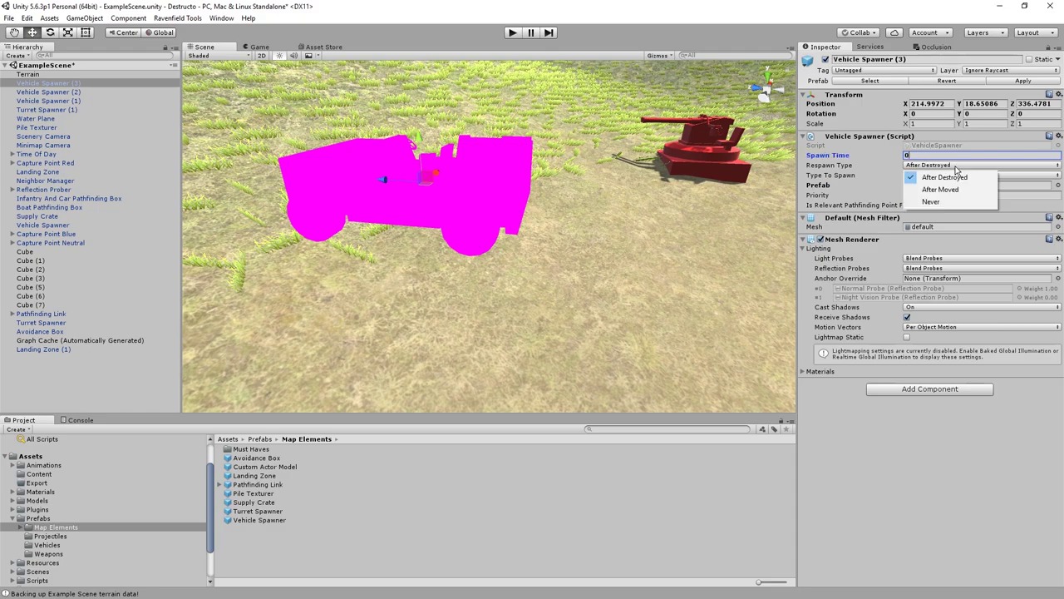
pyautogui.click(931, 201)
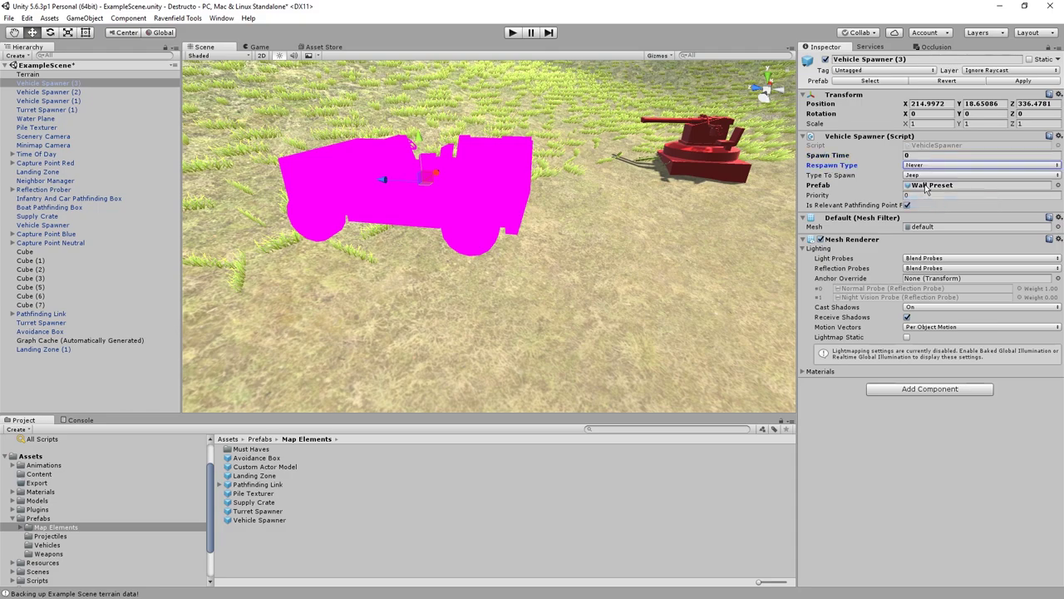
# Export the open ExampleScene as a Ravenfield map
pyautogui.click(187, 21)
pyautogui.moveTo(208, 31)
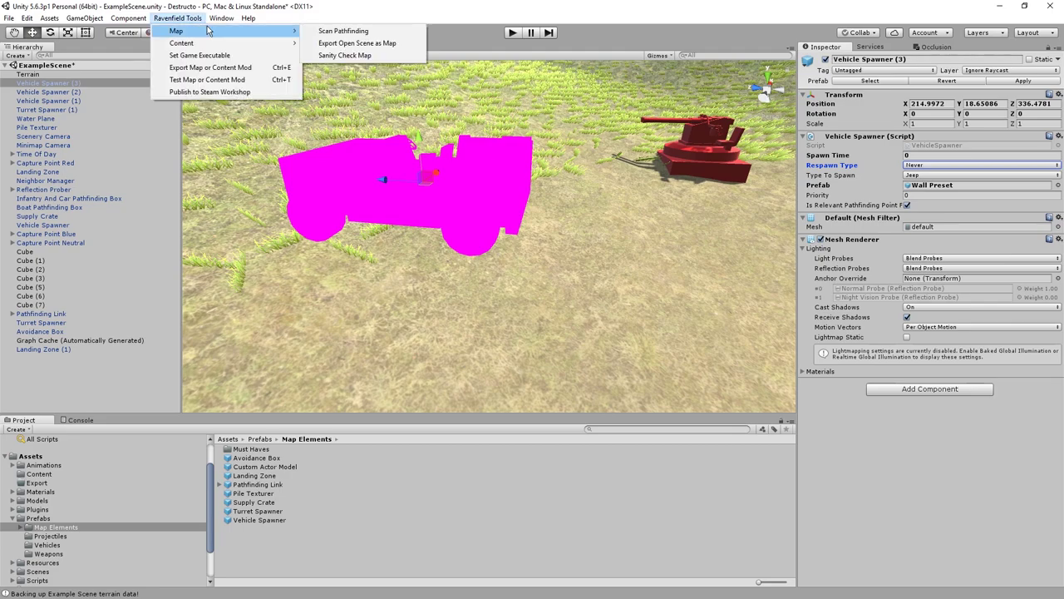
pyautogui.click(344, 55)
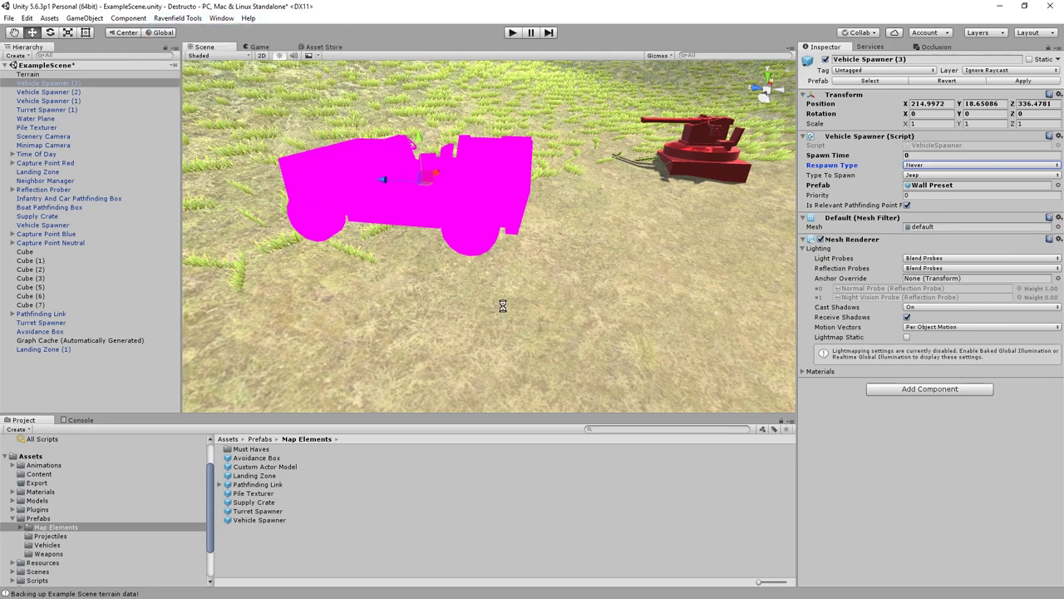
pyautogui.press('Return')
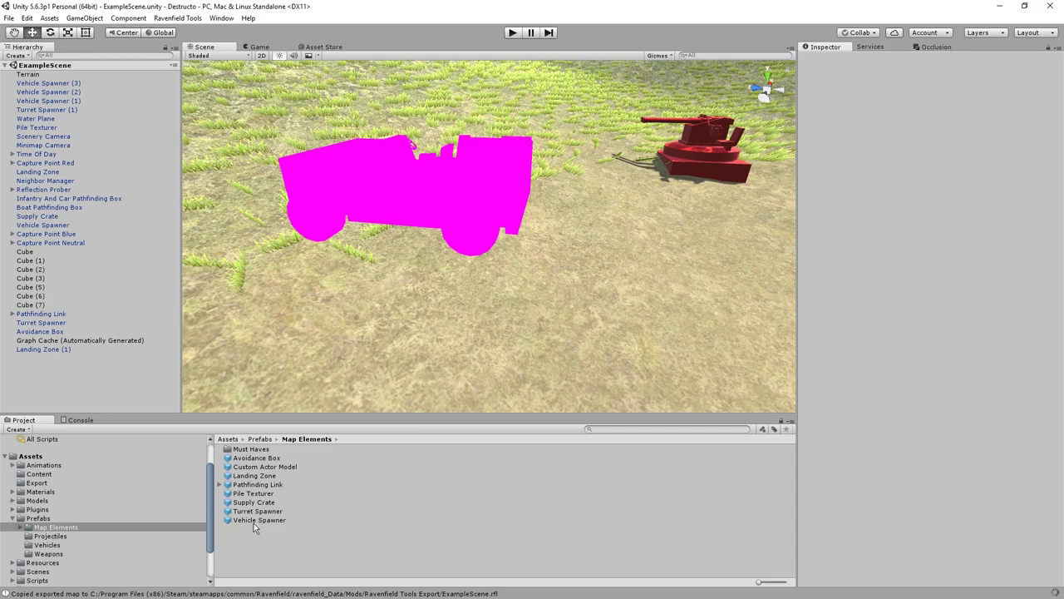
# Place an instance of the Wall Preset prefab from the Vehicles folder on the terrain beside the new vehicle spawner
pyautogui.click(257, 510)
pyautogui.scroll(-3, 74, 535)
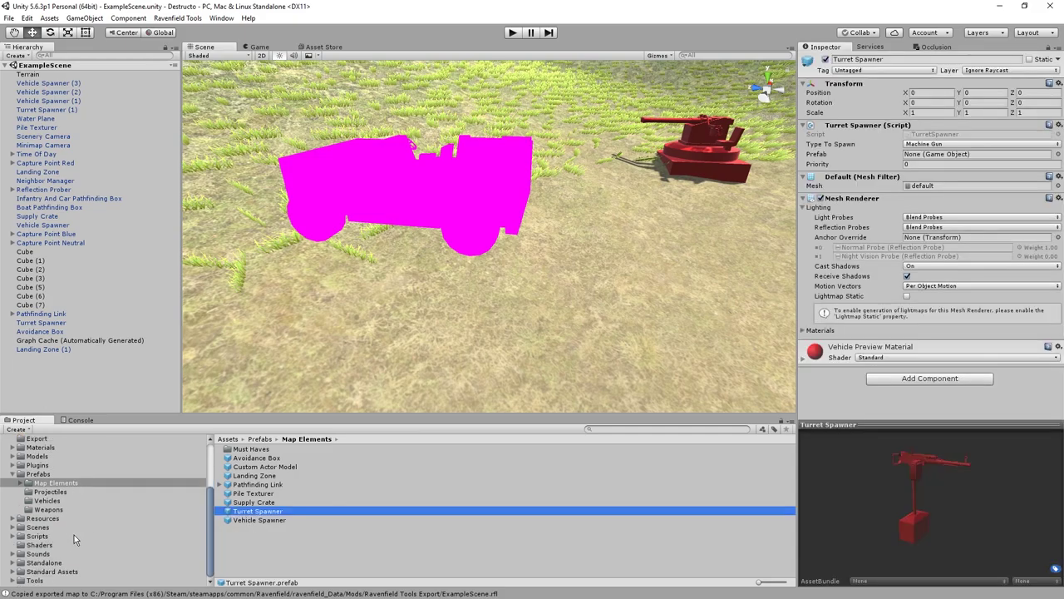
pyautogui.click(42, 503)
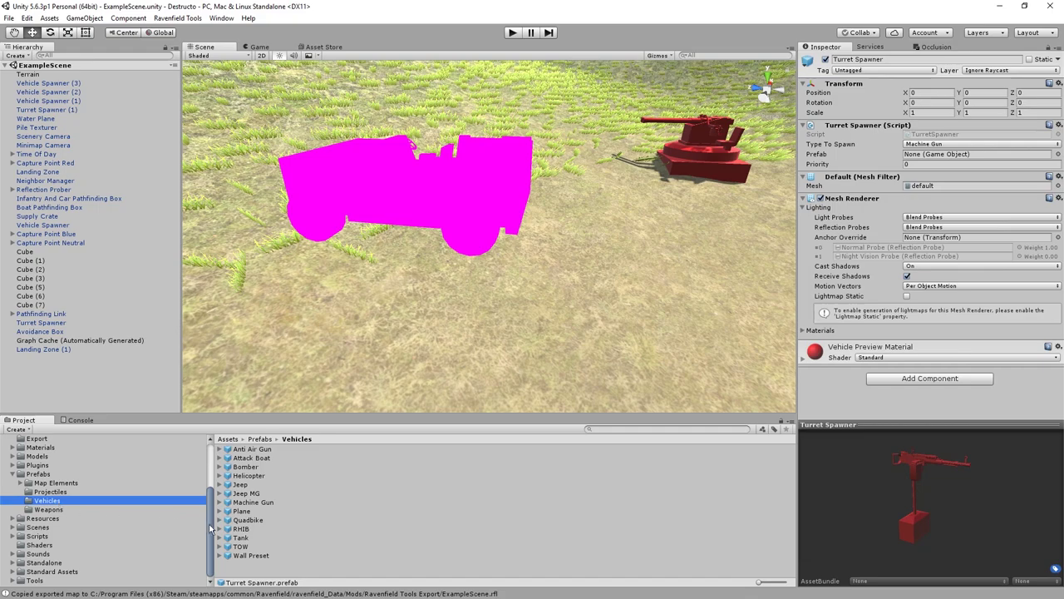
pyautogui.click(243, 558)
pyautogui.click(222, 555)
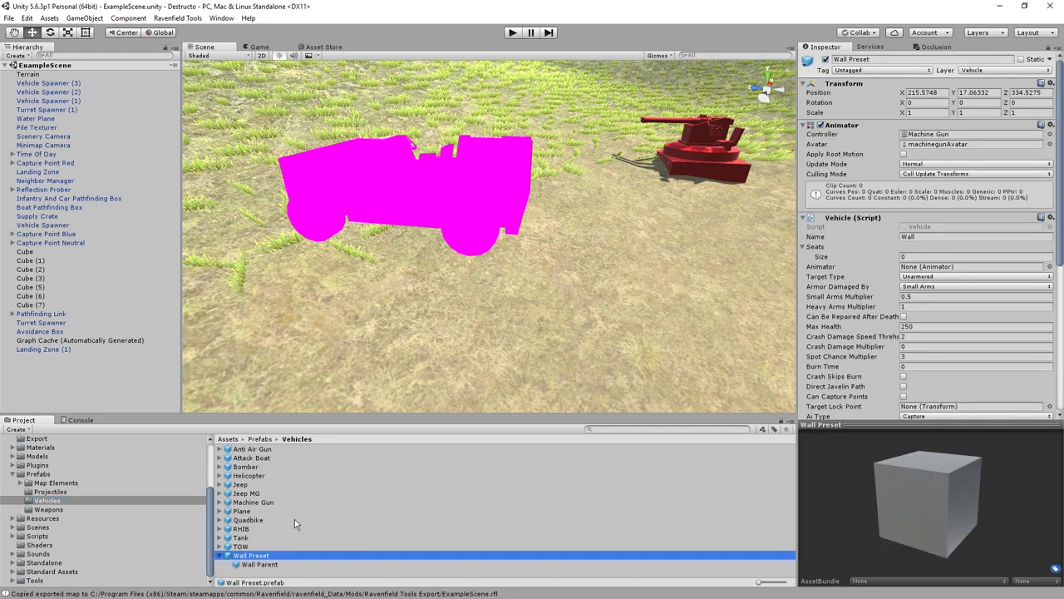
pyautogui.click(257, 564)
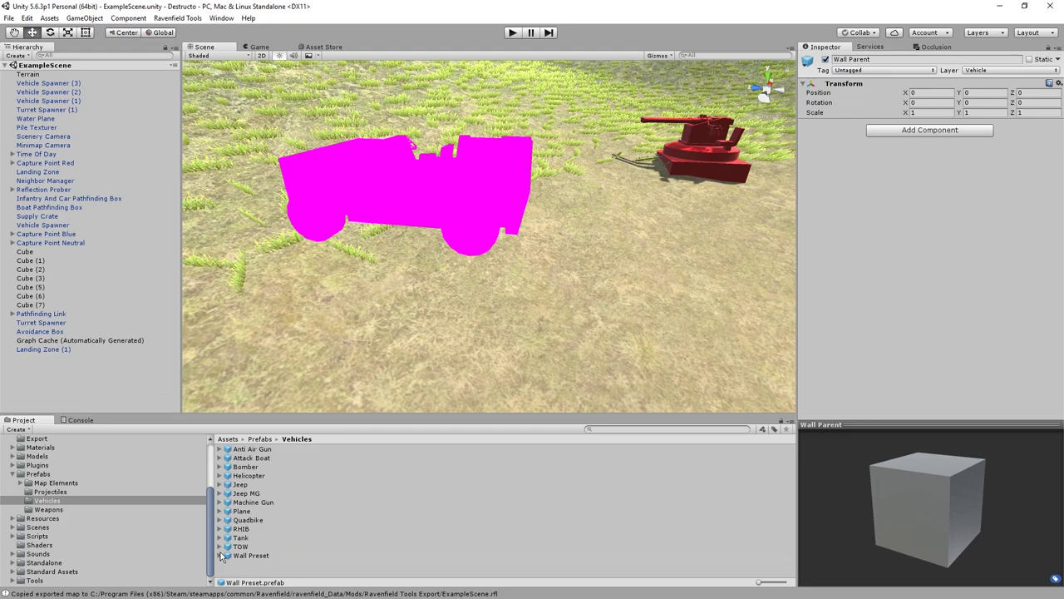
pyautogui.moveTo(233, 562); pyautogui.dragTo(332, 325)
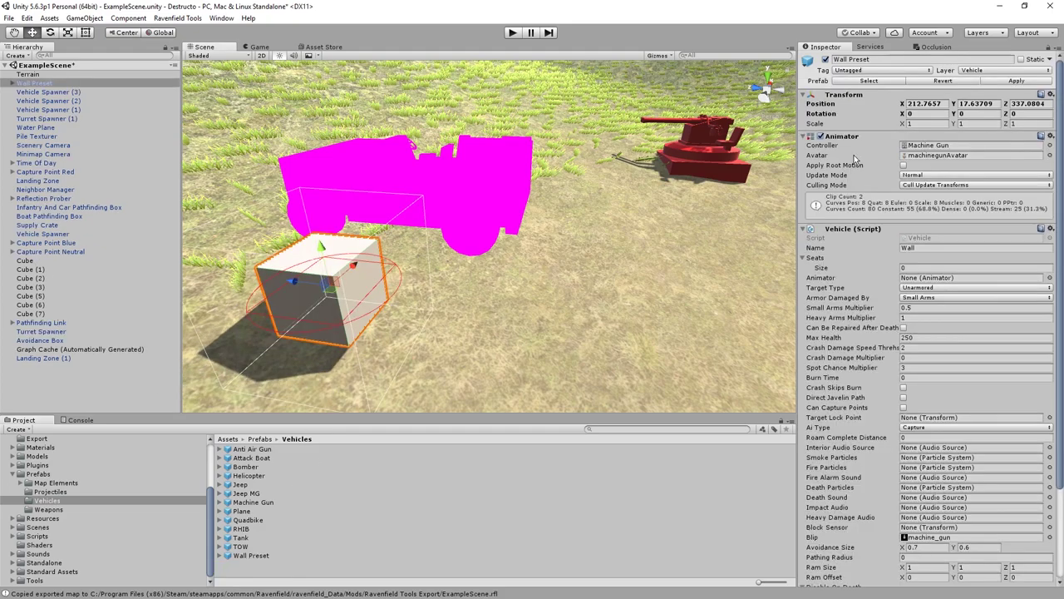
# Deactivate Destroyed Object within the Wall Parent of the placed Wall Preset
pyautogui.doubleClick(33, 84)
pyautogui.click(11, 83)
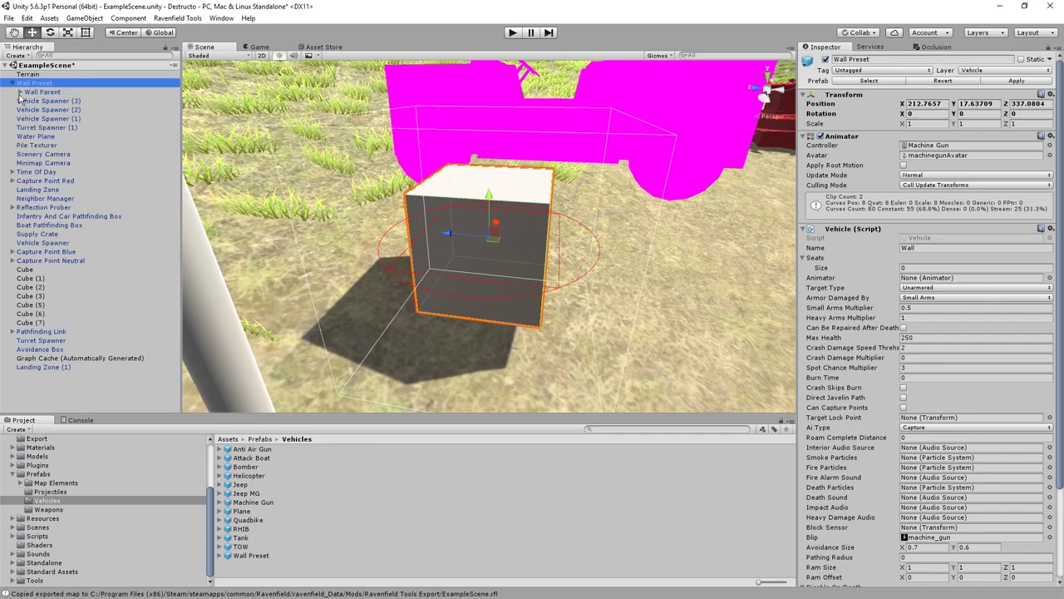
pyautogui.click(20, 91)
pyautogui.click(51, 119)
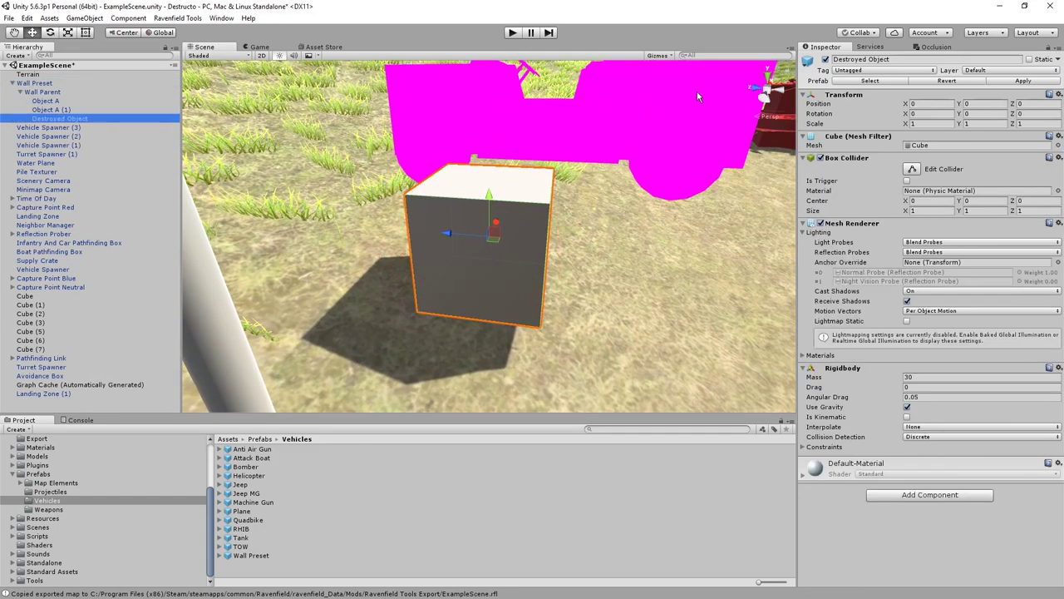
pyautogui.click(825, 59)
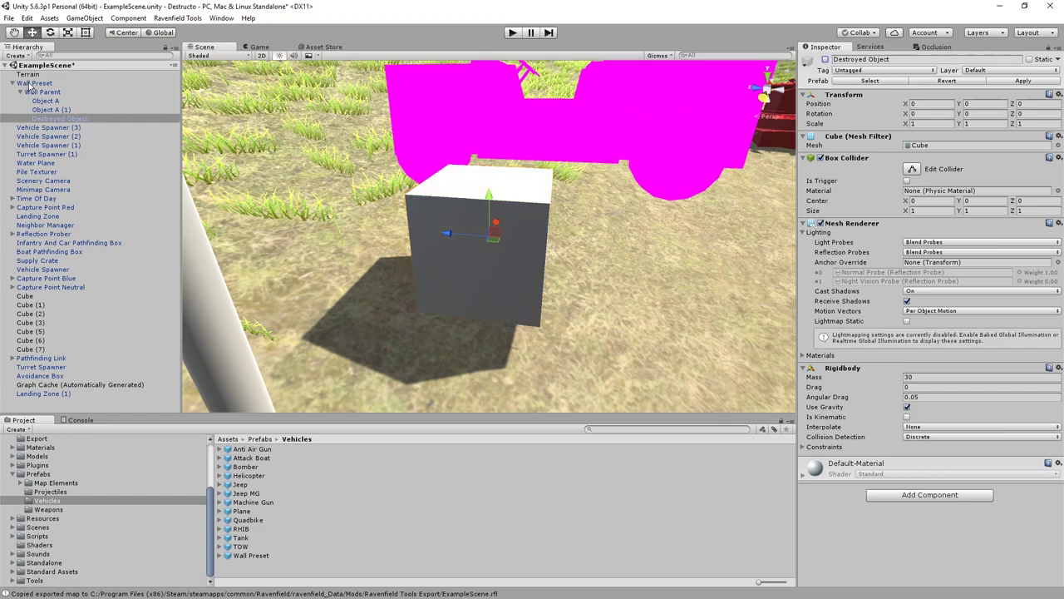
# Save the edited Wall Preset instance as a new prefab named Wall Prefab in the Vehicles folder
pyautogui.moveTo(27, 84); pyautogui.dragTo(265, 572)
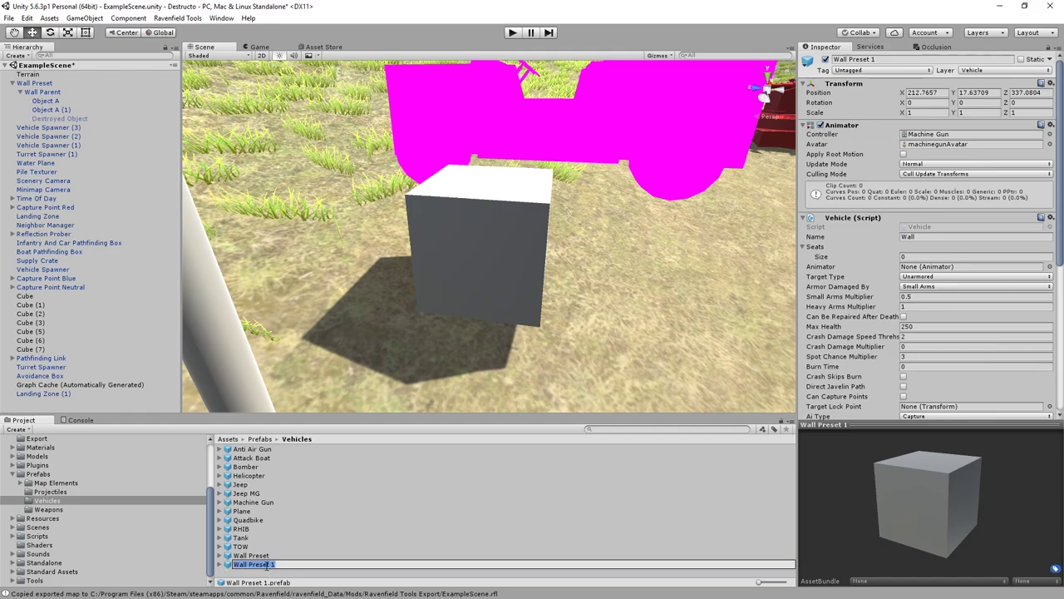
pyautogui.press('BackSpace')
pyautogui.press('BackSpace')
pyautogui.press('Return')
# Delete the old Wall Preset asset from the Vehicles folder and remove the Wall Preset instance from the scene
pyautogui.rightClick(267, 570)
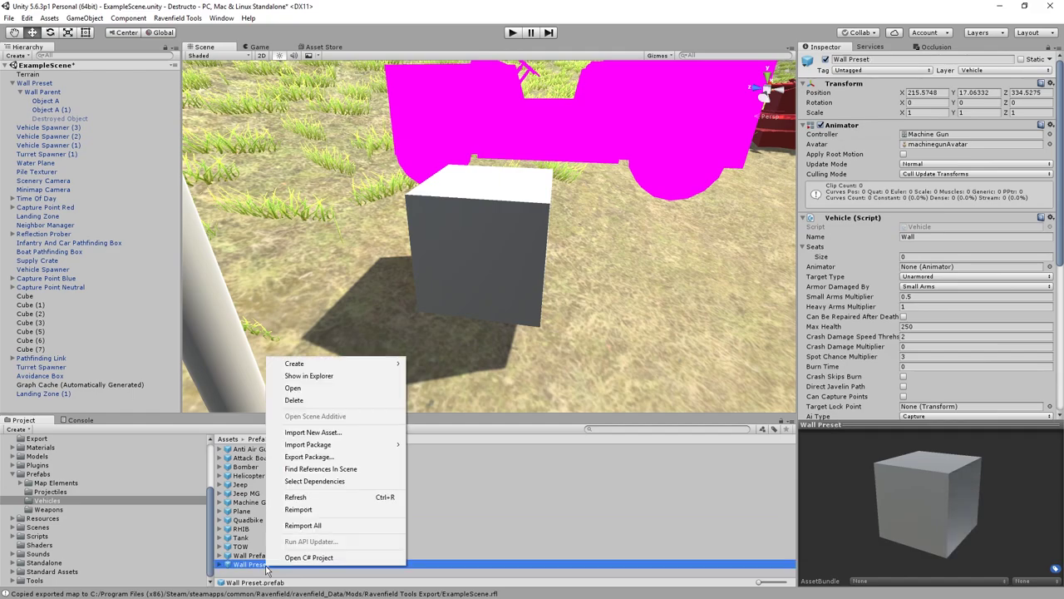
pyautogui.click(294, 400)
pyautogui.click(556, 329)
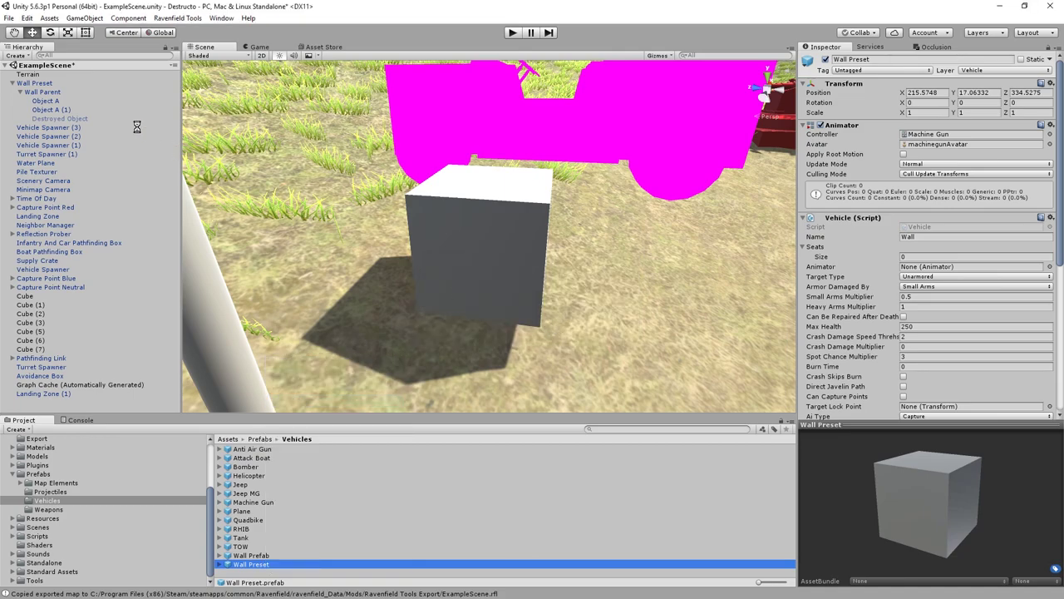
pyautogui.rightClick(35, 83)
pyautogui.click(64, 142)
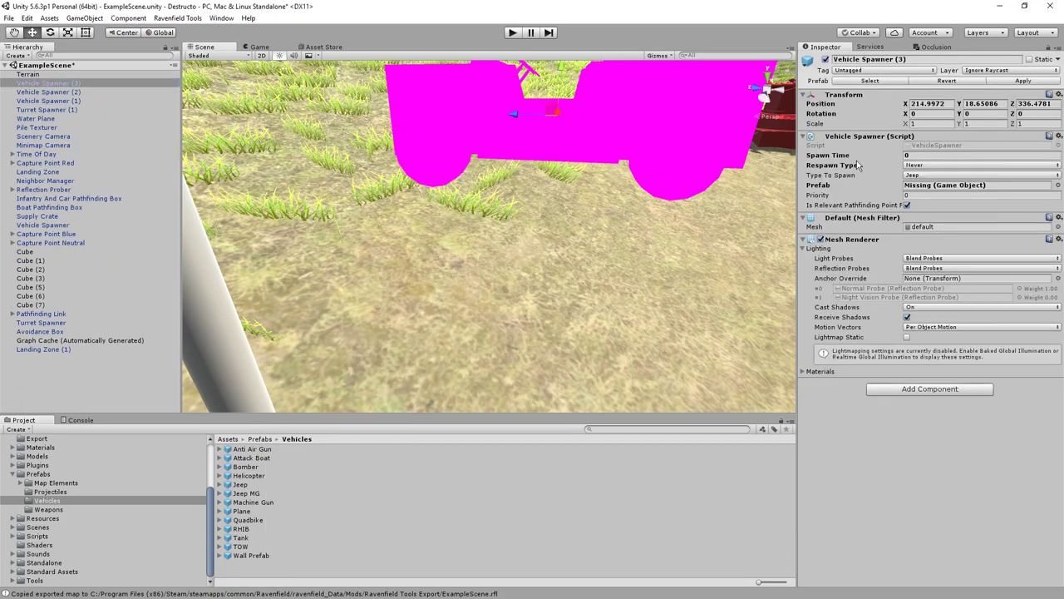
# Assign Wall Prefab as the Prefab of Vehicle Spawner (3), replacing the missing reference
pyautogui.moveTo(600, 163); pyautogui.dragTo(507, 242, button='middle')
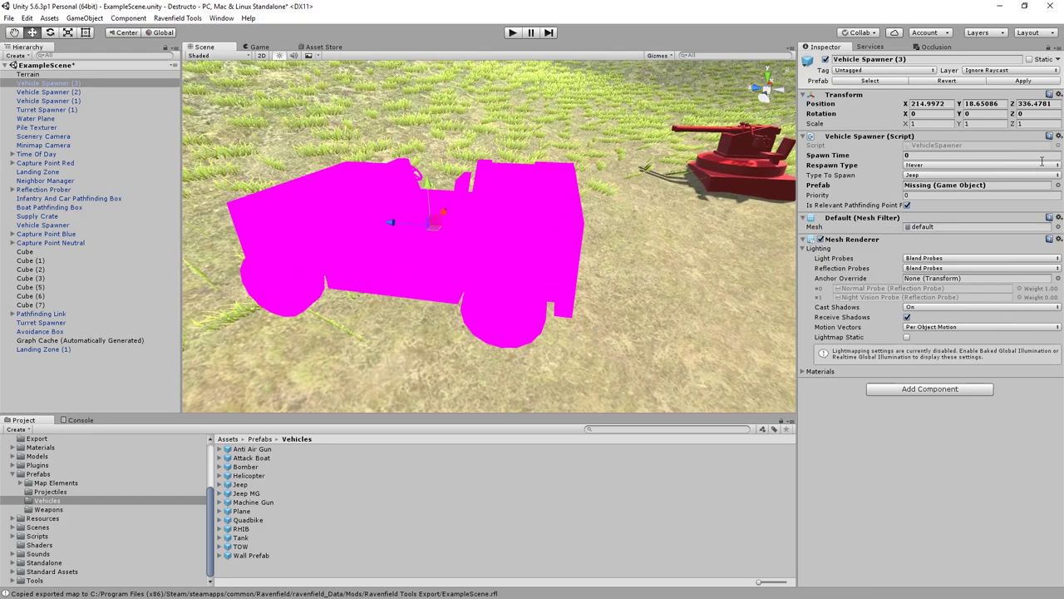
pyautogui.click(1059, 185)
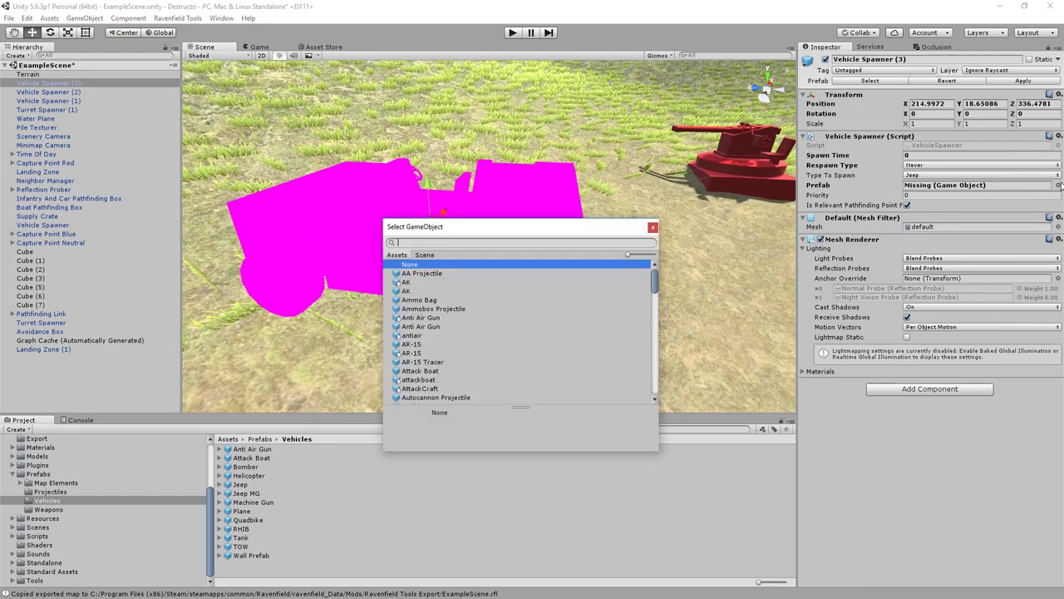
pyautogui.write('wall')
pyautogui.press('Down')
pyautogui.press('Return')
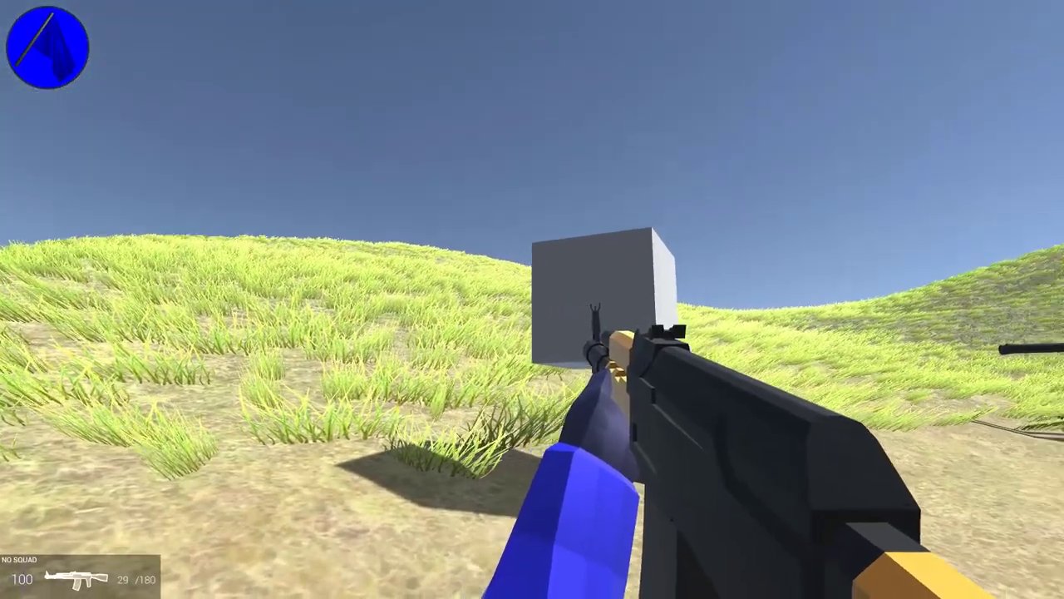
# Test the wall in Ravenfield by shooting the spawned block
pyautogui.click(532, 299)
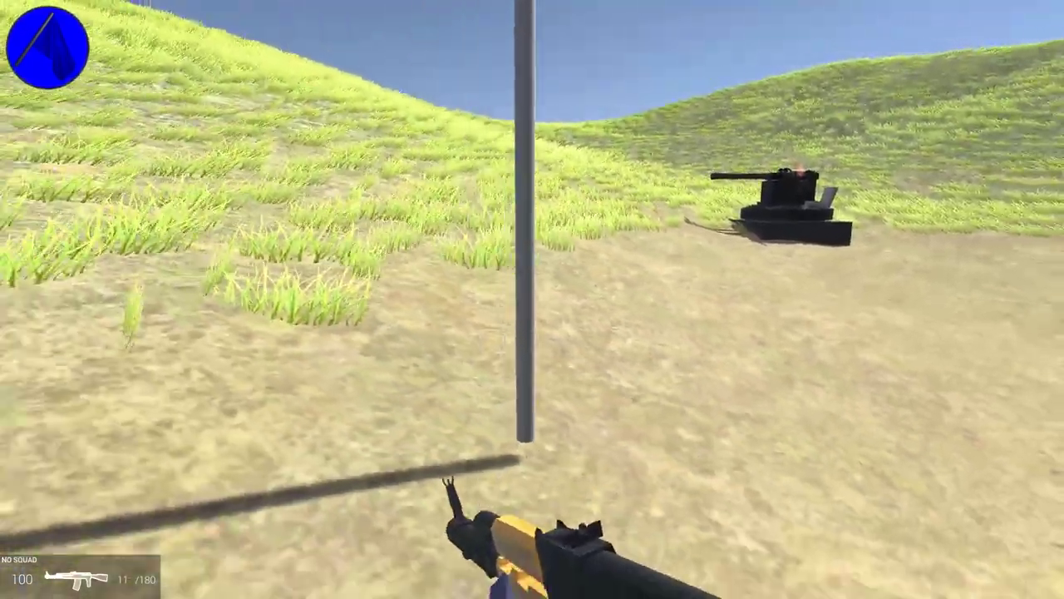
pyautogui.press('2')
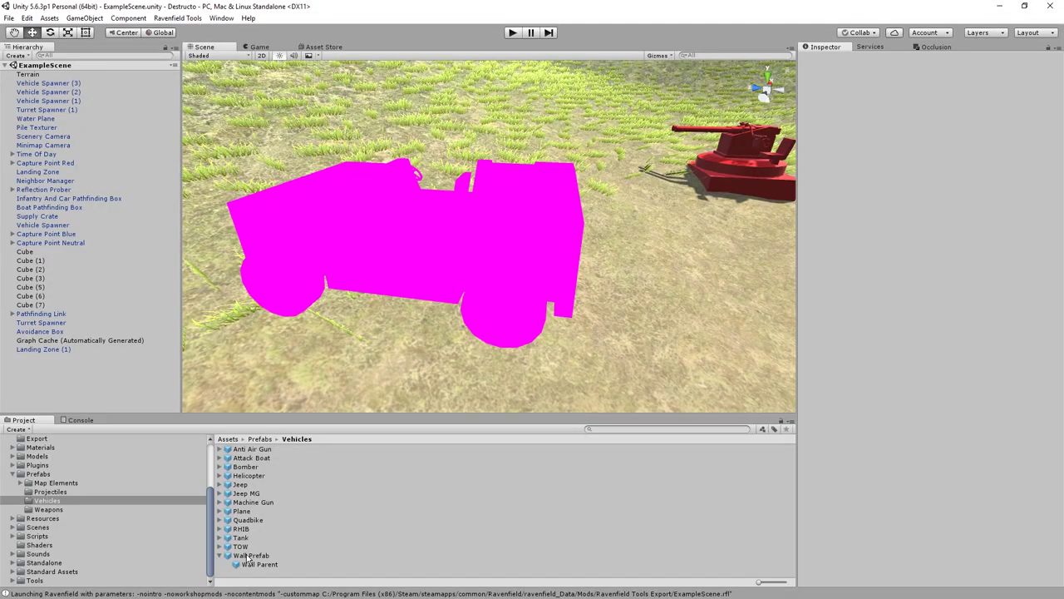
# Place a Wall Prefab instance on the terrain and move Destroyed Object out of Wall Parent directly under Wall Prefab, breaking the prefab instance
pyautogui.moveTo(249, 556); pyautogui.dragTo(636, 287)
pyautogui.press('f')
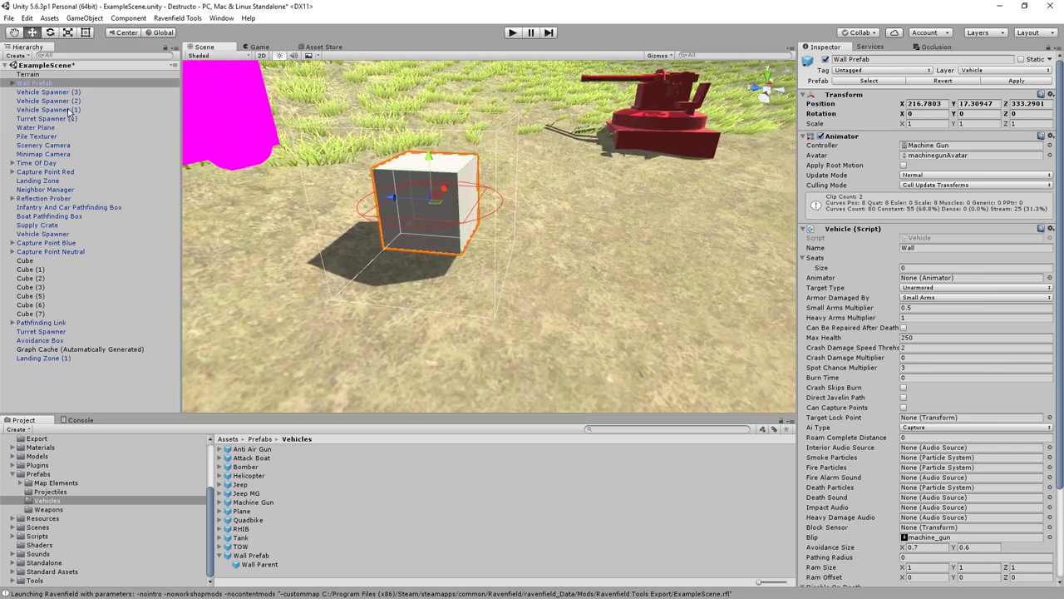
pyautogui.click(11, 84)
pyautogui.click(20, 92)
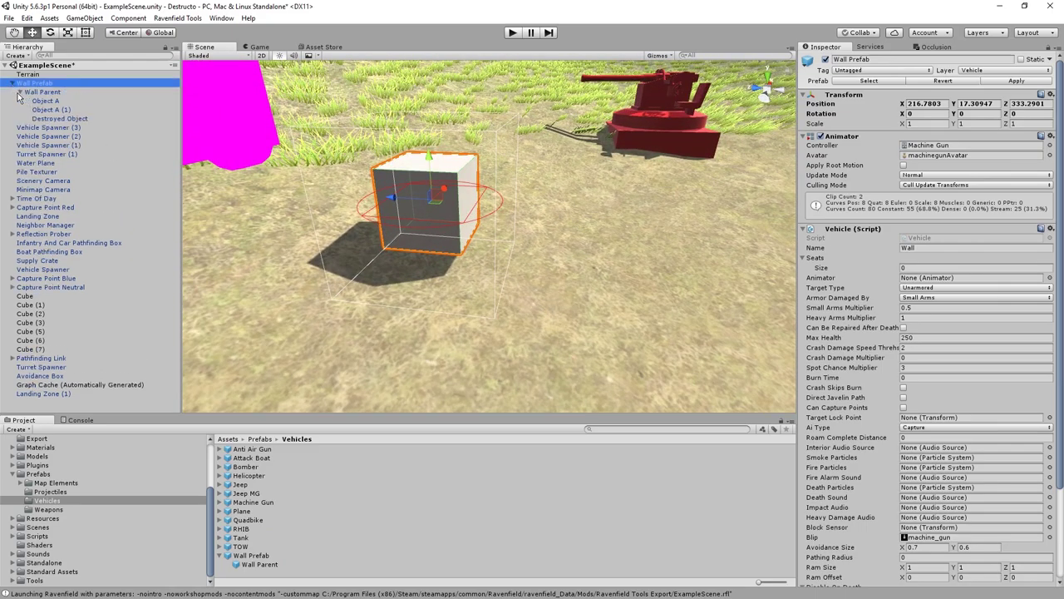
pyautogui.moveTo(39, 120); pyautogui.dragTo(57, 87)
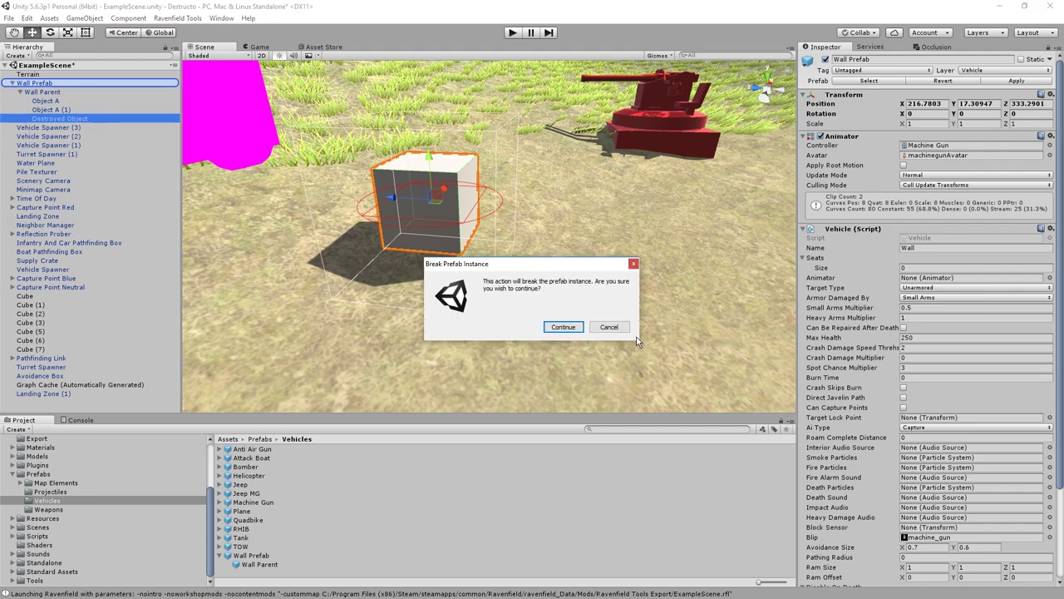
pyautogui.click(563, 328)
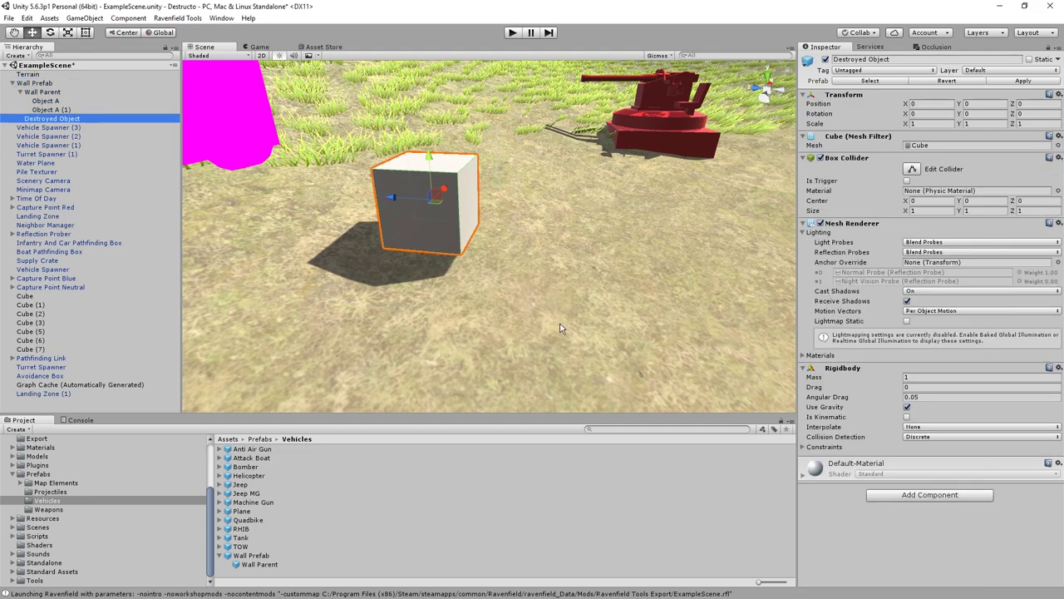
# Deactivate the Destroyed Object that sits directly under Wall Prefab in the scene
pyautogui.click(51, 110)
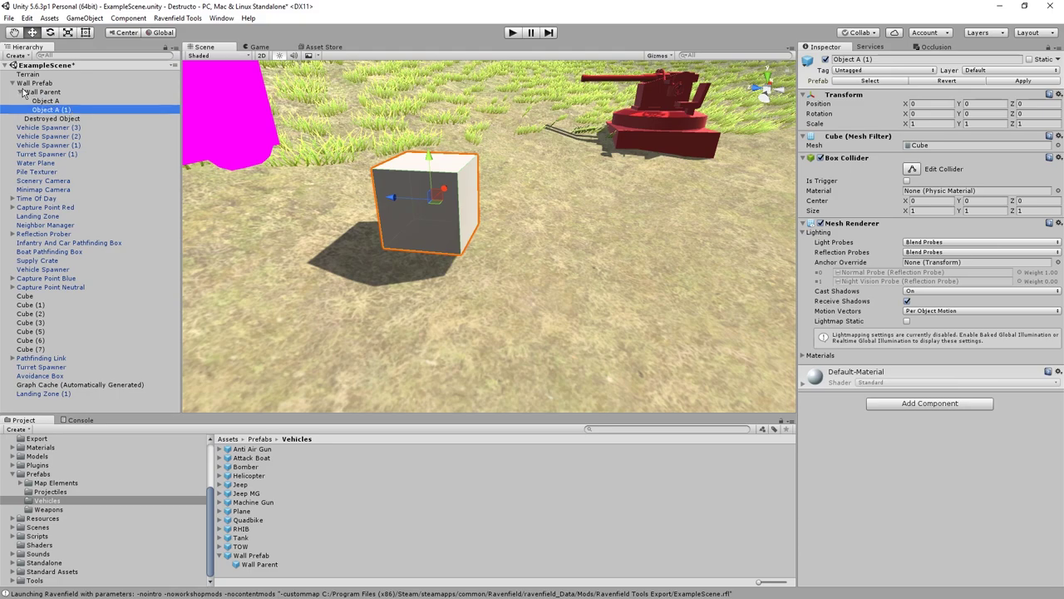
pyautogui.click(22, 92)
pyautogui.click(48, 102)
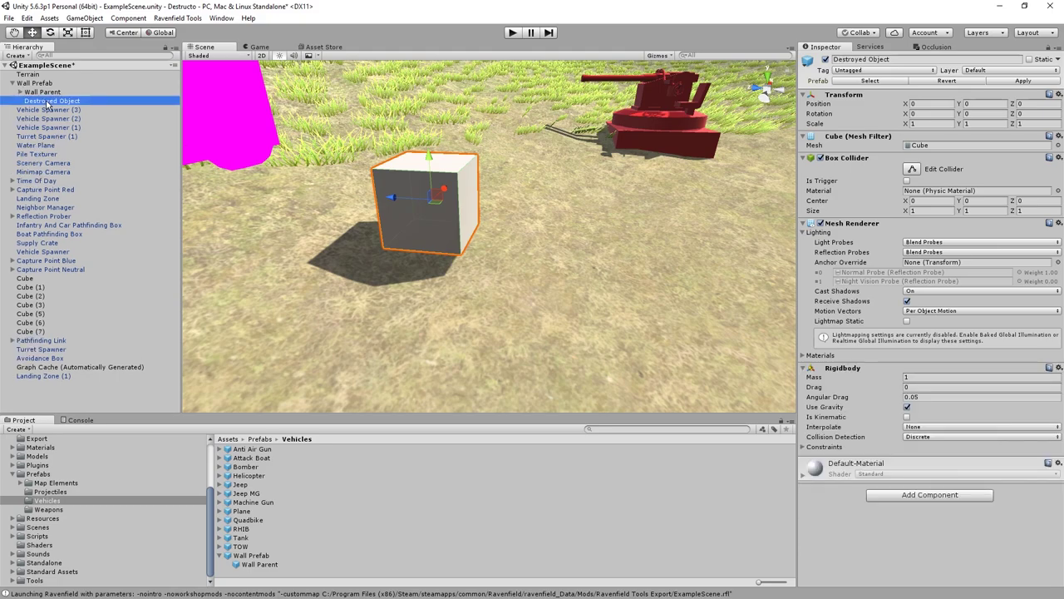
pyautogui.click(826, 59)
pyautogui.click(12, 83)
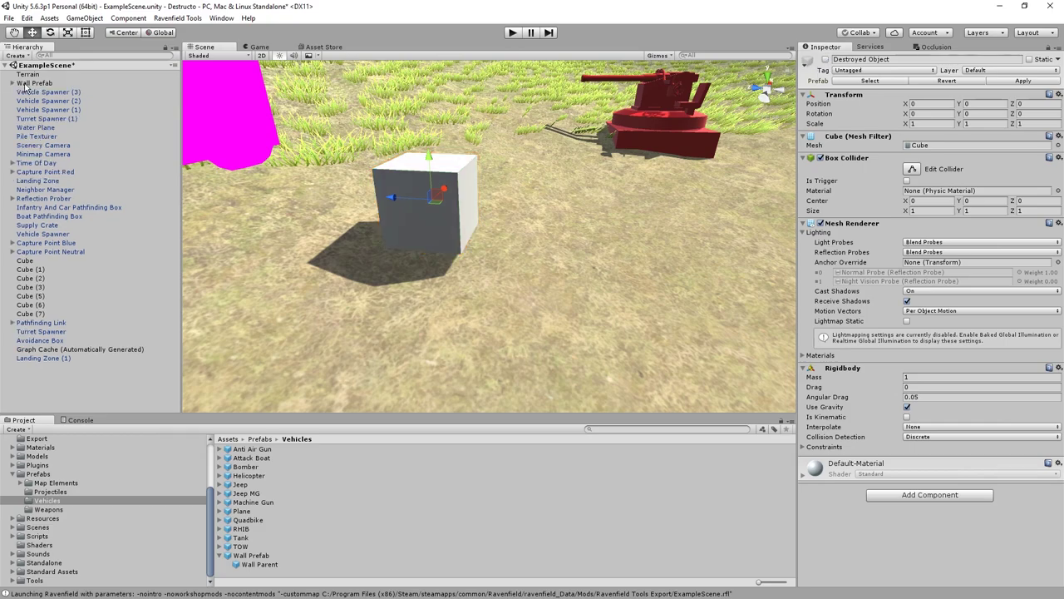
# Save the edited wall instance as a new prefab in the Vehicles folder and delete the old Wall Prefab asset
pyautogui.moveTo(35, 83); pyautogui.dragTo(264, 579)
pyautogui.click(261, 555)
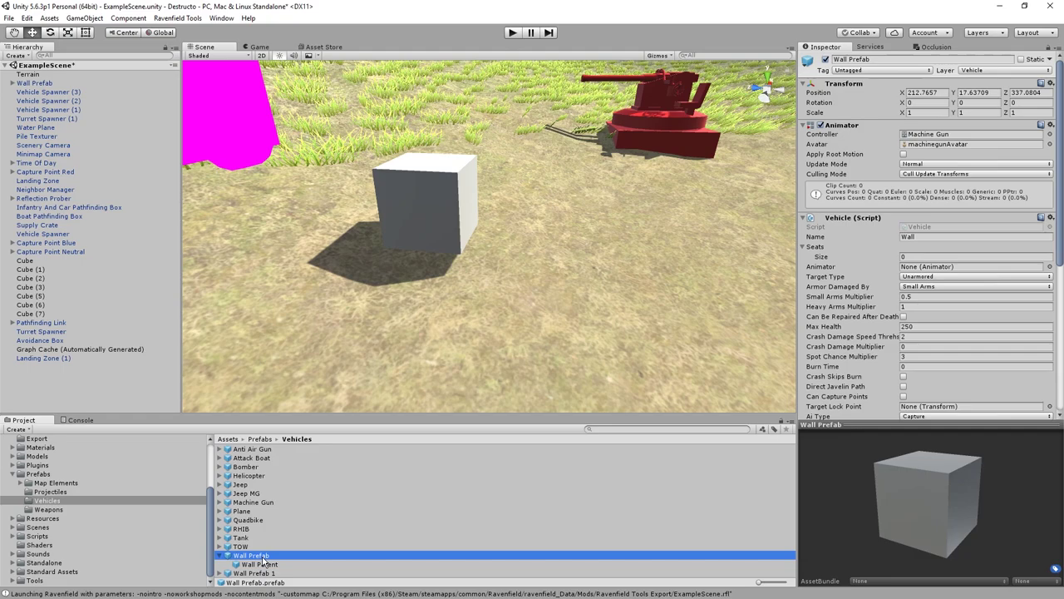
pyautogui.hotkey('shift', 'Delete')
# Rename the new prefab asset as Wall Prefab and delete the placed wall instance from the scene
pyautogui.click(263, 556)
pyautogui.click(263, 556)
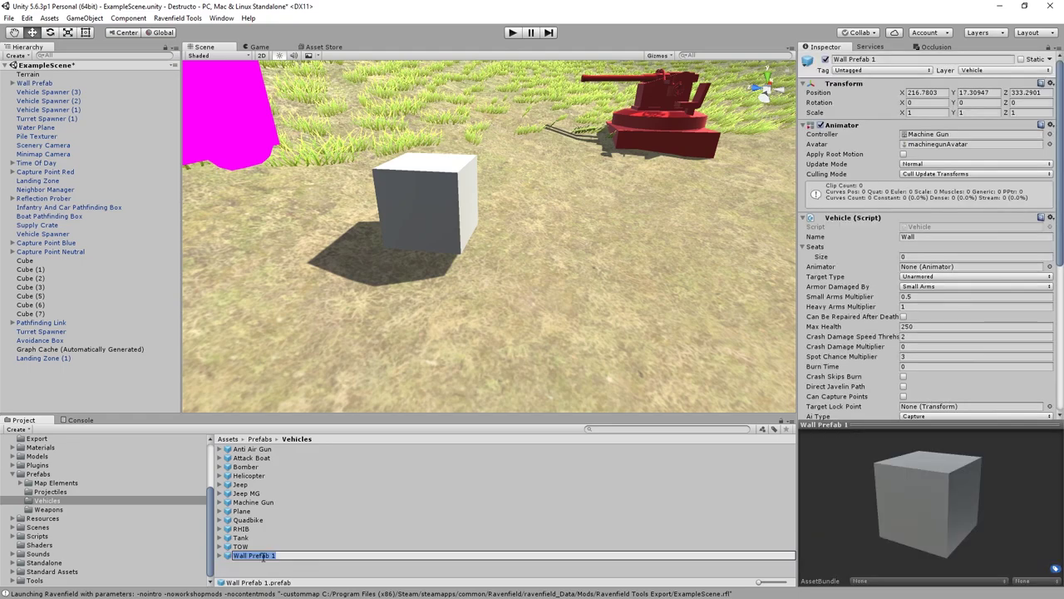
pyautogui.press('Return')
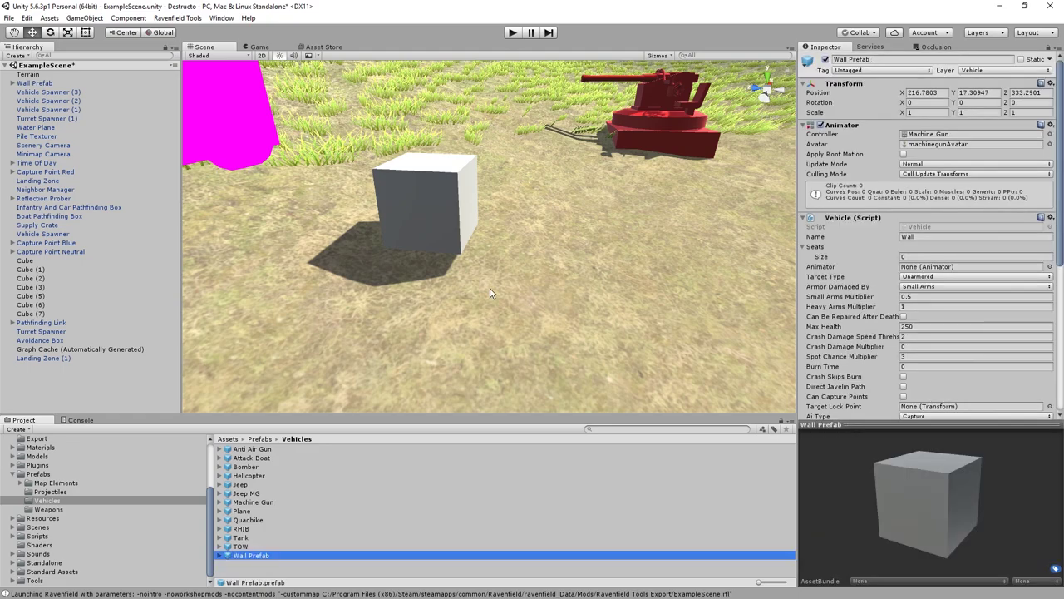
pyautogui.click(438, 176)
pyautogui.press('Delete')
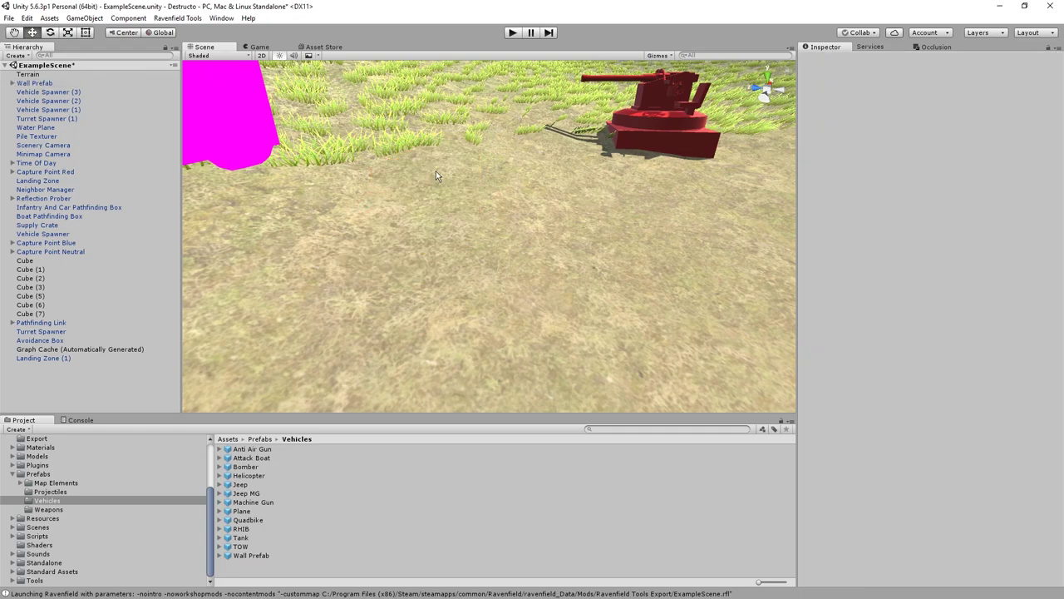
# Set the Prefab of Vehicle Spawner (3) to the new Wall Prefab
pyautogui.moveTo(302, 127); pyautogui.dragTo(370, 176, button='right')
pyautogui.press('s')
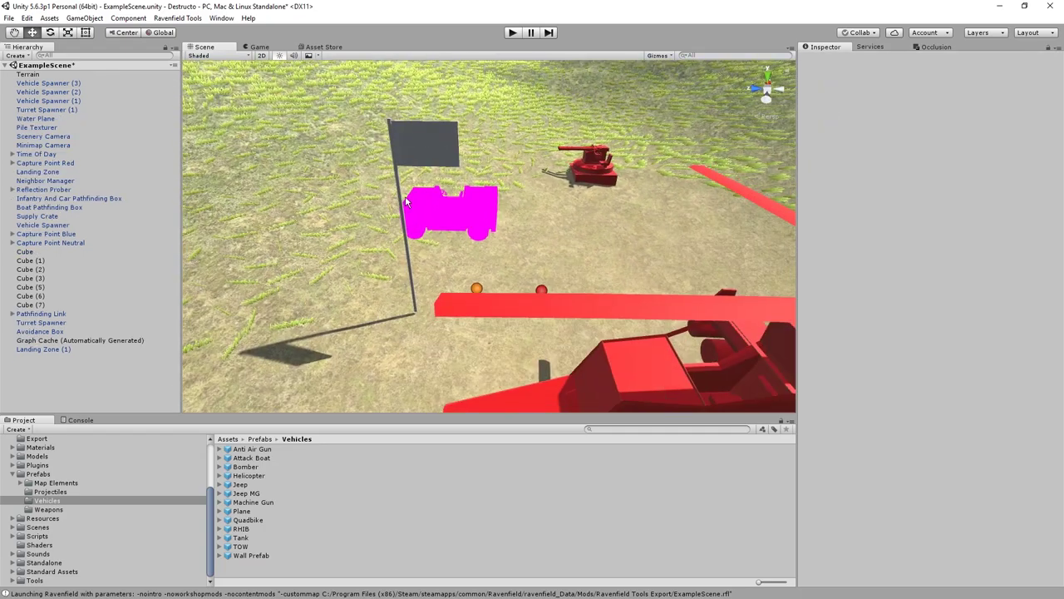
pyautogui.click(447, 218)
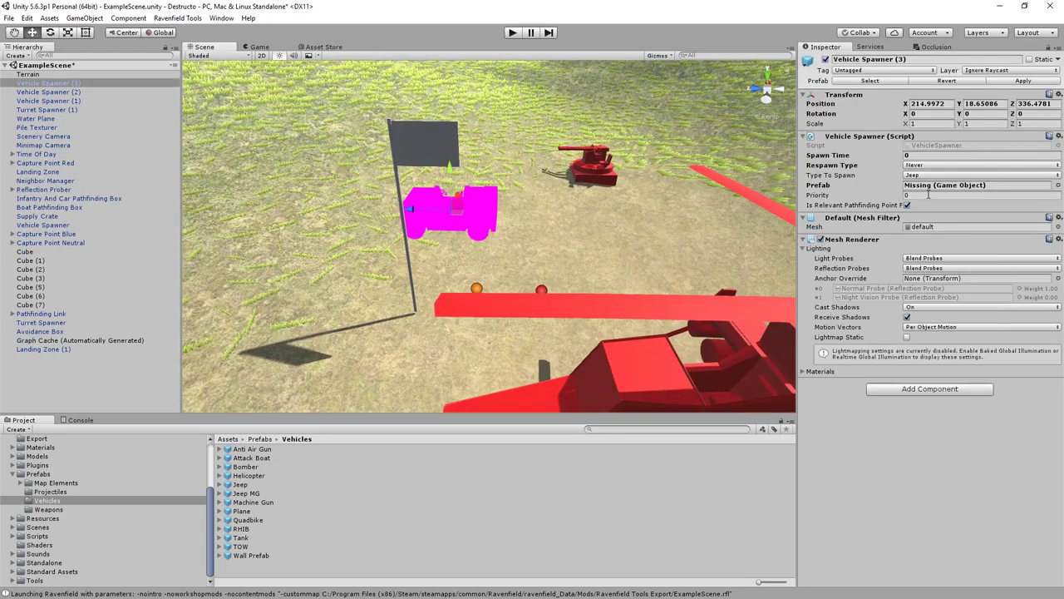
pyautogui.click(1057, 185)
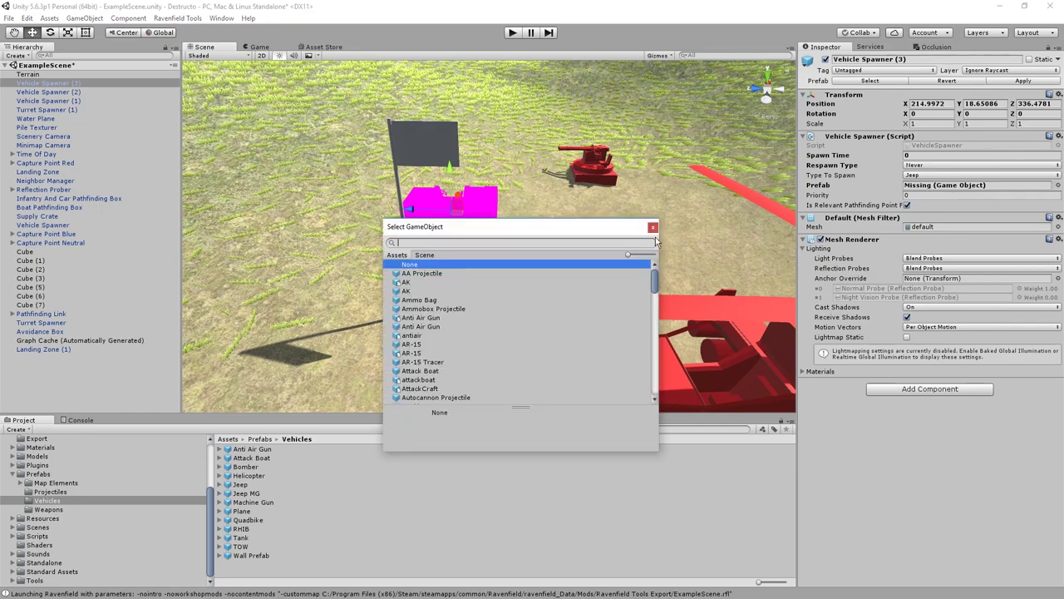
pyautogui.write('wa')
pyautogui.doubleClick(420, 274)
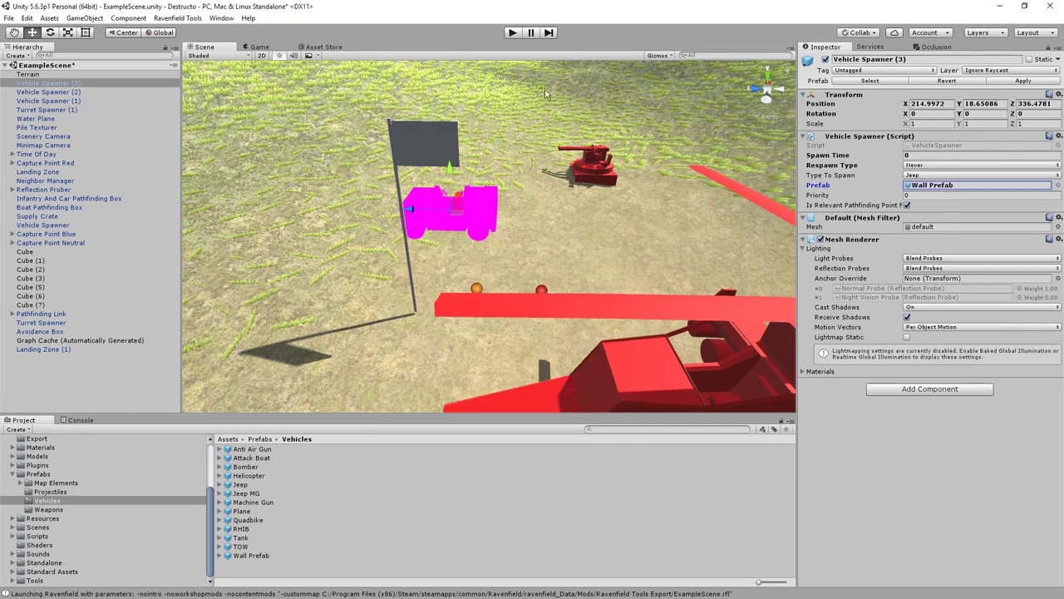
# Test the updated map in Ravenfield by shooting the spawned wall block and inspecting the destroyed piece from several sides
pyautogui.press('Return')
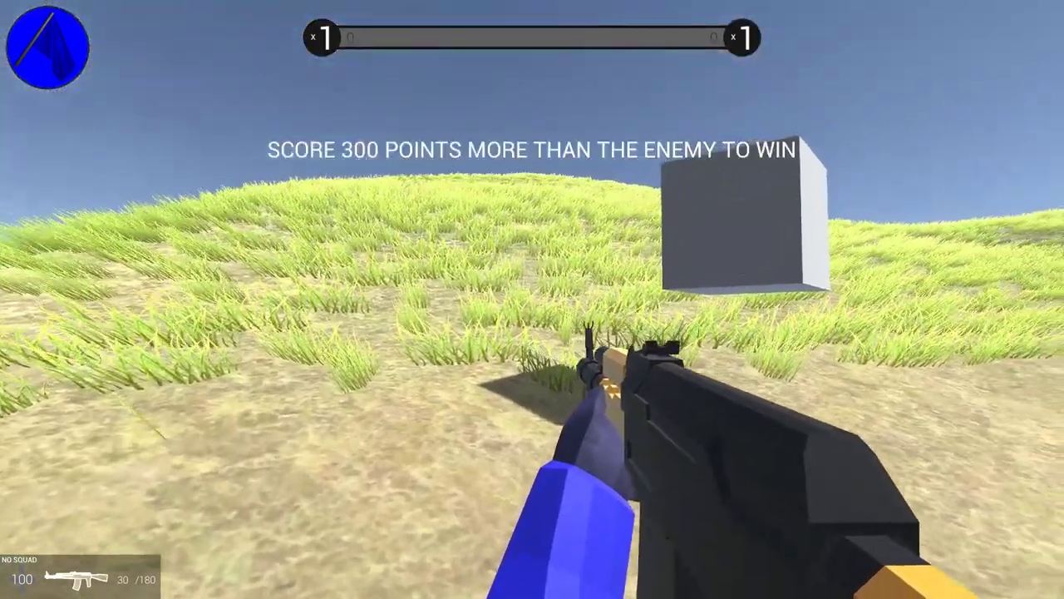
pyautogui.press('s')
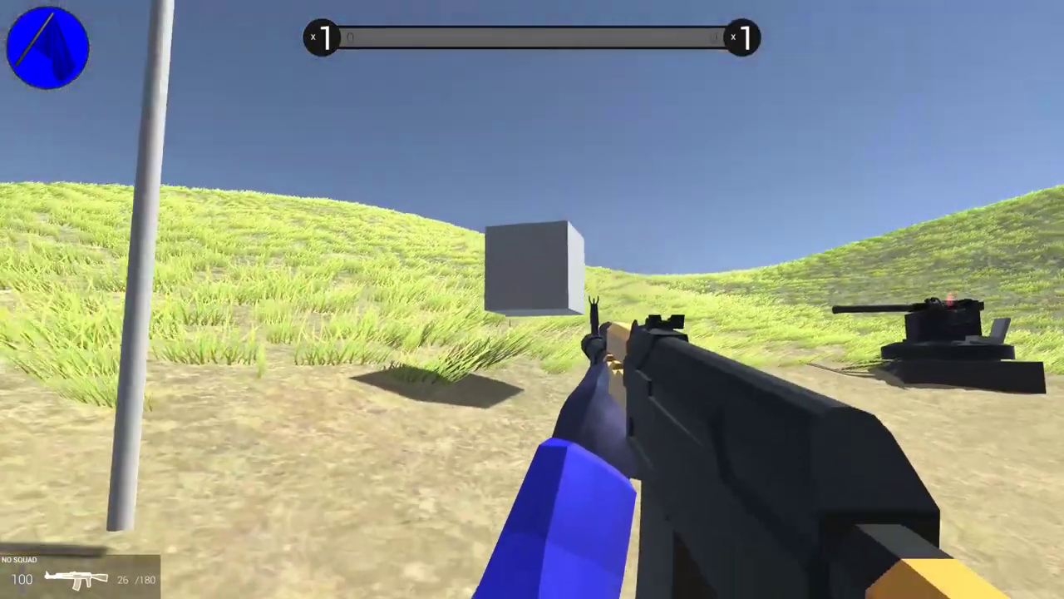
pyautogui.click(532, 300)
pyautogui.click(533, 300)
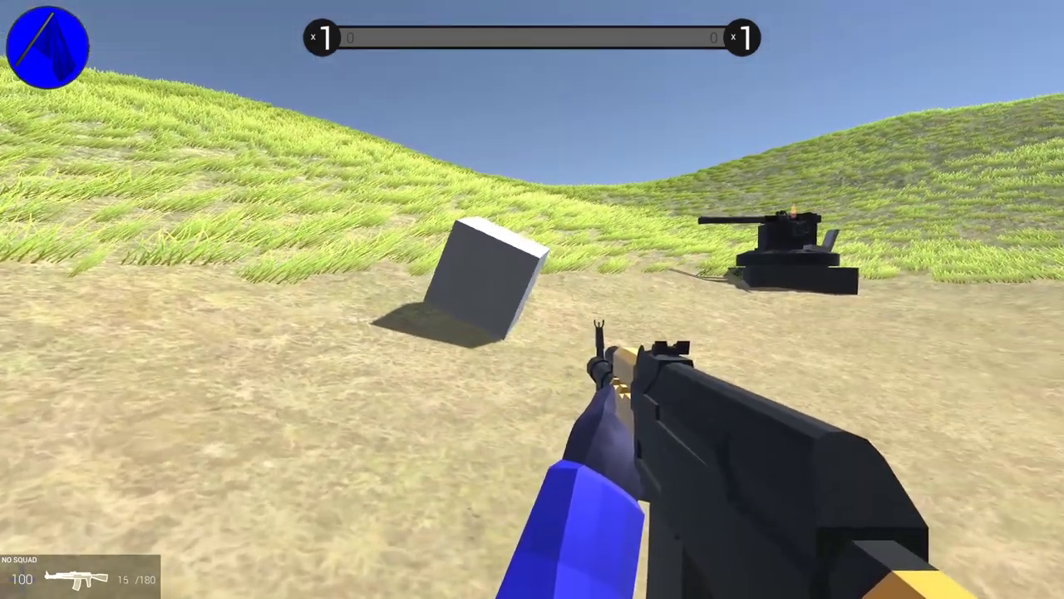
pyautogui.press('w')
pyautogui.press('d')
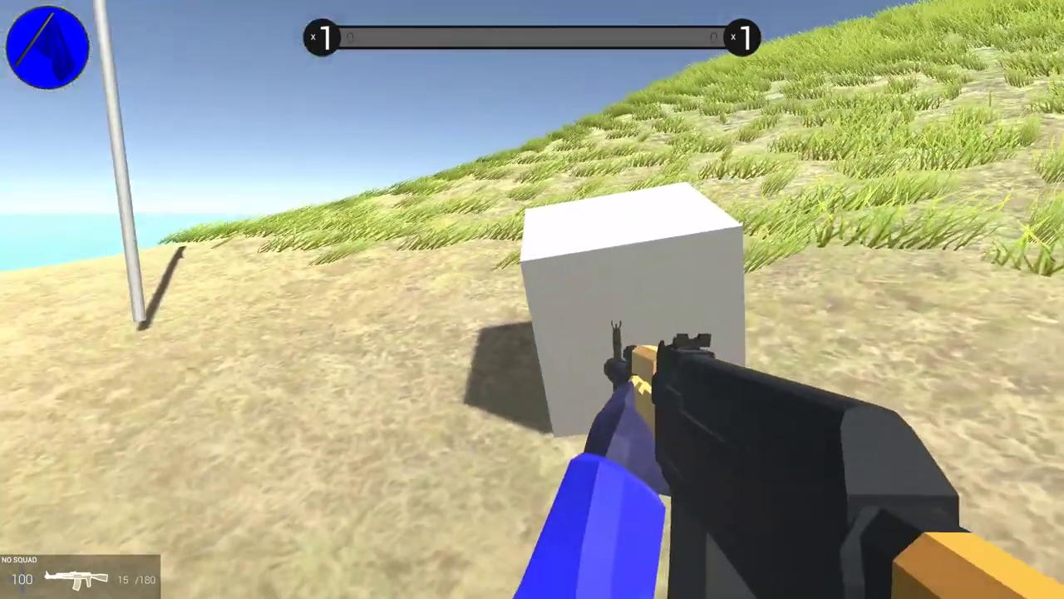
pyautogui.press('a')
pyautogui.press('r')
pyautogui.press('r')
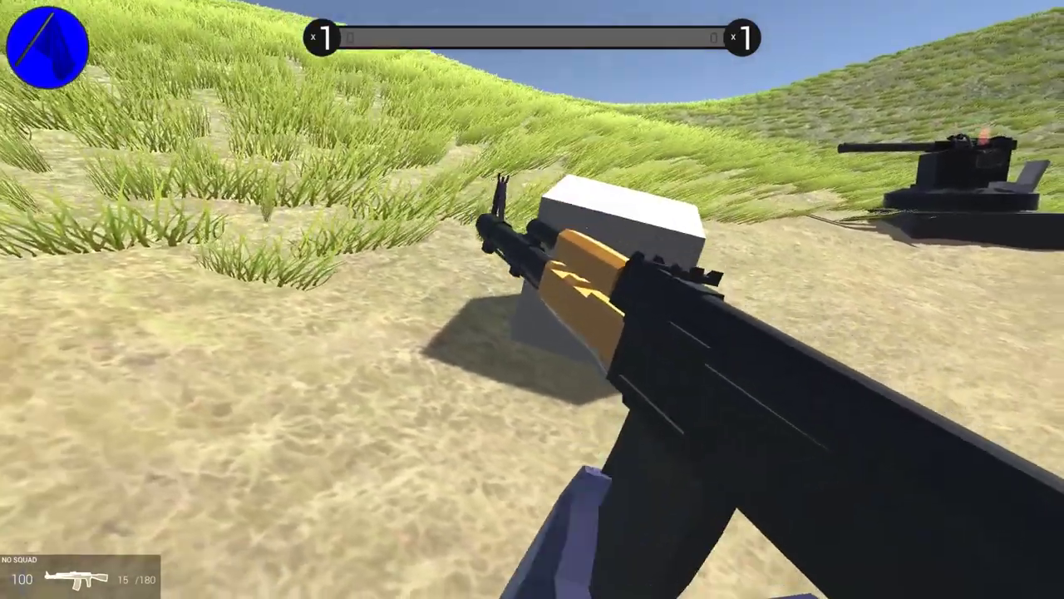
pyautogui.press('s')
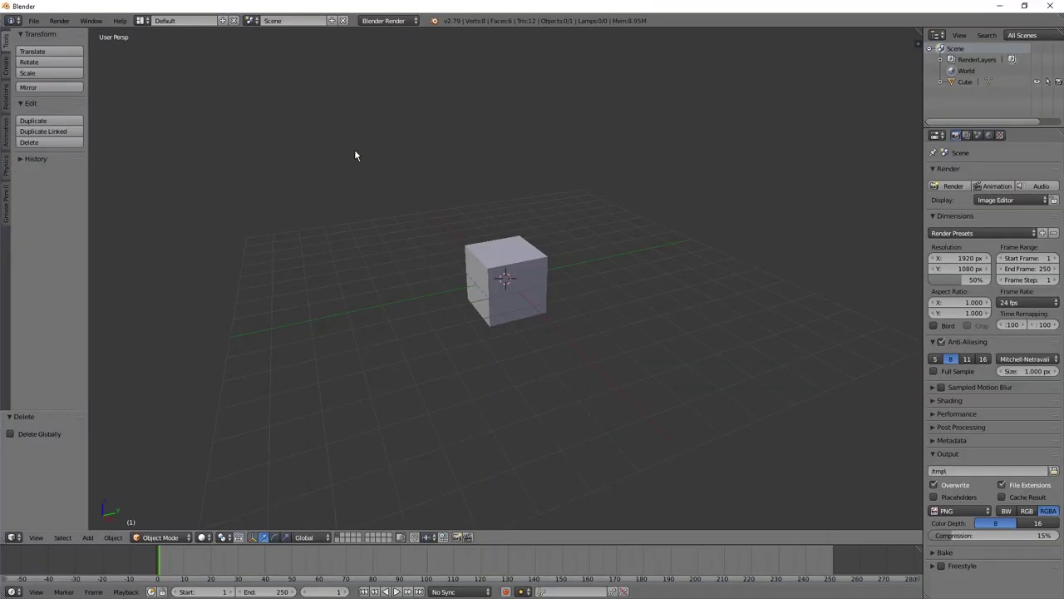
# Switch to Blender and enable the Object: Cell Fracture add-on in the user preferences
pyautogui.click(401, 197)
pyautogui.hotkey('alt', 'Tab')
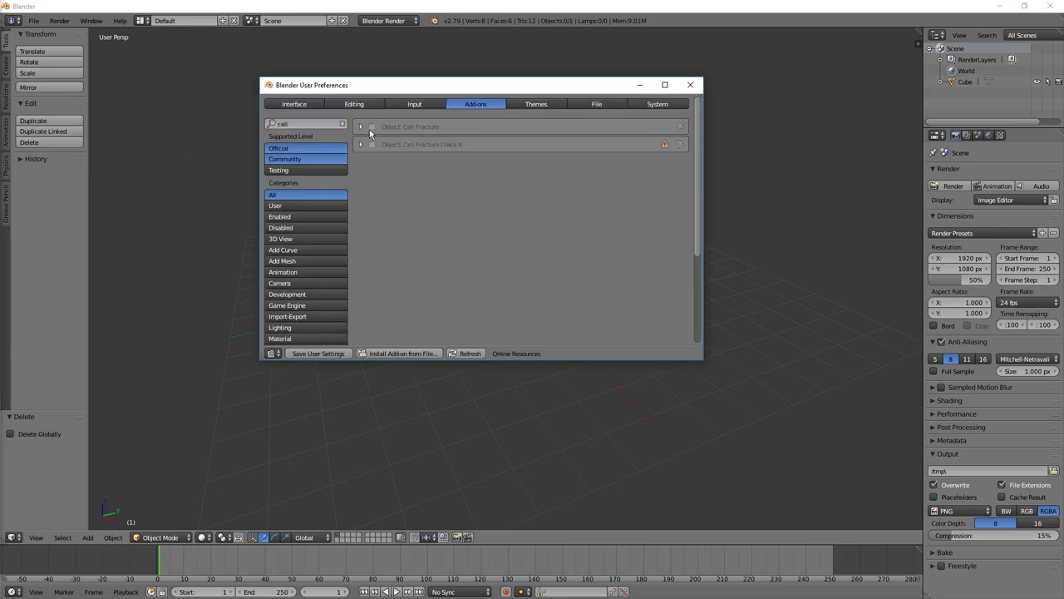
pyautogui.click(372, 127)
pyautogui.click(690, 84)
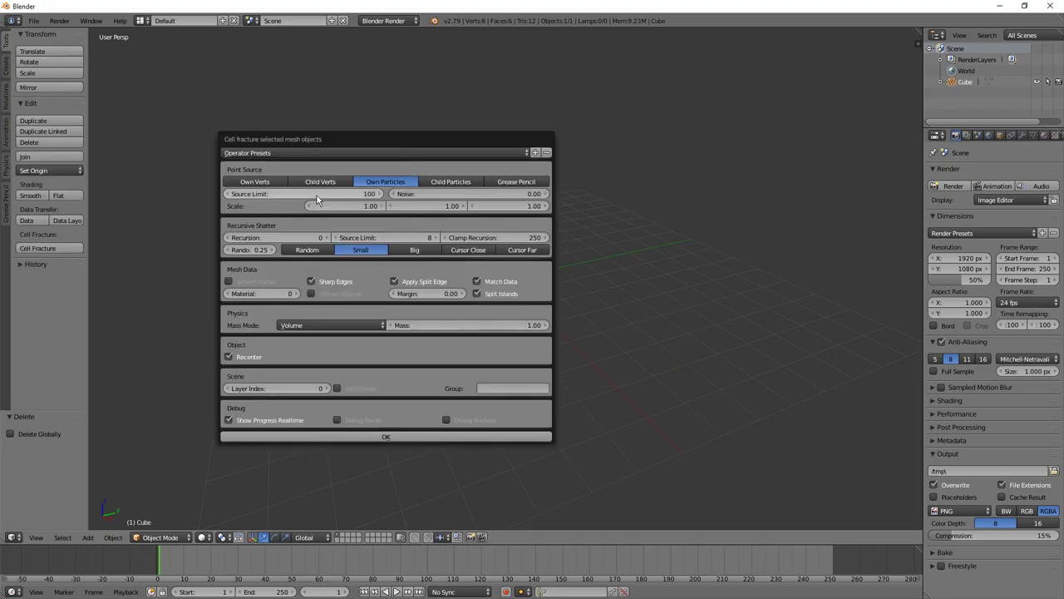
# Cell-fracture the cube with Own Verts as the point source and a source limit of 3
pyautogui.click(316, 195)
pyautogui.write('4')
pyautogui.press('Return')
pyautogui.click(317, 194)
pyautogui.write('3')
pyautogui.press('Return')
pyautogui.moveTo(285, 139); pyautogui.dragTo(635, 116)
pyautogui.click(616, 160)
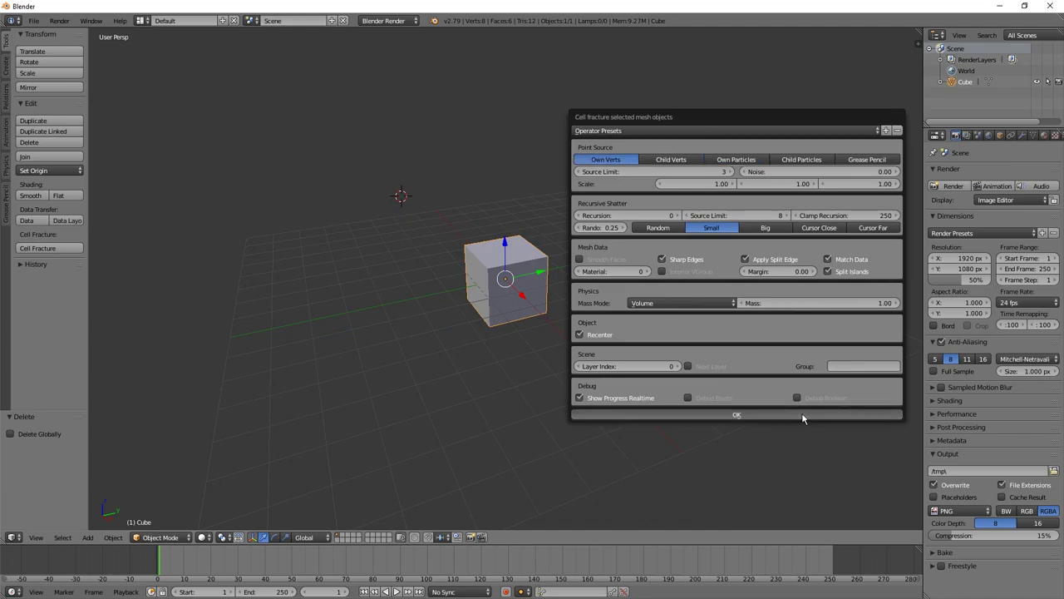
pyautogui.click(736, 416)
# Expand the scene's objects in the maximized Outliner and rename the original cube and its mesh to Block
pyautogui.hotkey('ctrl', 'space')
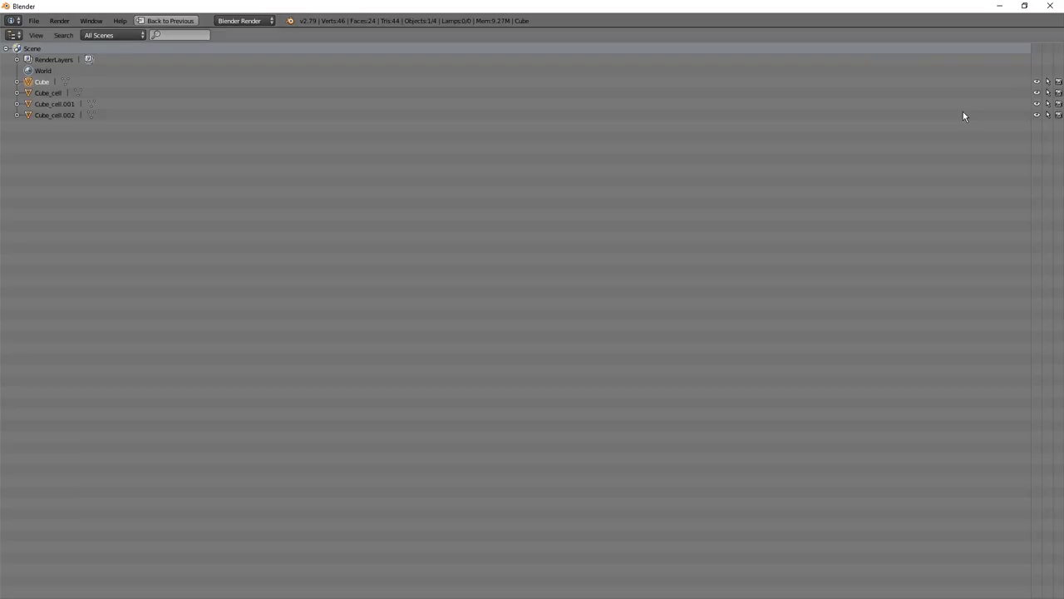
pyautogui.click(17, 114)
pyautogui.click(16, 104)
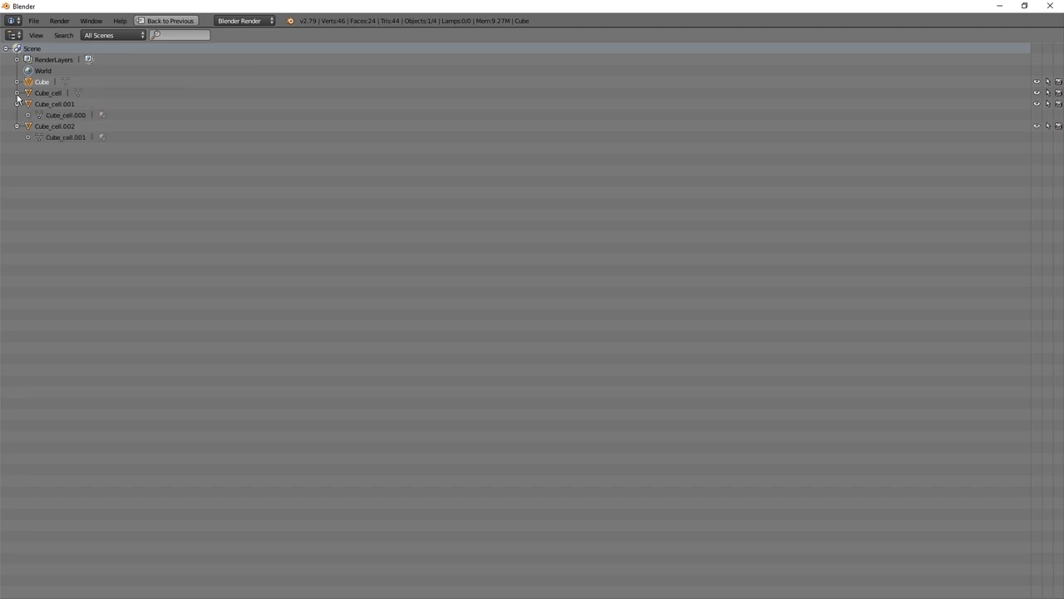
pyautogui.click(16, 92)
pyautogui.click(16, 81)
pyautogui.doubleClick(41, 81)
pyautogui.write('Block')
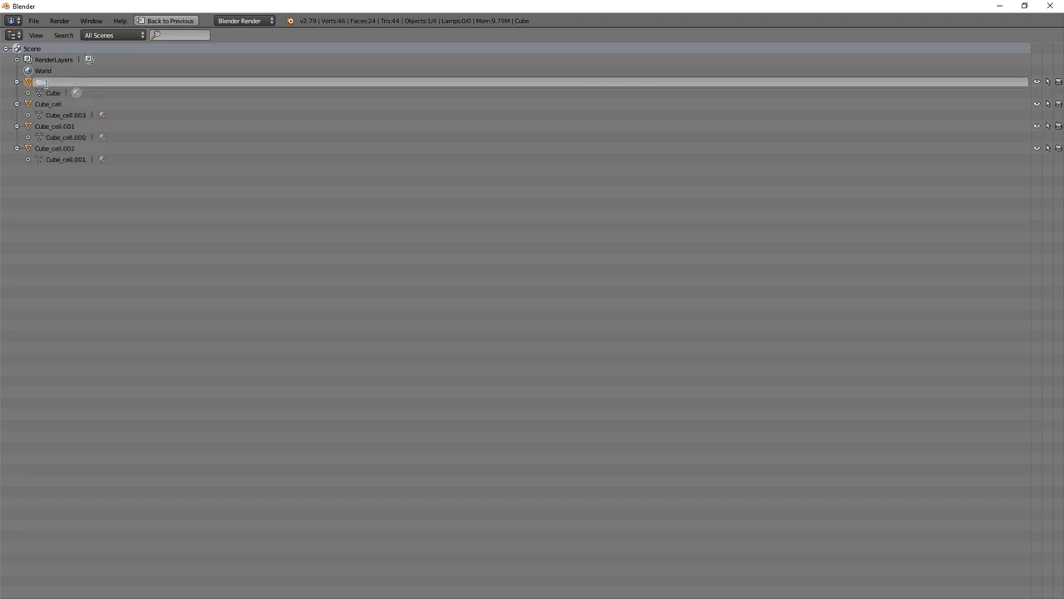
pyautogui.press('Return')
pyautogui.click(28, 93)
pyautogui.doubleClick(53, 92)
pyautogui.write('Block')
pyautogui.press('Return')
# Rename the first two fractured cells and their meshes to Block_Piece1 and Block_Piece2
pyautogui.doubleClick(60, 115)
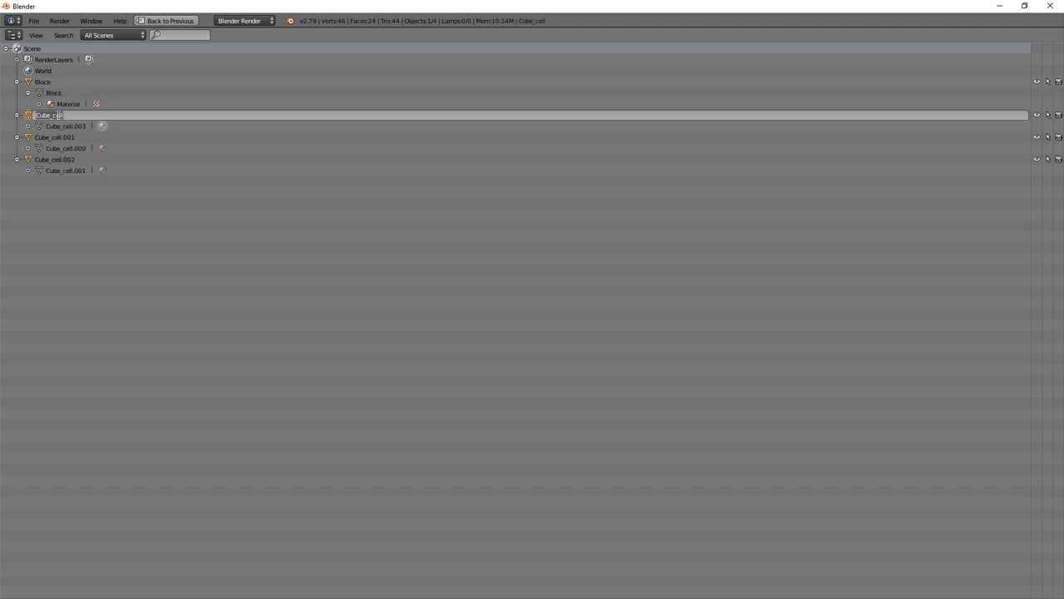
pyautogui.write('Block_Piece1')
pyautogui.press('Return')
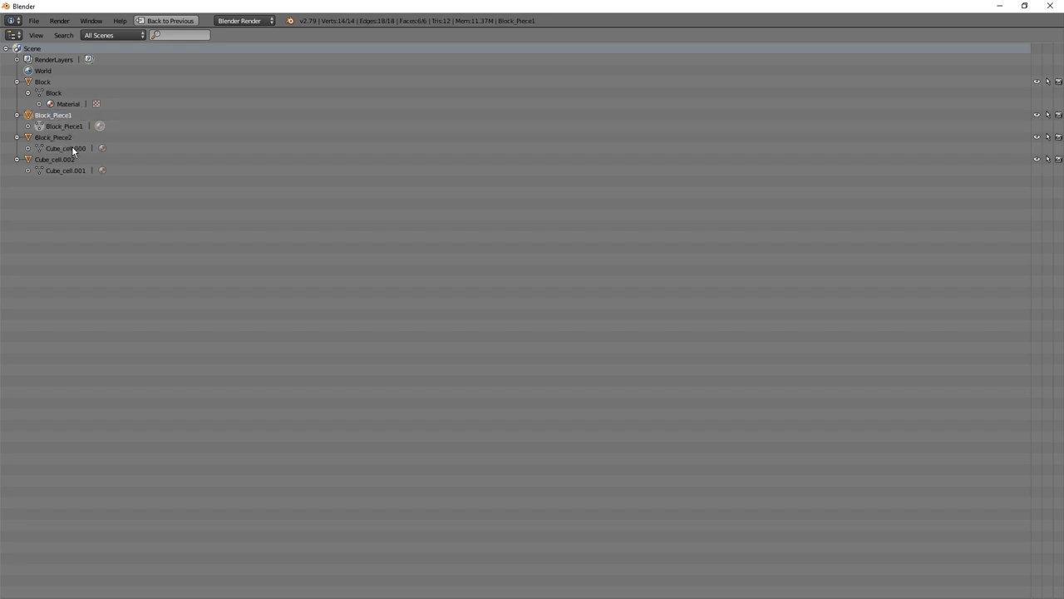
pyautogui.doubleClick(72, 148)
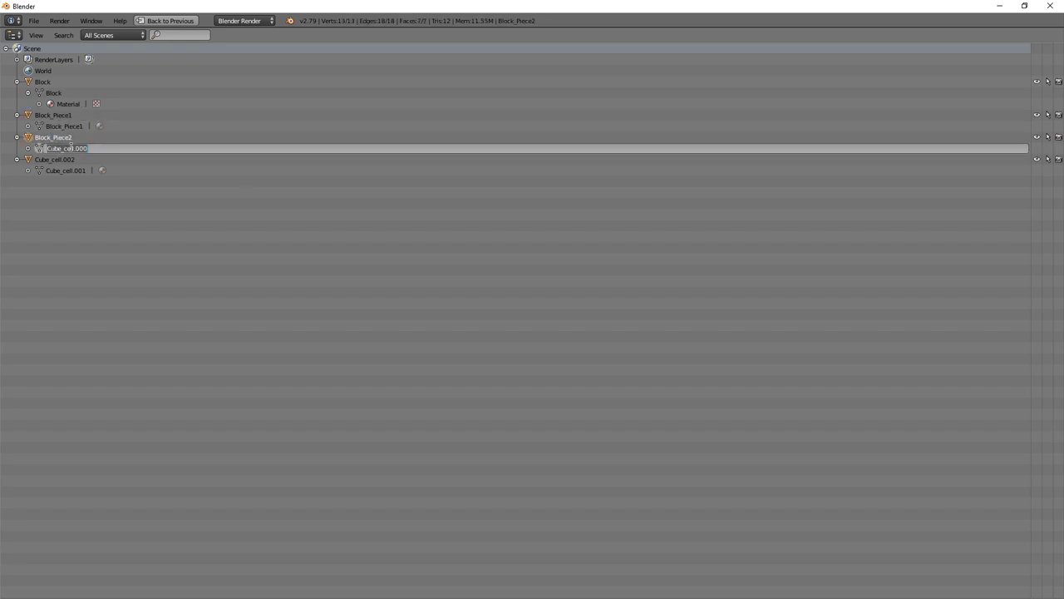
pyautogui.write('Block_Piece')
pyautogui.write('2')
pyautogui.press('Return')
# Rename the third fractured cell and its mesh to Block_Piece3
pyautogui.doubleClick(63, 158)
pyautogui.write('Block_Piece')
pyautogui.write('3')
pyautogui.press('Return')
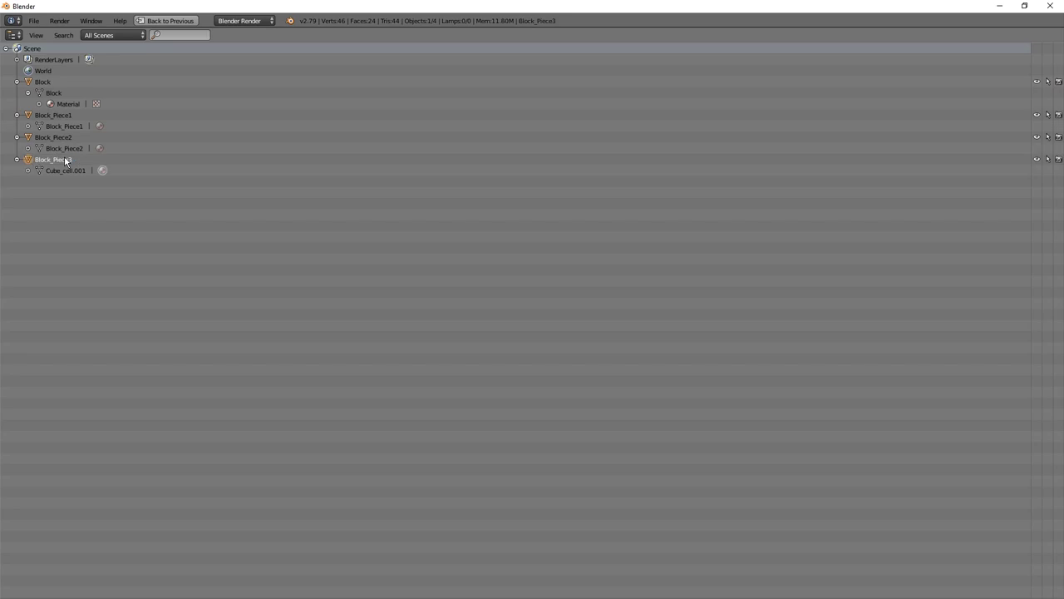
pyautogui.doubleClick(52, 170)
pyautogui.write('Block_Piece')
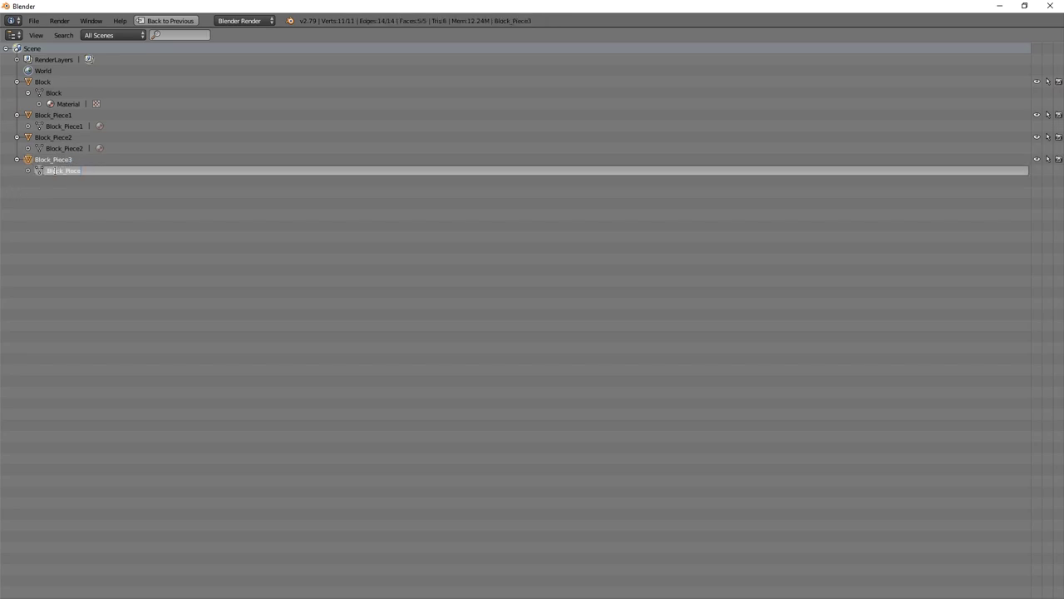
pyautogui.write('3')
pyautogui.press('Return')
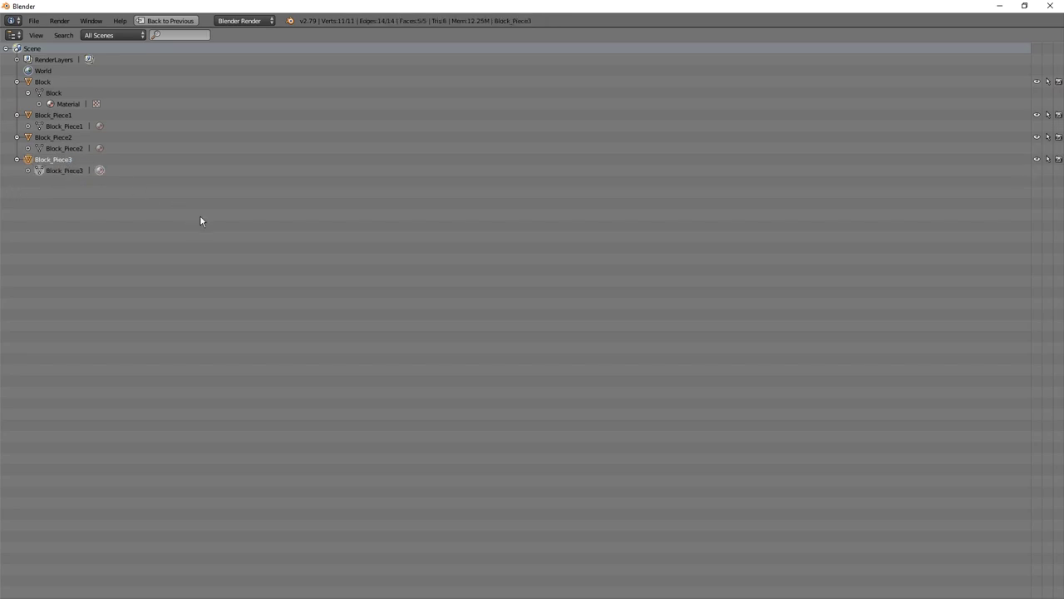
# Save the Blender file as Destructo in the Unity project's Assets\Models folder
pyautogui.hotkey('ctrl', 'Up')
pyautogui.hotkey('ctrl', 's')
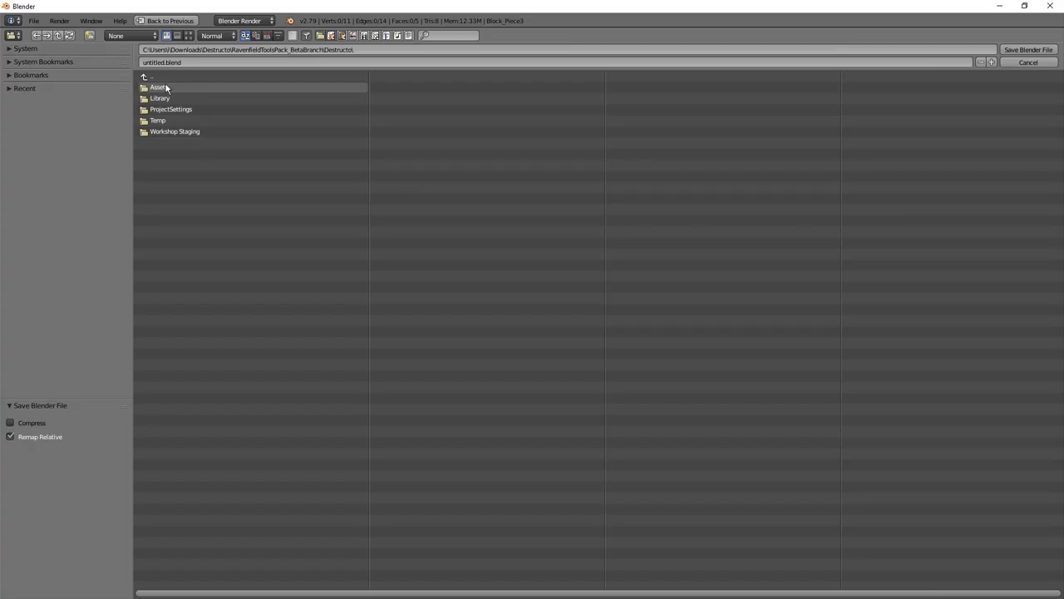
pyautogui.click(166, 88)
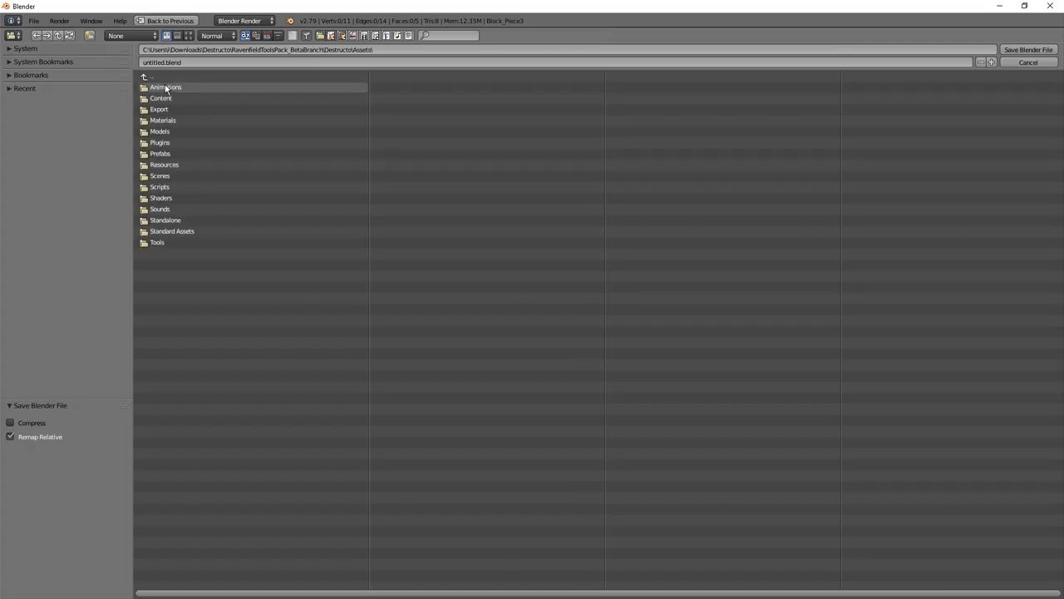
pyautogui.click(178, 131)
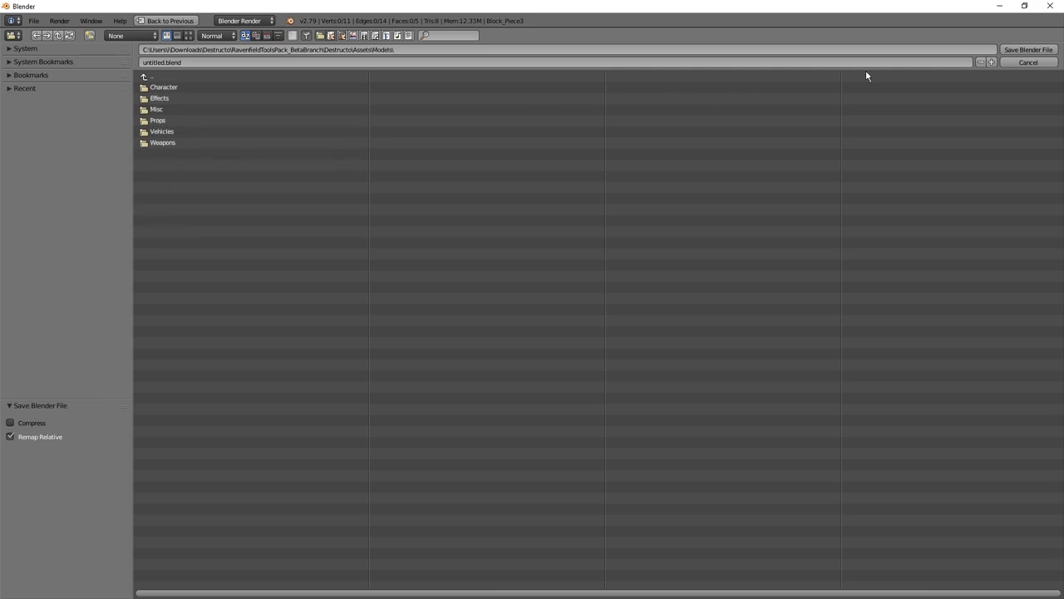
pyautogui.click(383, 62)
pyautogui.write('Des')
pyautogui.write('tru')
pyautogui.press('Return')
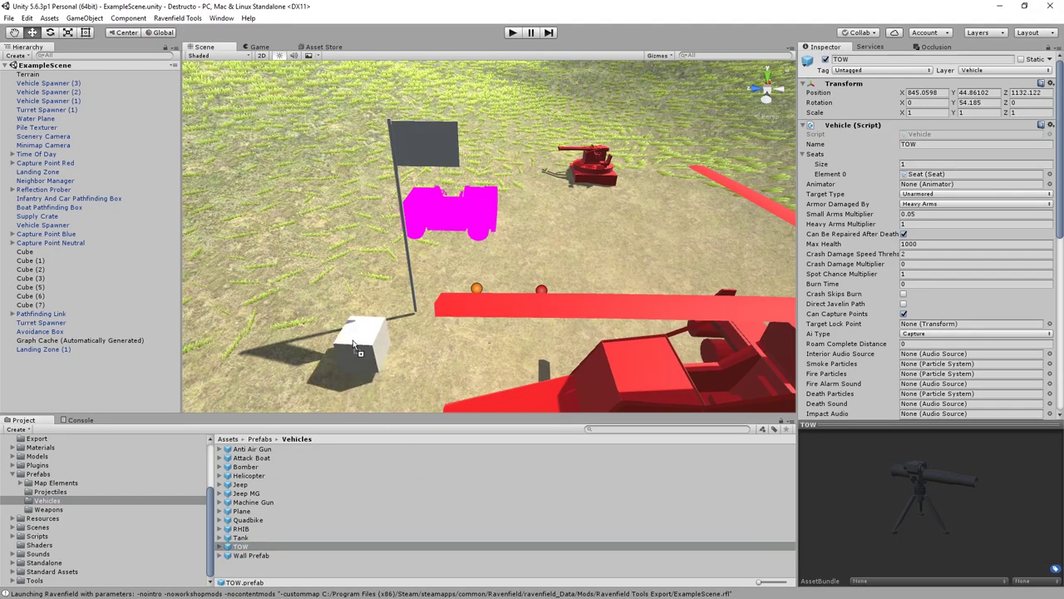
# Switch to Unity, place a Wall Prefab instance in the scene, and expand the Destructo model in the Models folder
pyautogui.moveTo(349, 351); pyautogui.dragTo(294, 262)
pyautogui.moveTo(420, 254); pyautogui.dragTo(490, 274, button='right')
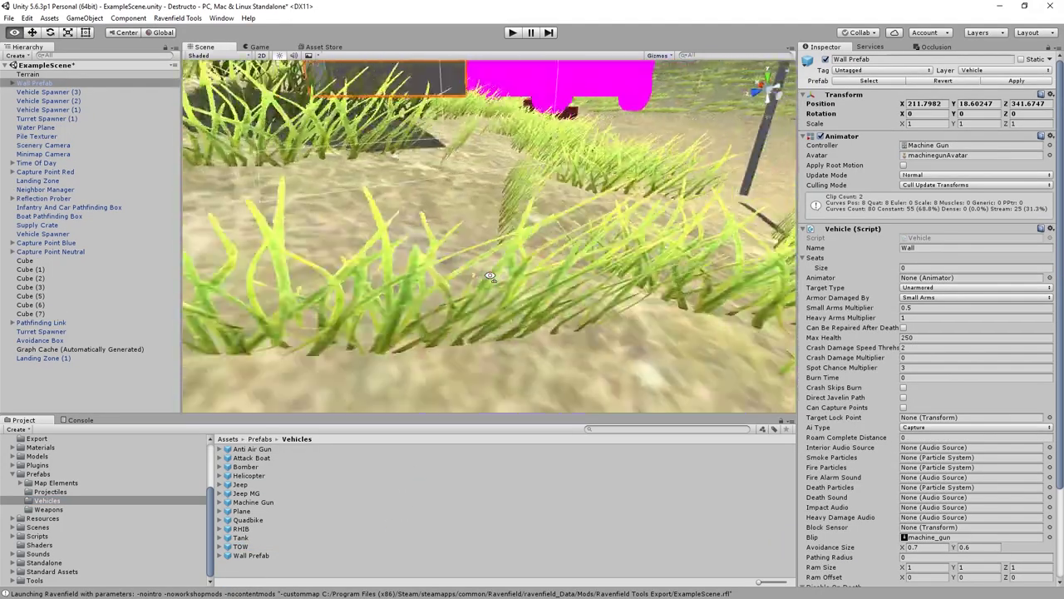
pyautogui.click(248, 514)
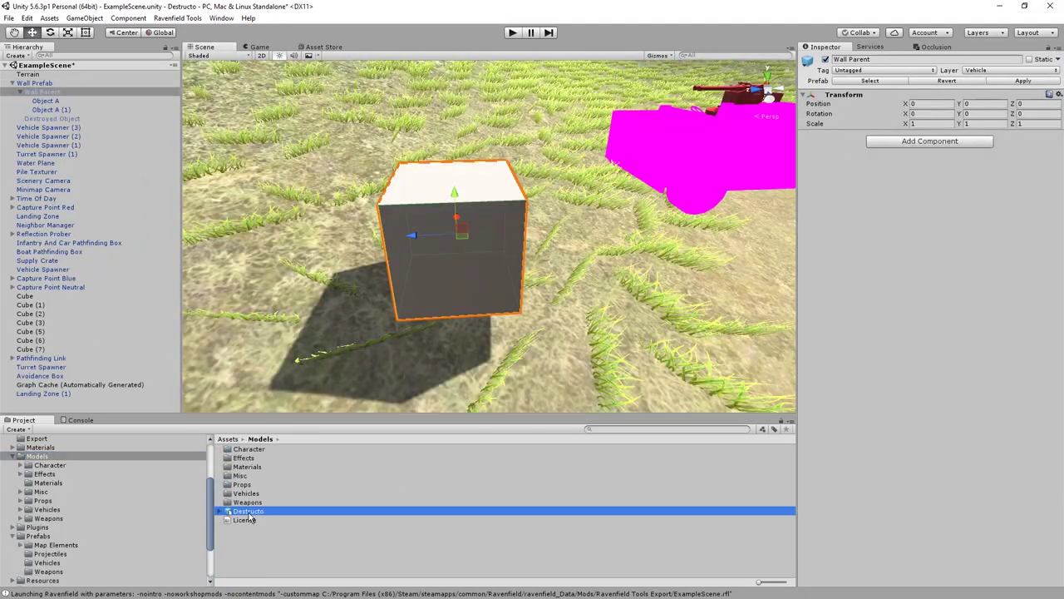
pyautogui.click(221, 512)
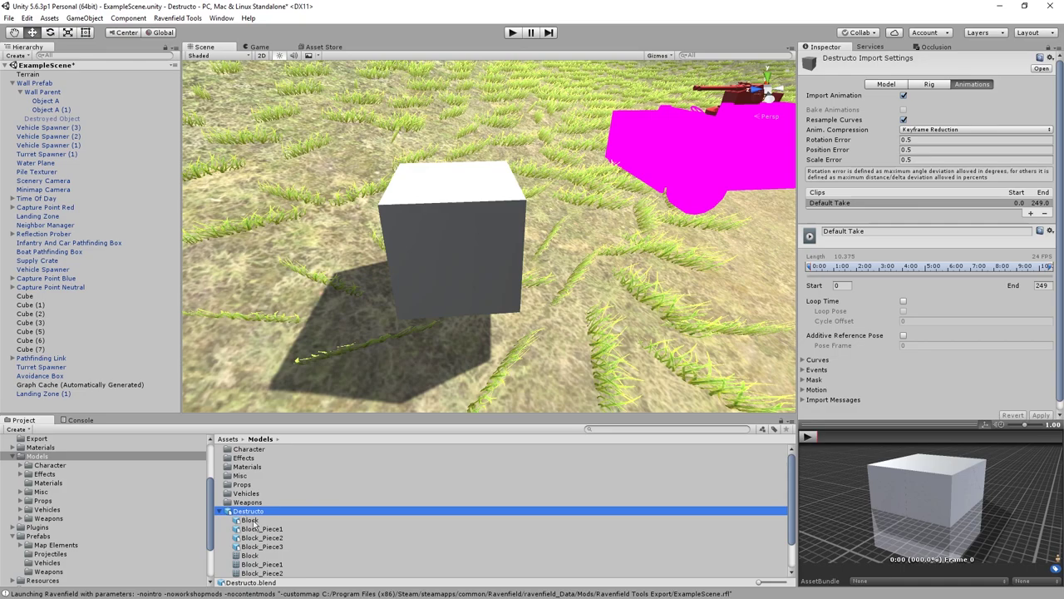
pyautogui.click(249, 520)
pyautogui.moveTo(249, 520); pyautogui.dragTo(510, 200)
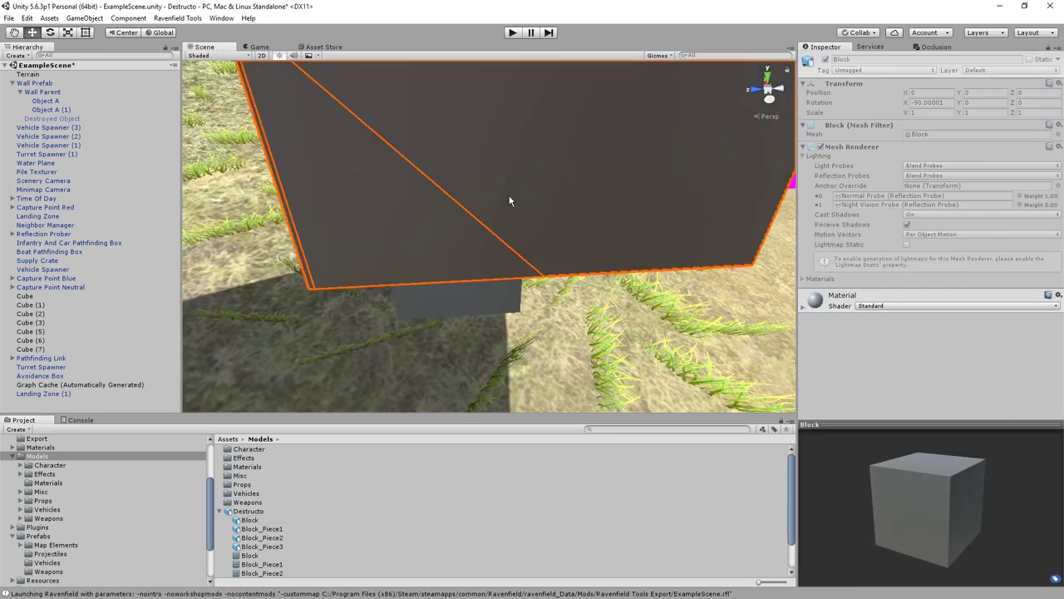
pyautogui.scroll(-6, 509, 200)
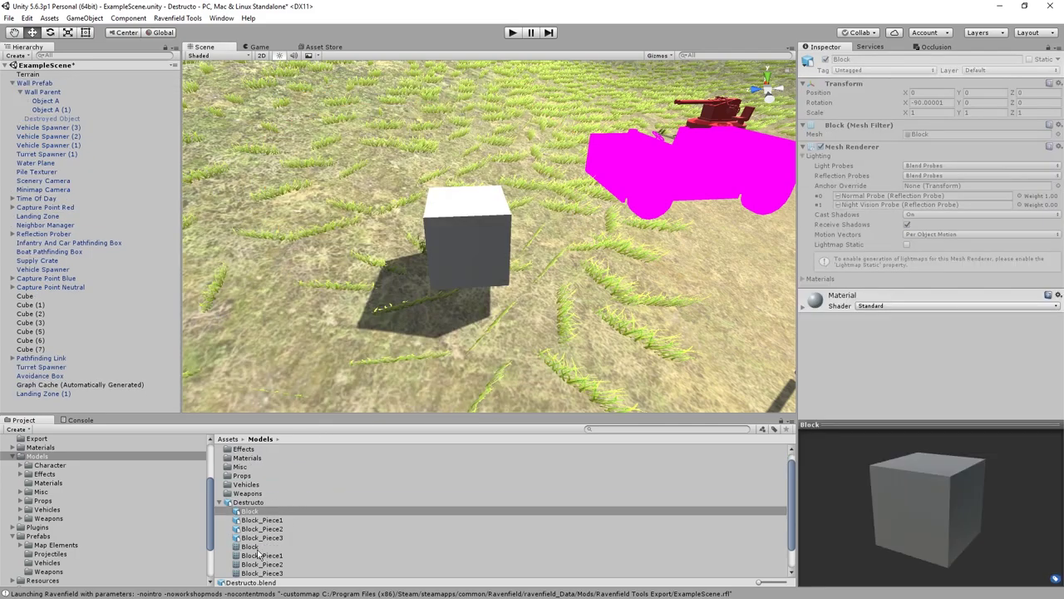
pyautogui.moveTo(258, 553); pyautogui.dragTo(463, 251)
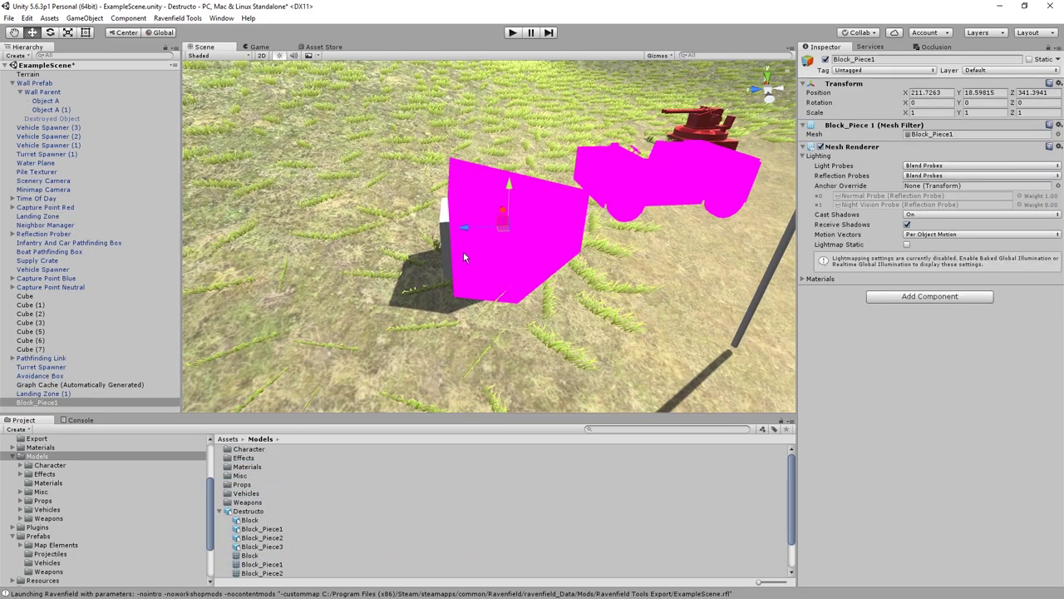
pyautogui.hotkey('ctrl', 'z')
pyautogui.scroll(-1, 261, 545)
pyautogui.click(271, 550)
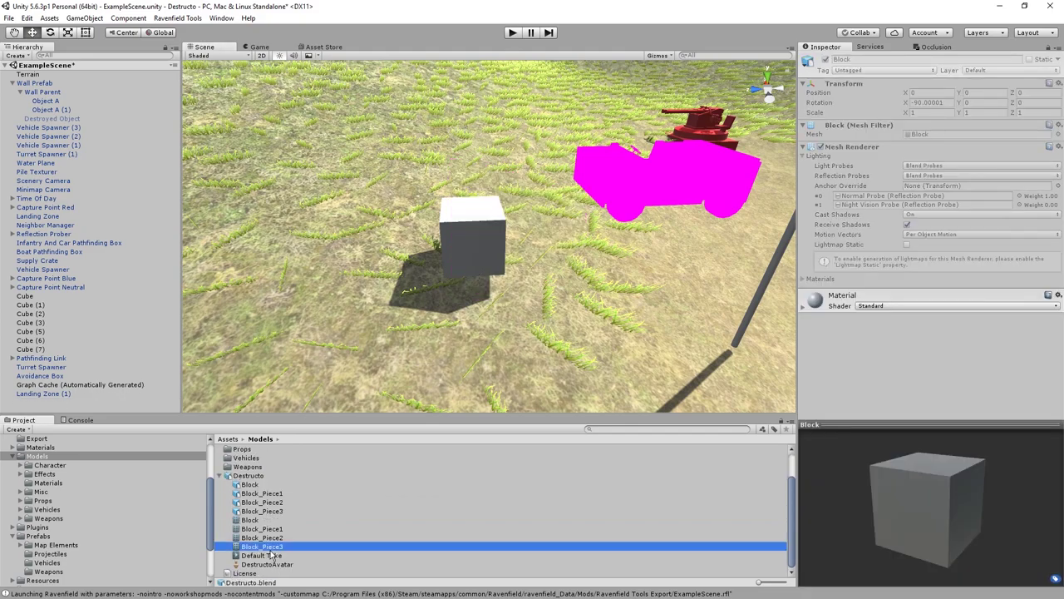
pyautogui.moveTo(270, 551); pyautogui.dragTo(533, 236)
pyautogui.hotkey('ctrl', 'z')
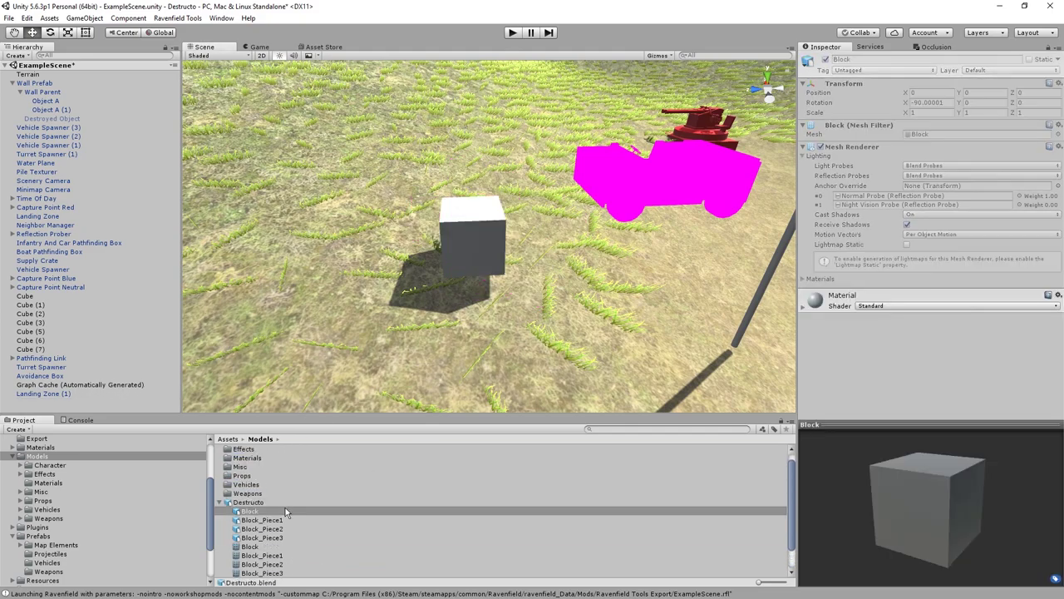
# Add the Block, Block_Piece1, Block_Piece2 and Block_Piece3 meshes to the scene and parent them under Wall Parent
pyautogui.scroll(-2, 290, 506)
pyautogui.click(272, 538)
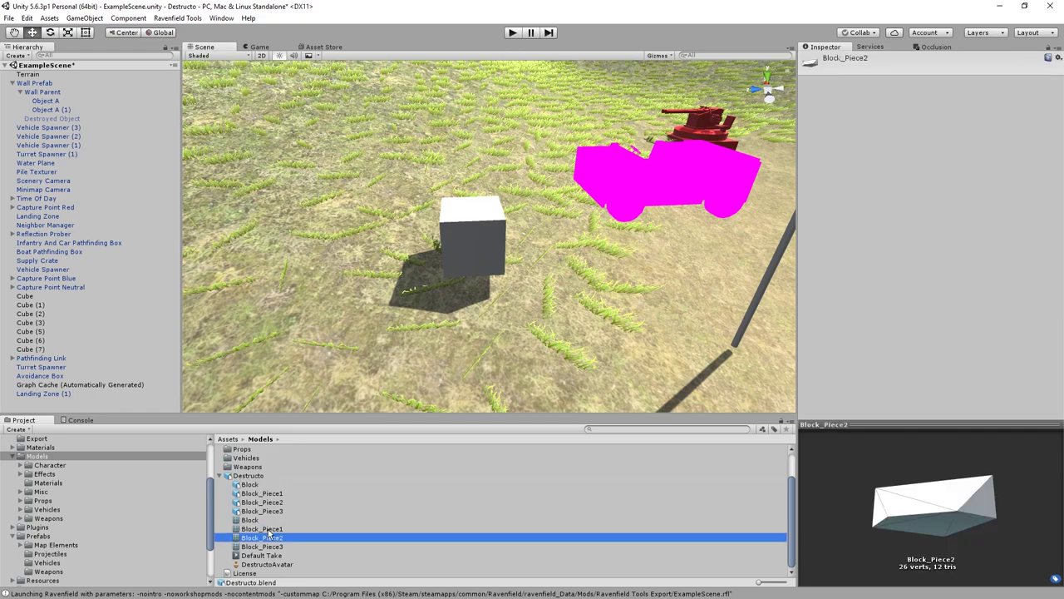
pyautogui.click(253, 519)
pyautogui.keyDown('shift'); pyautogui.click(251, 545); pyautogui.keyUp('shift')
pyautogui.moveTo(250, 536); pyautogui.dragTo(482, 252)
pyautogui.moveTo(38, 388); pyautogui.dragTo(58, 94)
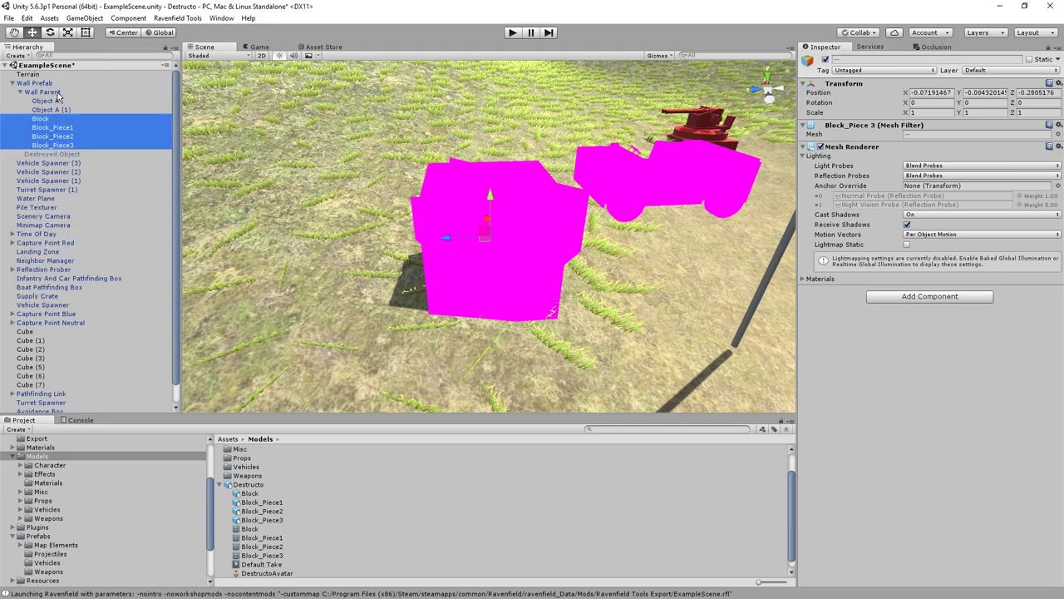
# Delete Object A and Object A (1) from Wall Parent, accepting the break of the prefab instance
pyautogui.click(59, 102)
pyautogui.keyDown('shift'); pyautogui.click(62, 111); pyautogui.keyUp('shift')
pyautogui.press('Delete')
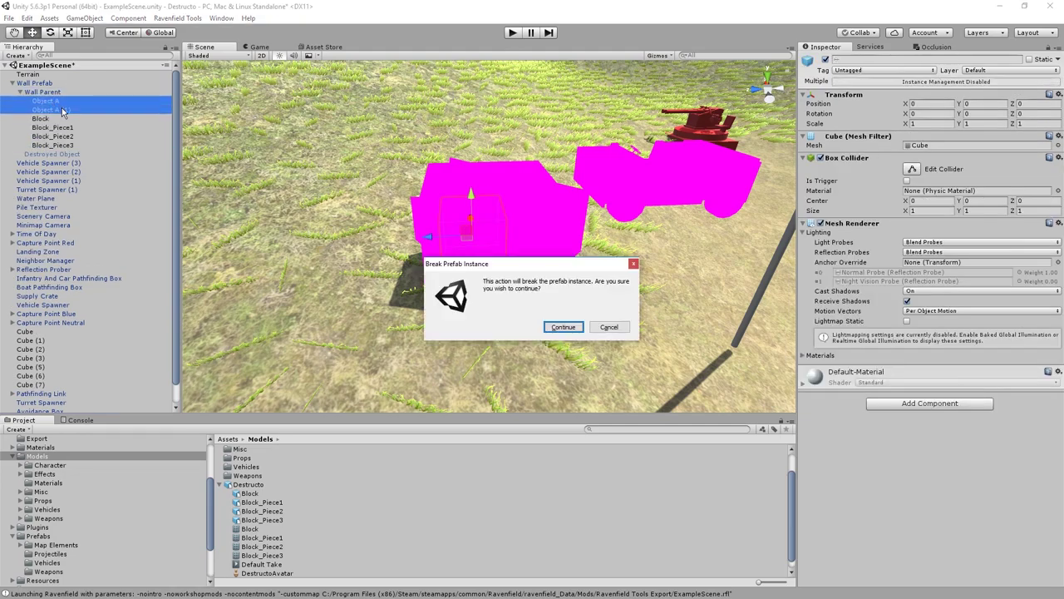
pyautogui.click(565, 328)
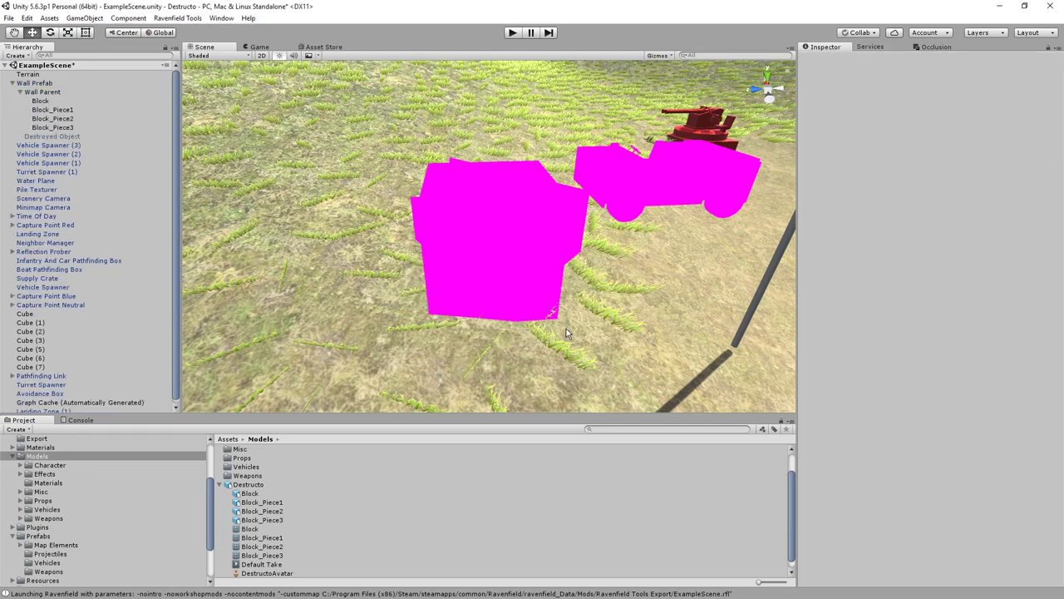
# Set the position of Block under Wall Parent to 0, 0, 0
pyautogui.click(56, 101)
pyautogui.click(926, 93)
pyautogui.write('0')
pyautogui.press('Tab')
pyautogui.write('0')
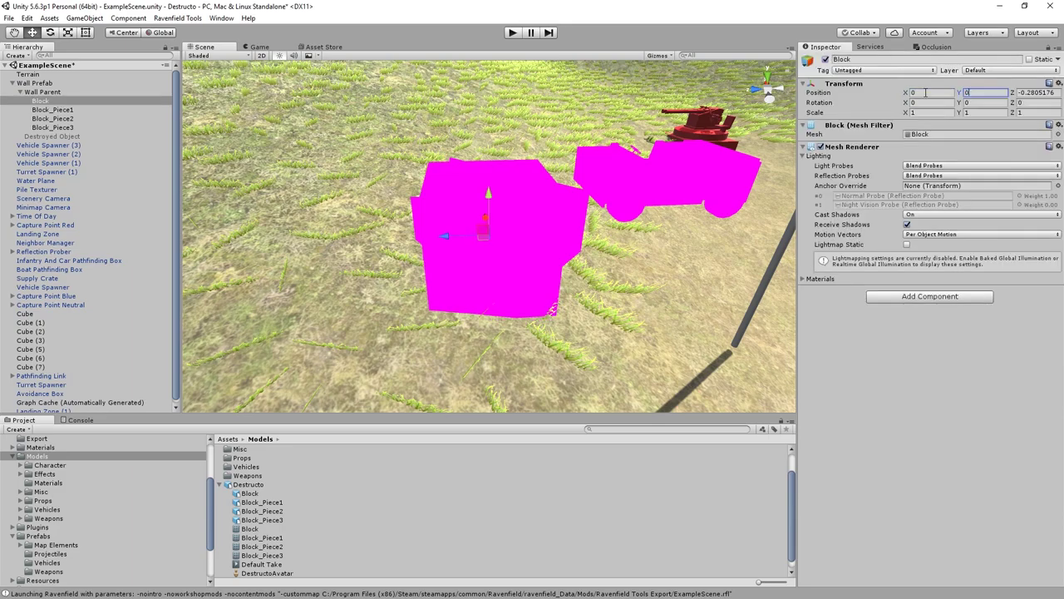
pyautogui.press('Tab')
pyautogui.write('0')
# Set the position of Block_Piece3 under Wall Parent to 0, 0, 0
pyautogui.click(56, 127)
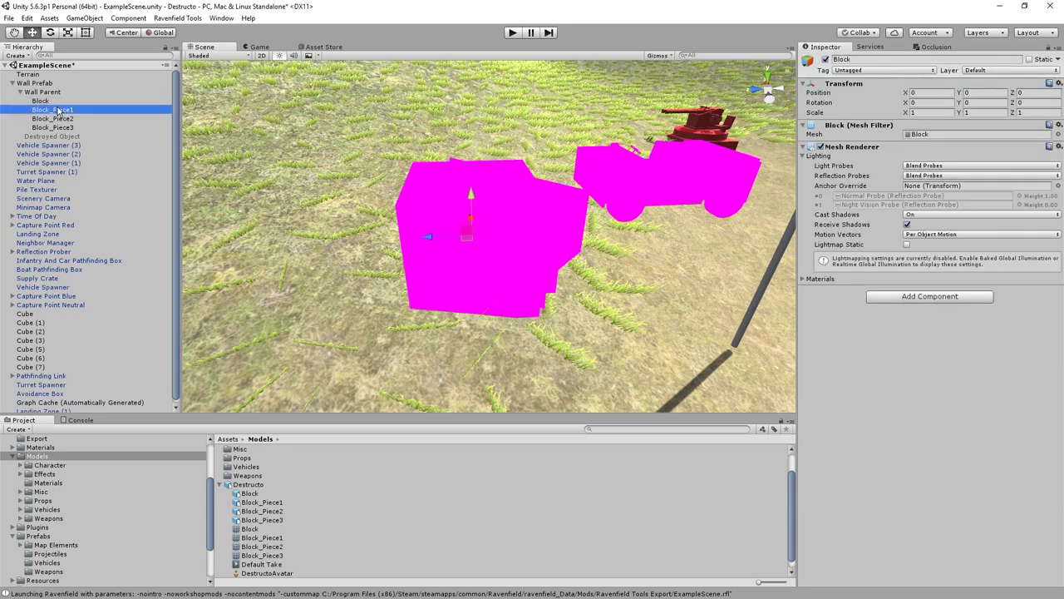
pyautogui.click(936, 92)
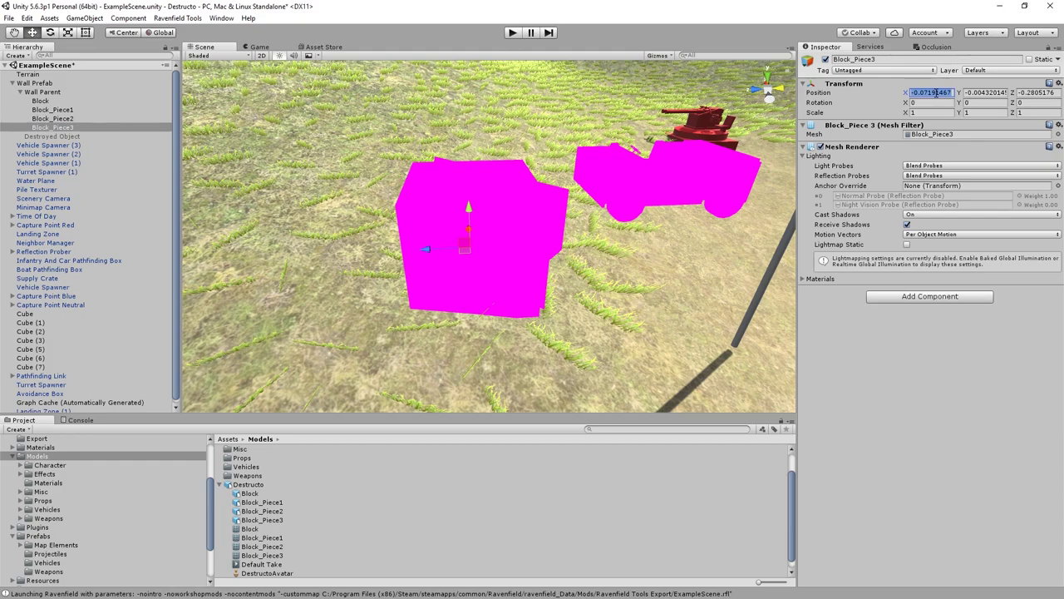
pyautogui.write('0')
pyautogui.press('Tab')
pyautogui.write('0')
pyautogui.press('Tab')
pyautogui.write('0')
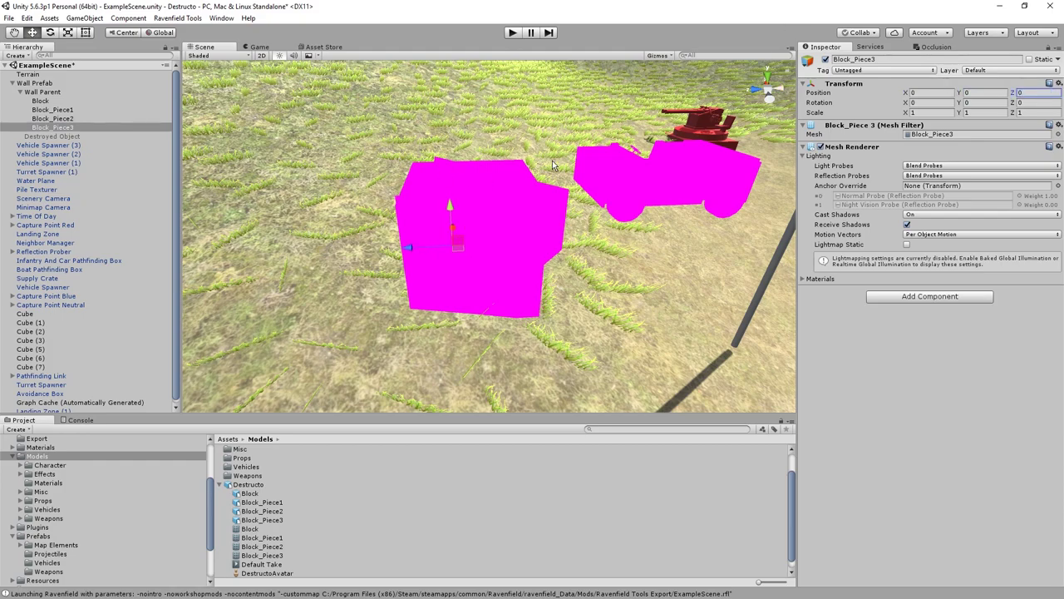
pyautogui.moveTo(553, 165); pyautogui.dragTo(481, 261, button='right')
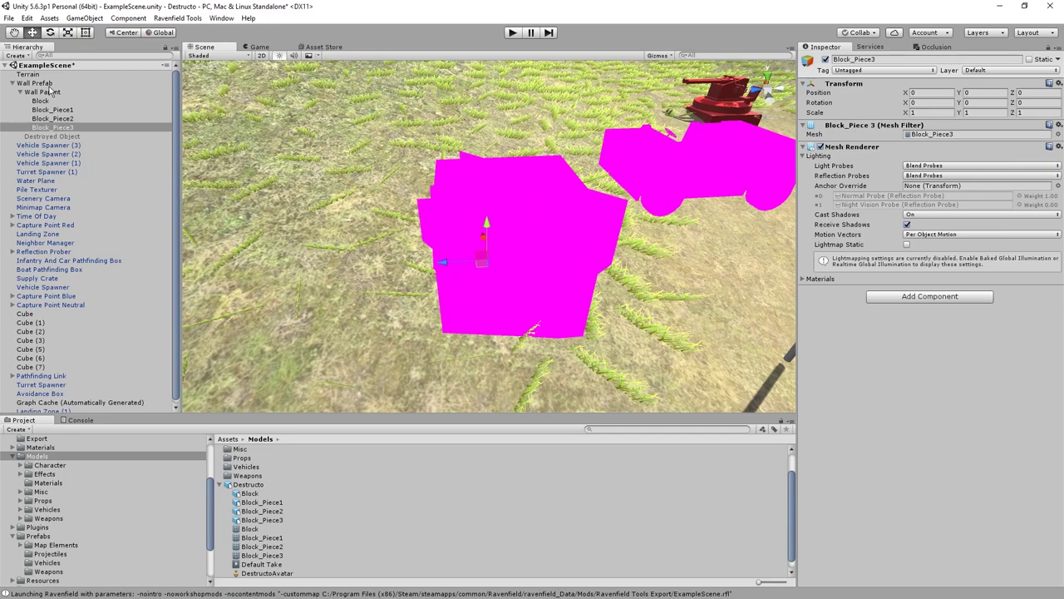
# Move Block_Piece1, Block_Piece2 and Block_Piece3 under Destroyed Object in the Wall Prefab hierarchy
pyautogui.click(55, 135)
pyautogui.click(52, 110)
pyautogui.keyDown('shift'); pyautogui.click(54, 126); pyautogui.keyUp('shift')
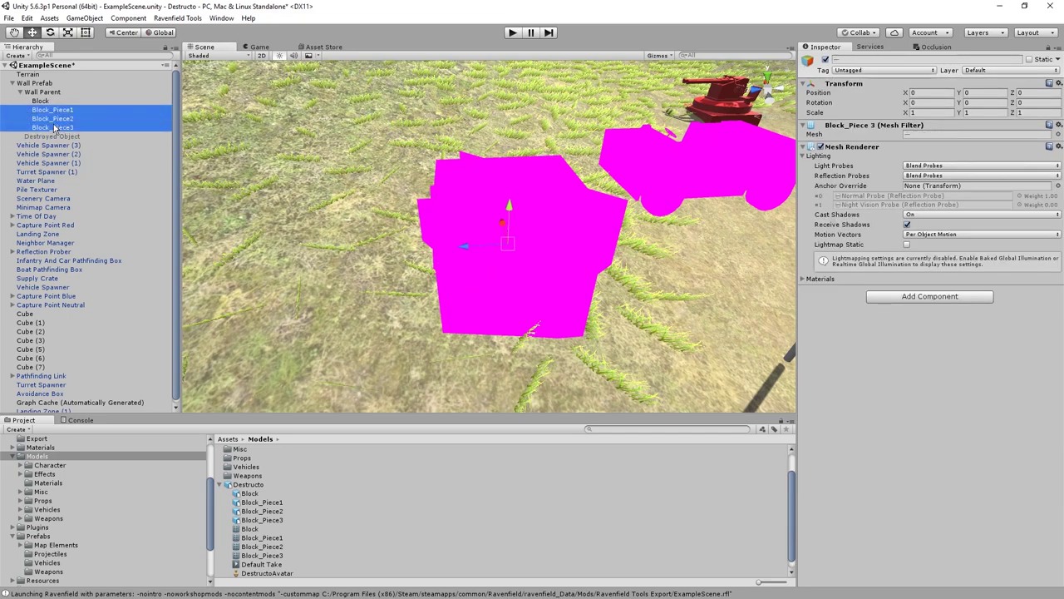
pyautogui.moveTo(55, 128)
pyautogui.mouseDown()
pyautogui.moveTo(99, 138)
pyautogui.moveTo(66, 139)
pyautogui.mouseUp()
# Remove the Box Collider, Mesh Renderer, Mesh Filter and Rigidbody components from Destroyed Object
pyautogui.click(52, 109)
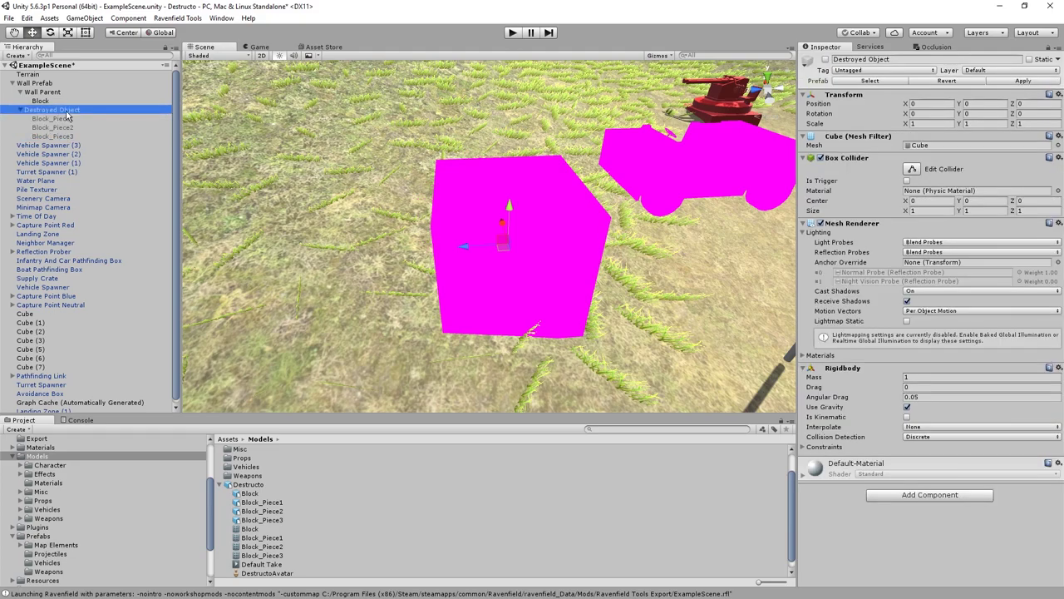
pyautogui.click(47, 118)
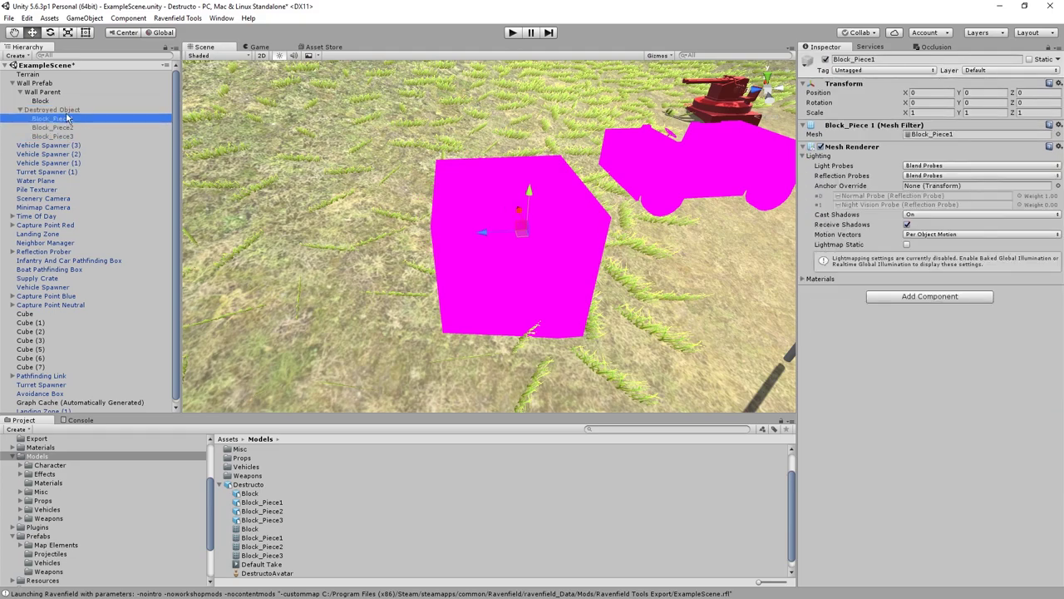
pyautogui.click(66, 112)
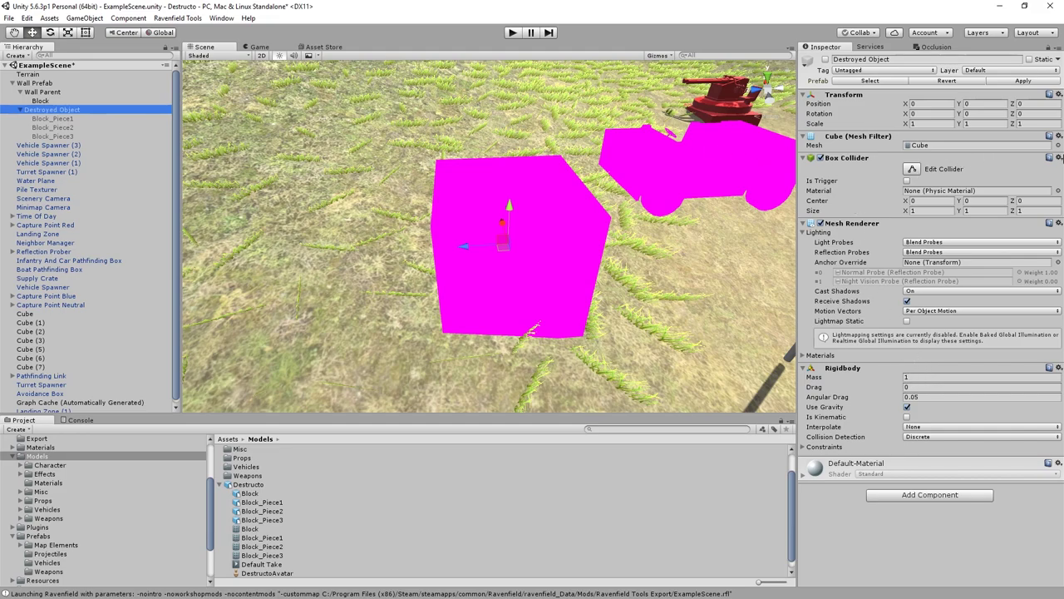
pyautogui.click(1059, 158)
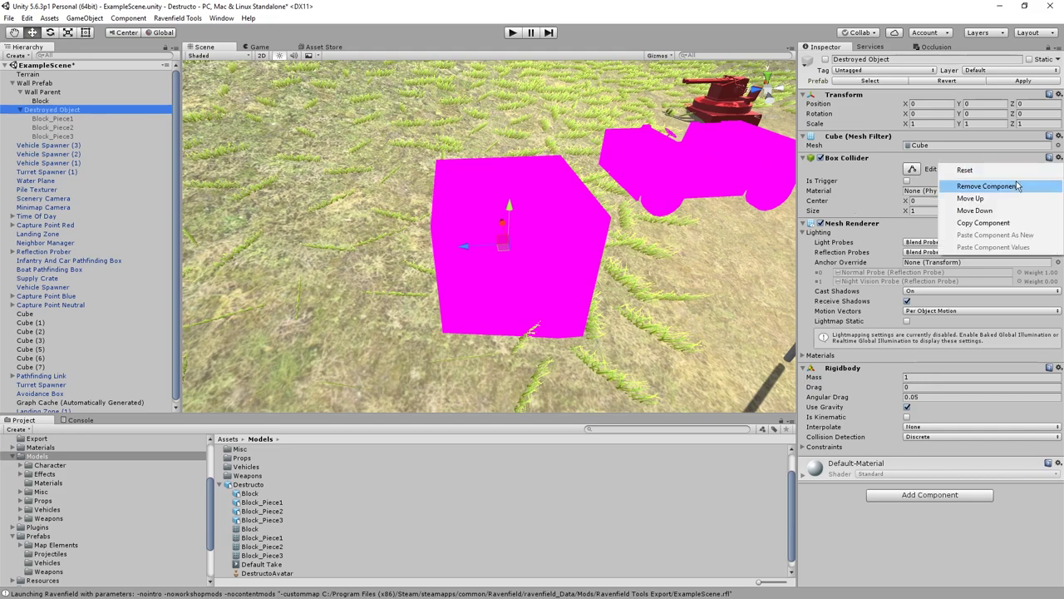
pyautogui.click(1016, 186)
pyautogui.click(1058, 158)
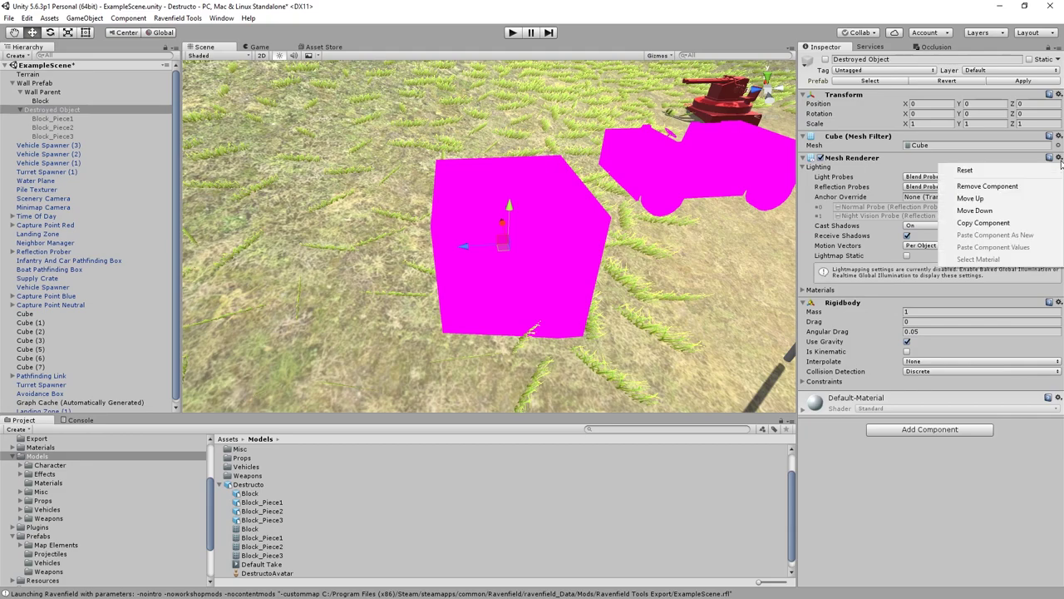
pyautogui.click(1016, 186)
pyautogui.click(1059, 138)
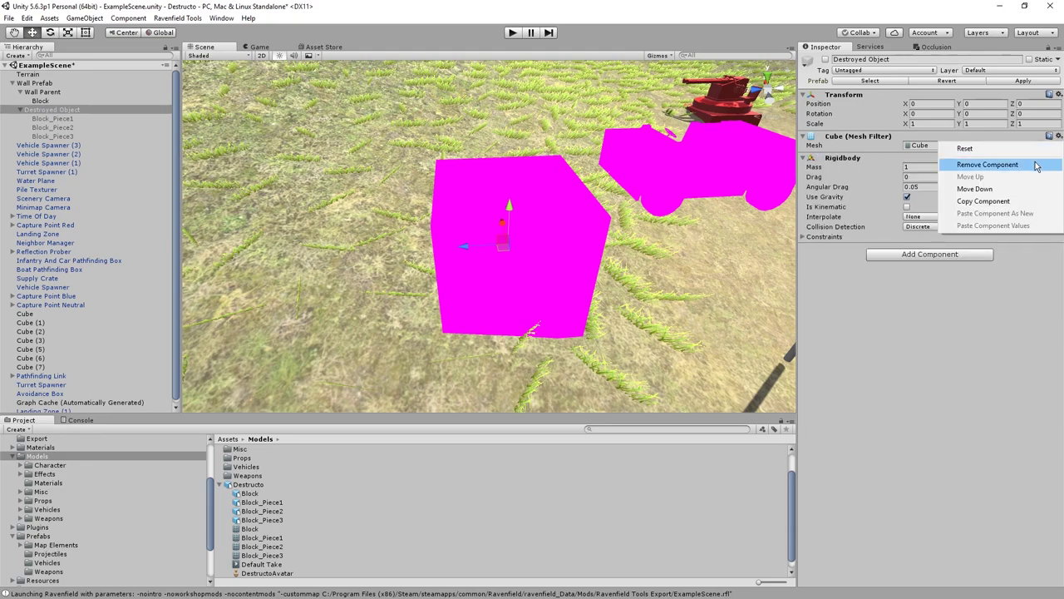
pyautogui.click(1039, 164)
pyautogui.click(1059, 137)
pyautogui.click(1040, 163)
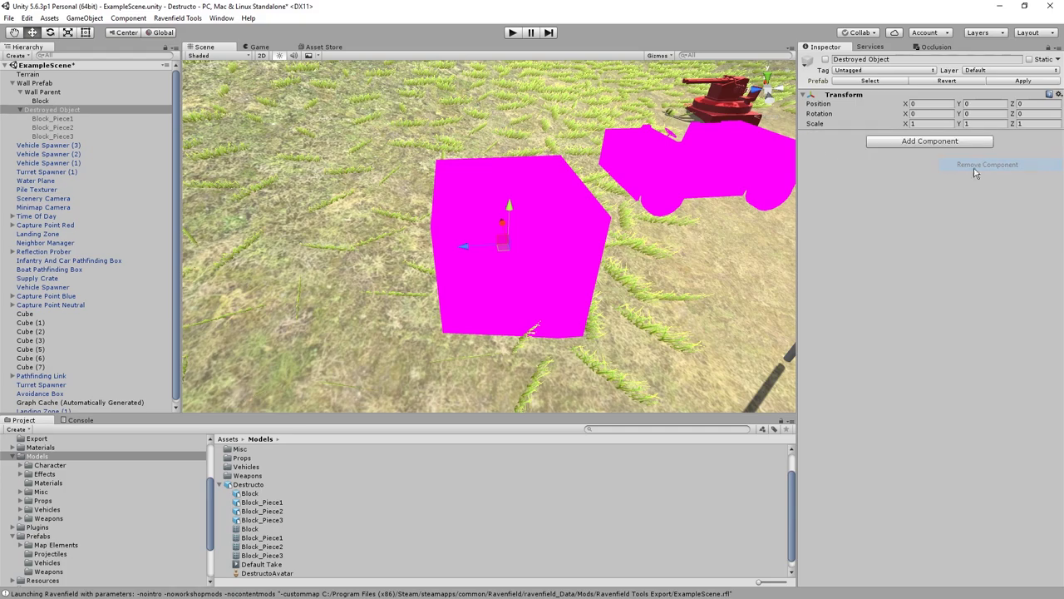
# Add a Box Collider and a Rigidbody to Block_Piece1 under Destroyed Object
pyautogui.click(53, 118)
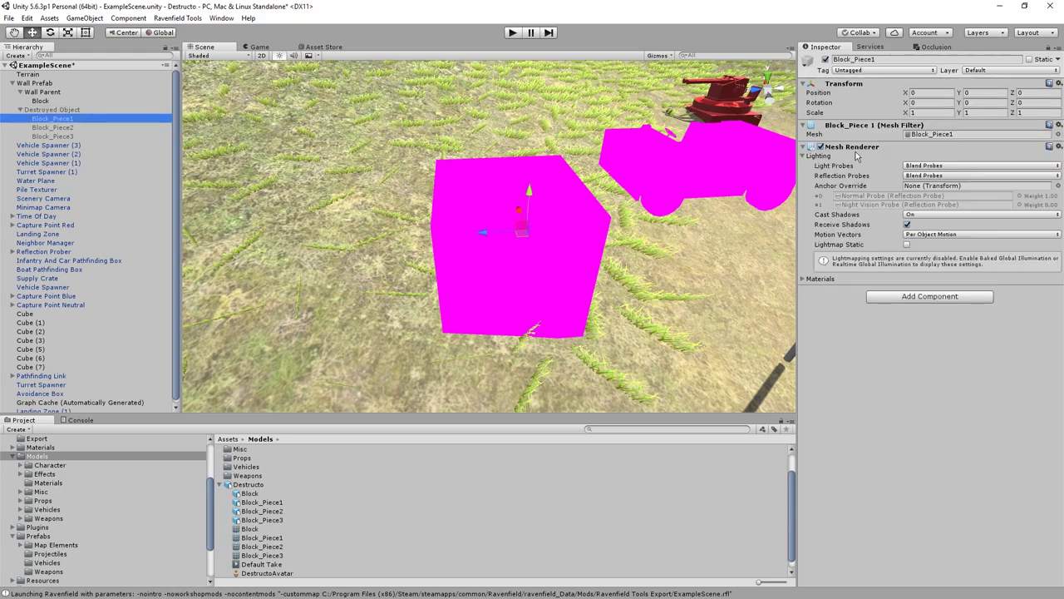
pyautogui.click(914, 297)
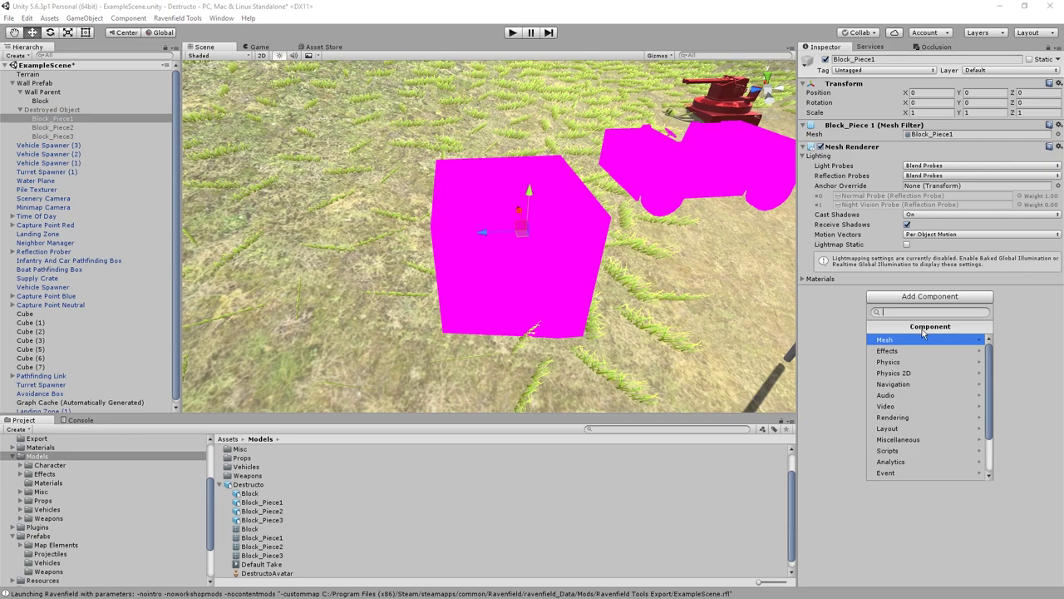
pyautogui.write('box')
pyautogui.press('Return')
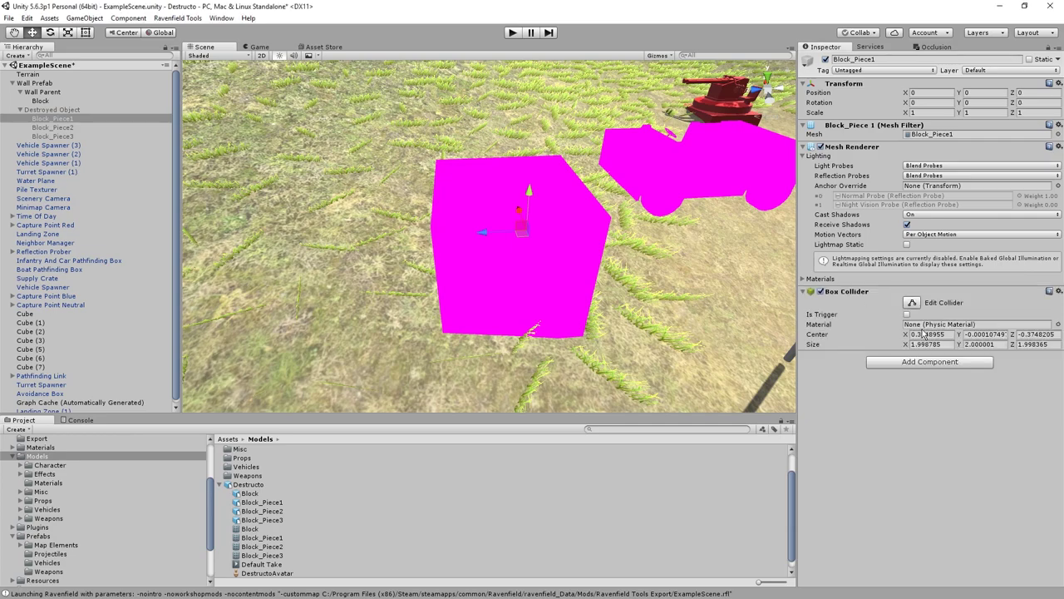
pyautogui.click(926, 365)
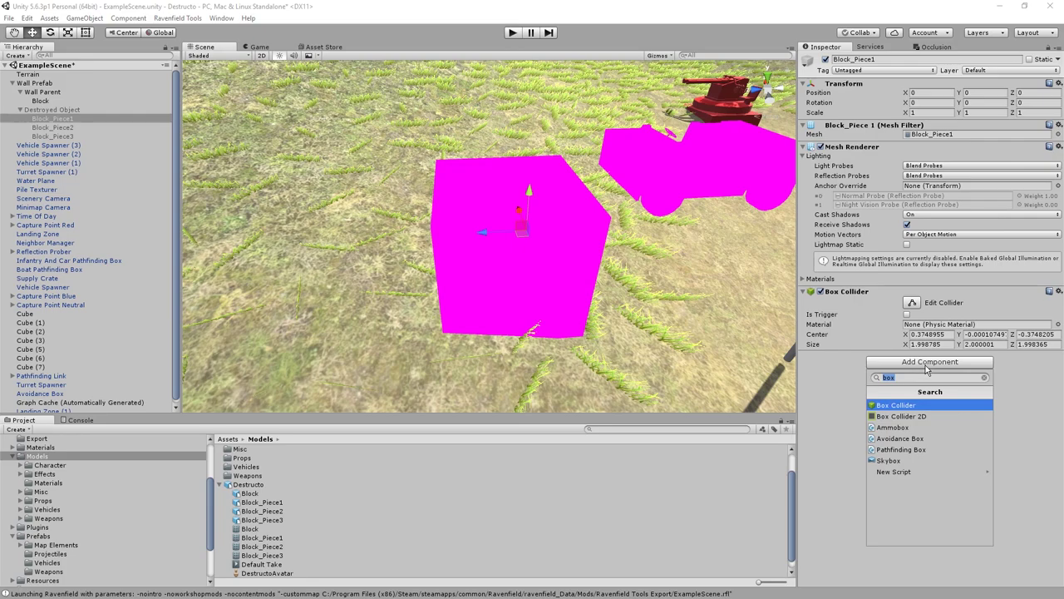
pyautogui.write('rigi')
pyautogui.press('Return')
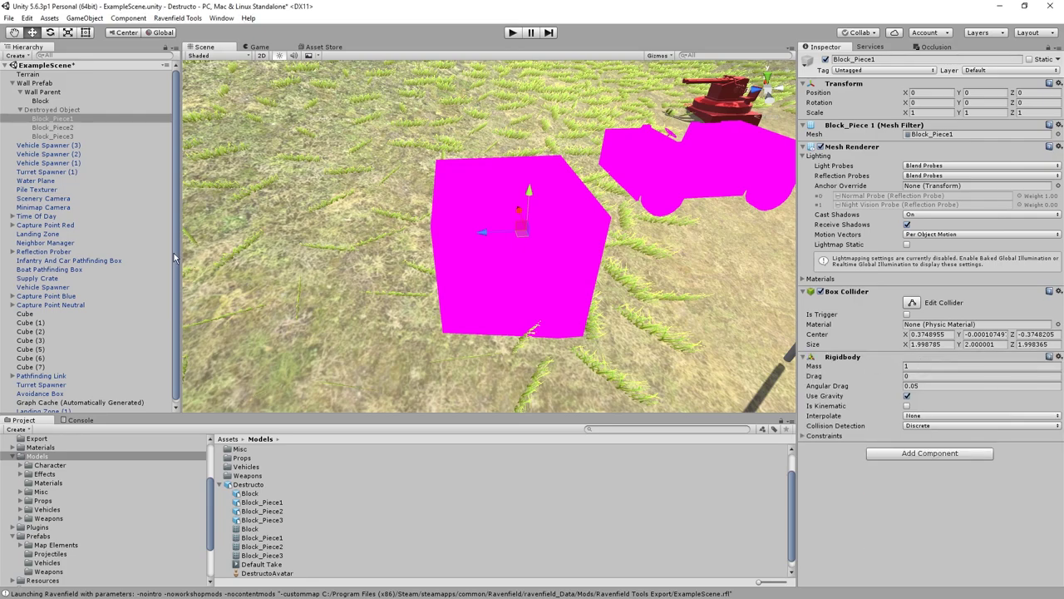
# Add a Box Collider to Block_Piece2 under Destroyed Object
pyautogui.click(64, 128)
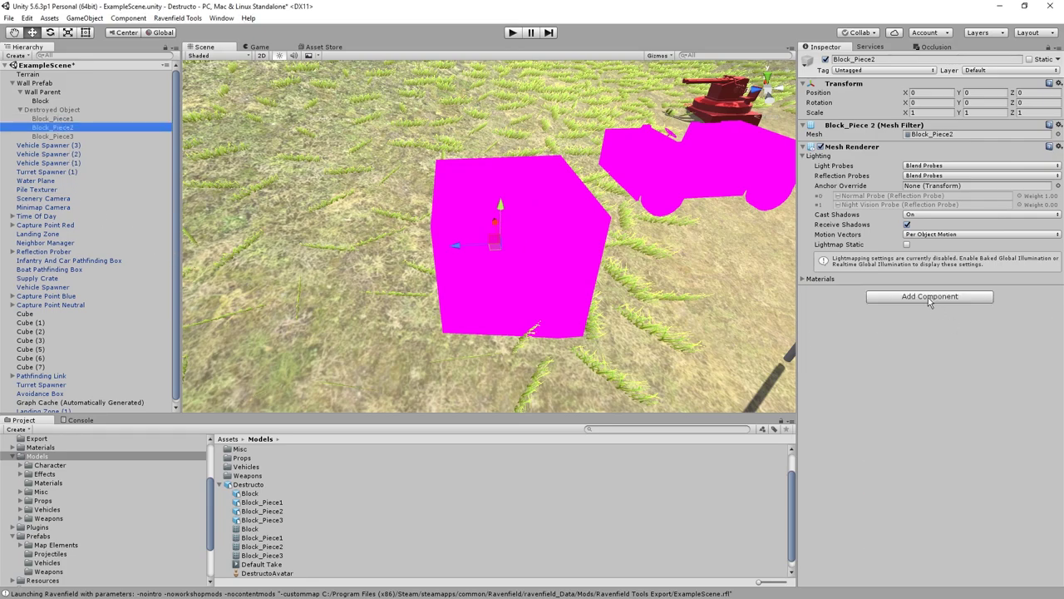
pyautogui.click(929, 298)
pyautogui.write('box')
pyautogui.press('Return')
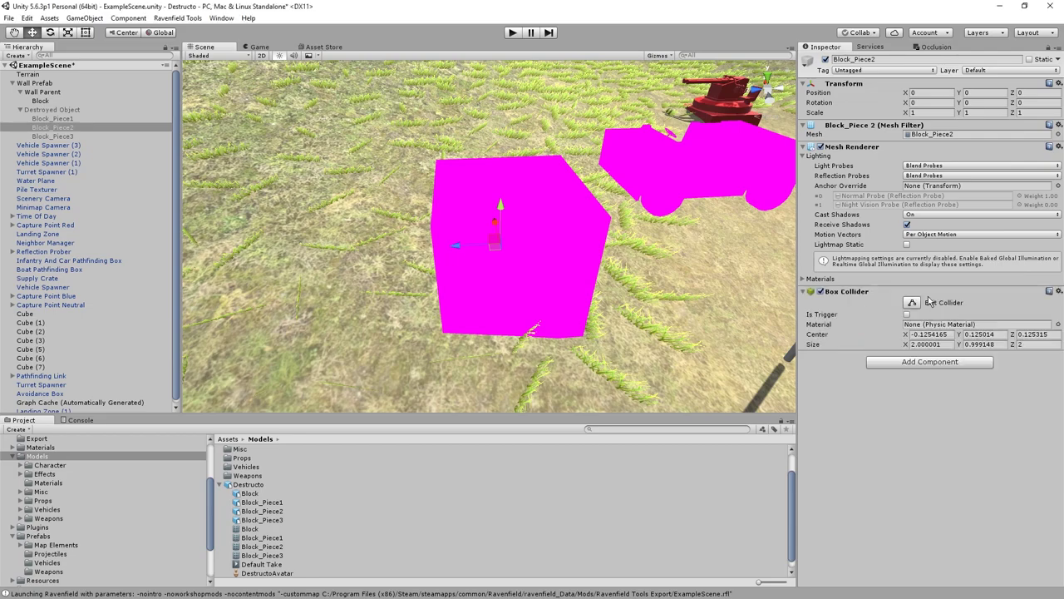
# Add a Box Collider and a Rigidbody to Block_Piece3 under Destroyed Object
pyautogui.click(52, 137)
pyautogui.click(894, 296)
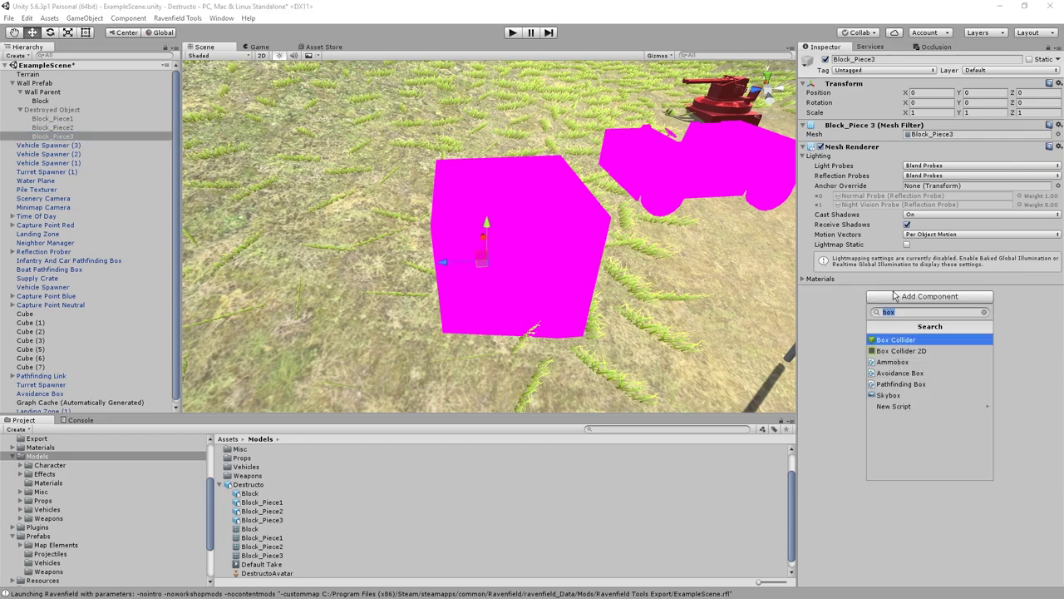
pyautogui.press('Return')
pyautogui.click(925, 363)
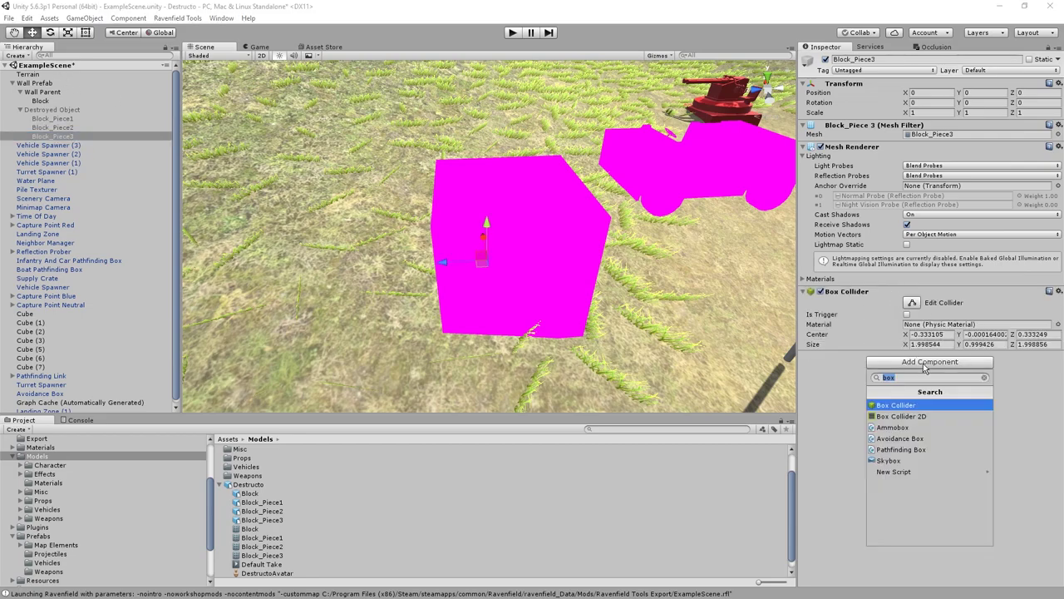
pyautogui.write('rigid')
pyautogui.press('Return')
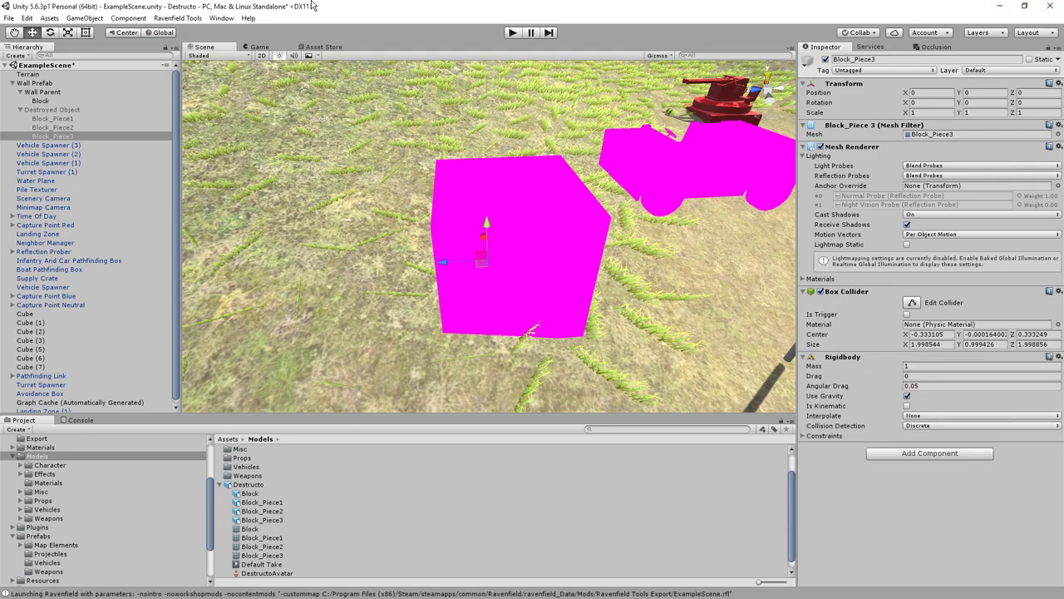
# Add a Rigidbody to Block_Piece2 under Destroyed Object
pyautogui.click(141, 127)
pyautogui.click(900, 364)
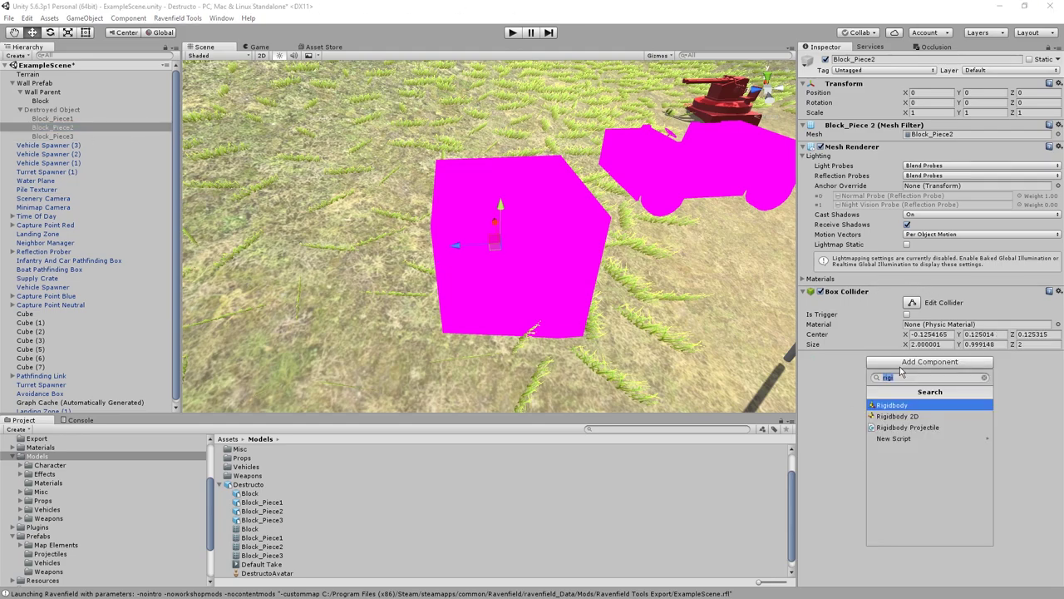
pyautogui.press('Return')
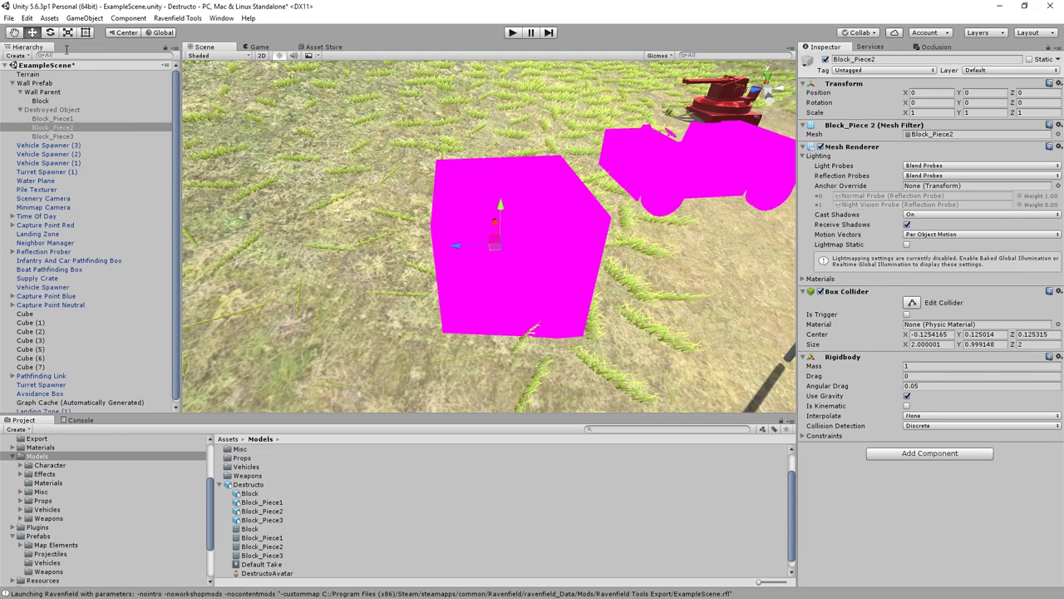
pyautogui.click(42, 101)
pyautogui.click(54, 112)
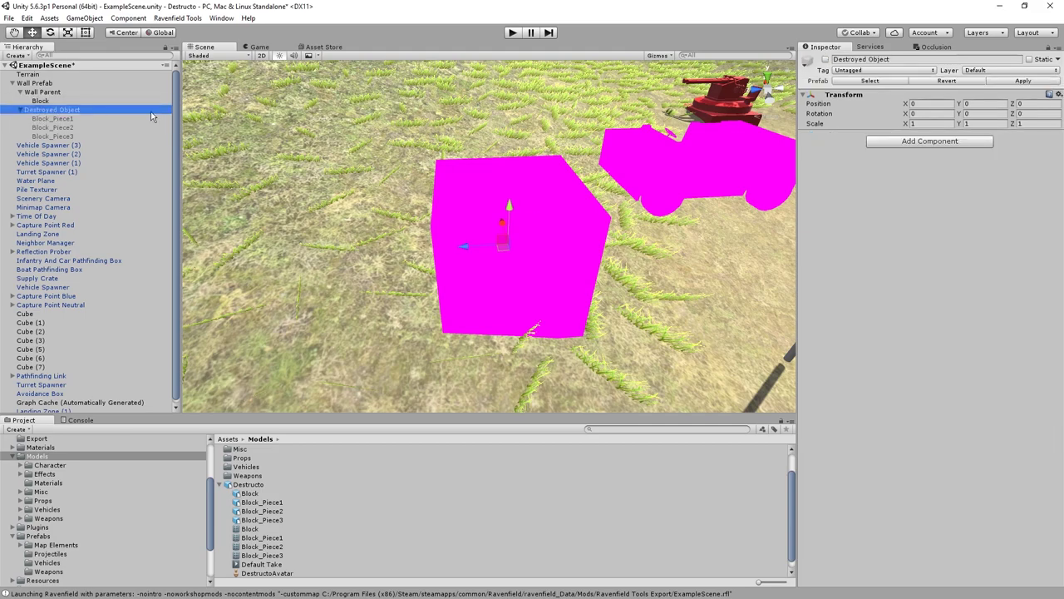
pyautogui.click(825, 60)
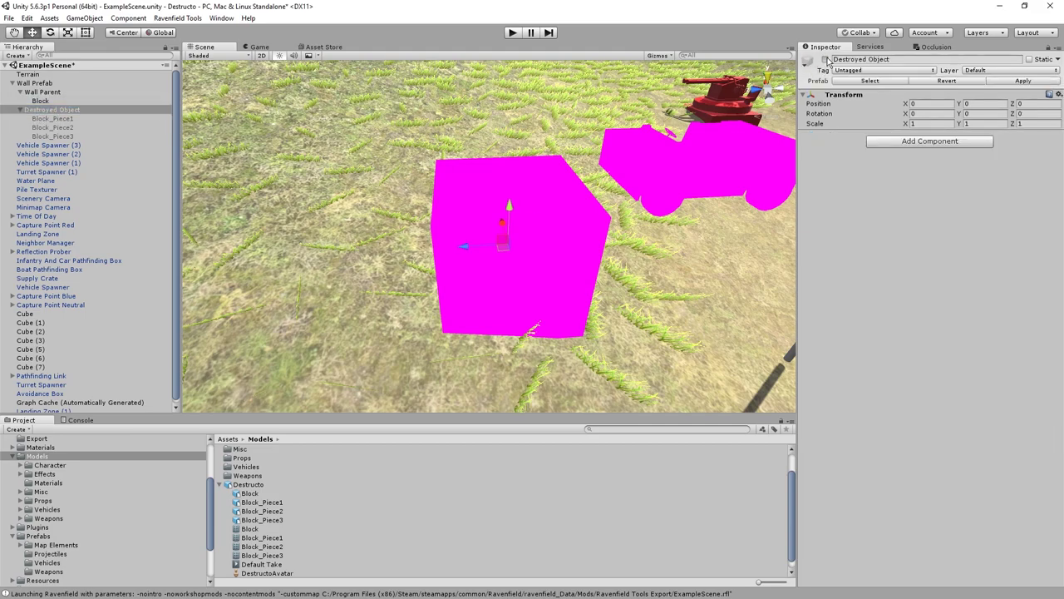
pyautogui.click(825, 60)
# Apply the asset named Material from the Models > Materials folder to the solid Block in the scene
pyautogui.click(539, 228)
pyautogui.scroll(-1, 312, 480)
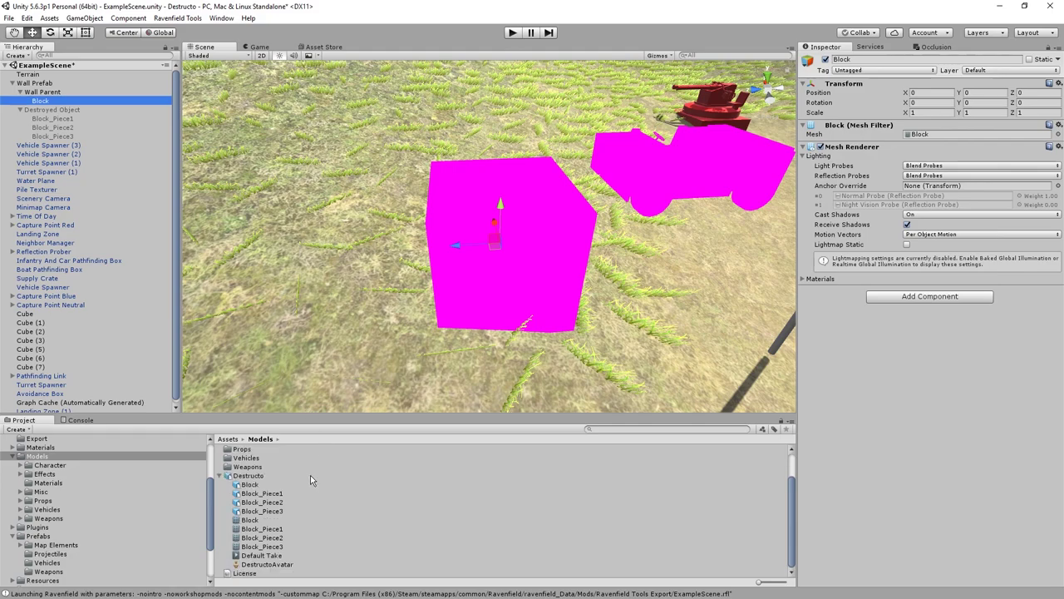
pyautogui.scroll(-3, 113, 498)
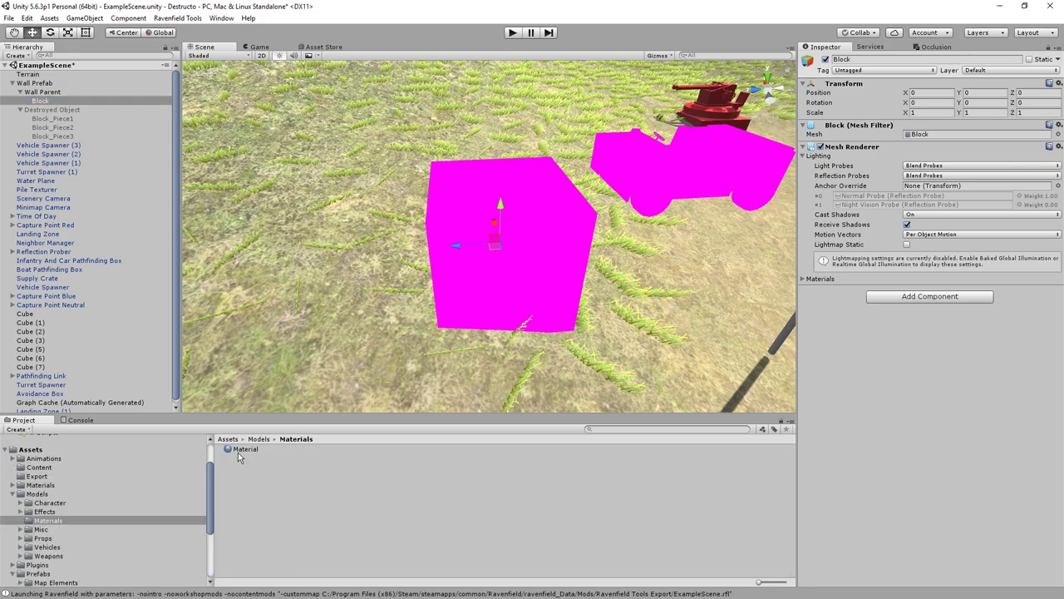
pyautogui.moveTo(236, 450); pyautogui.dragTo(489, 283)
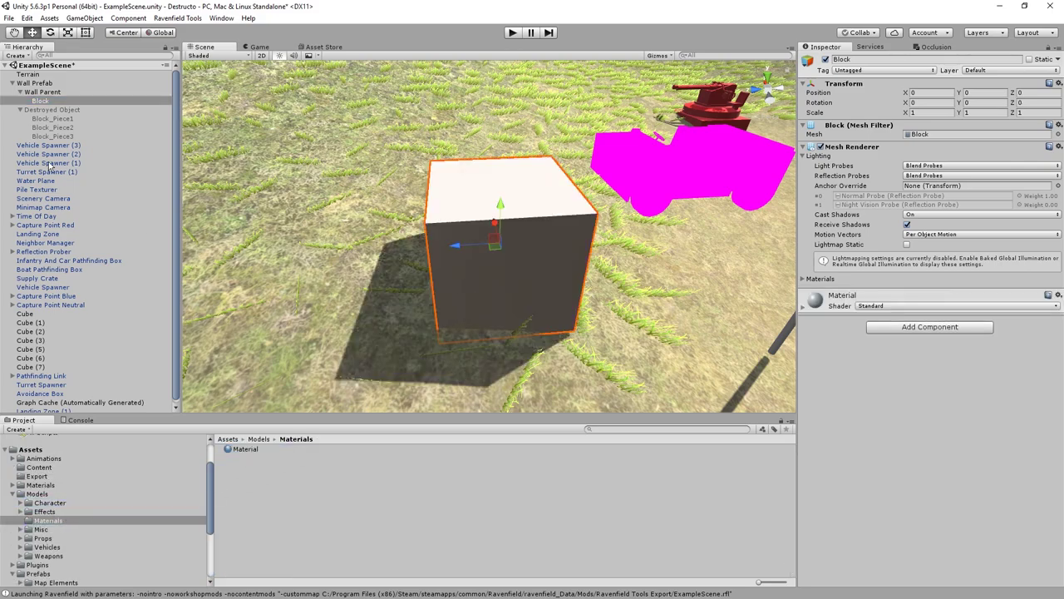
# Temporarily activate Destroyed Object and apply the asset named Material to its three block pieces in the scene
pyautogui.click(51, 109)
pyautogui.click(826, 60)
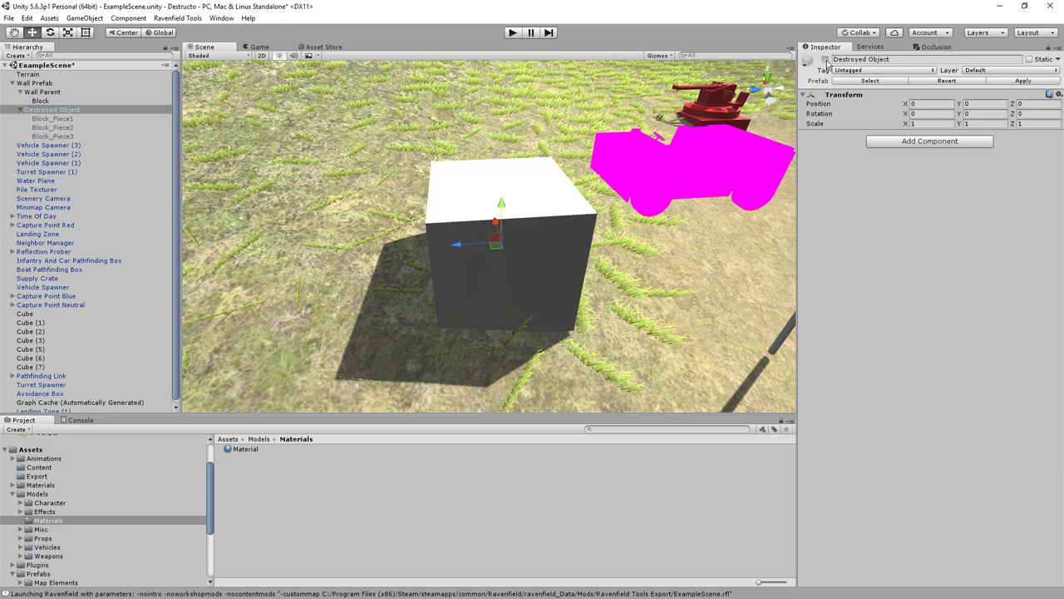
pyautogui.click(825, 60)
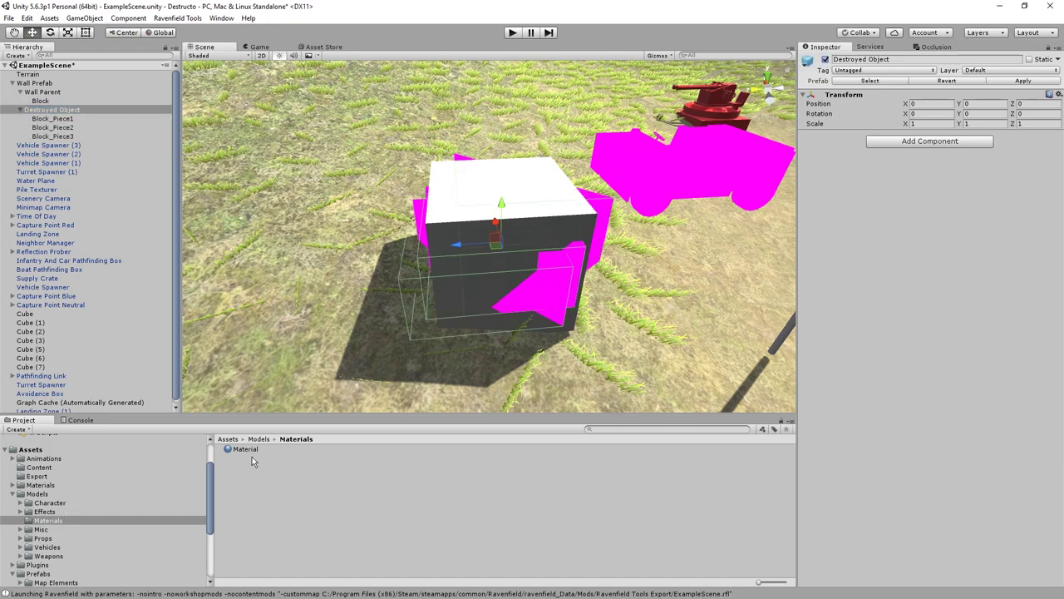
pyautogui.moveTo(246, 449); pyautogui.dragTo(542, 293)
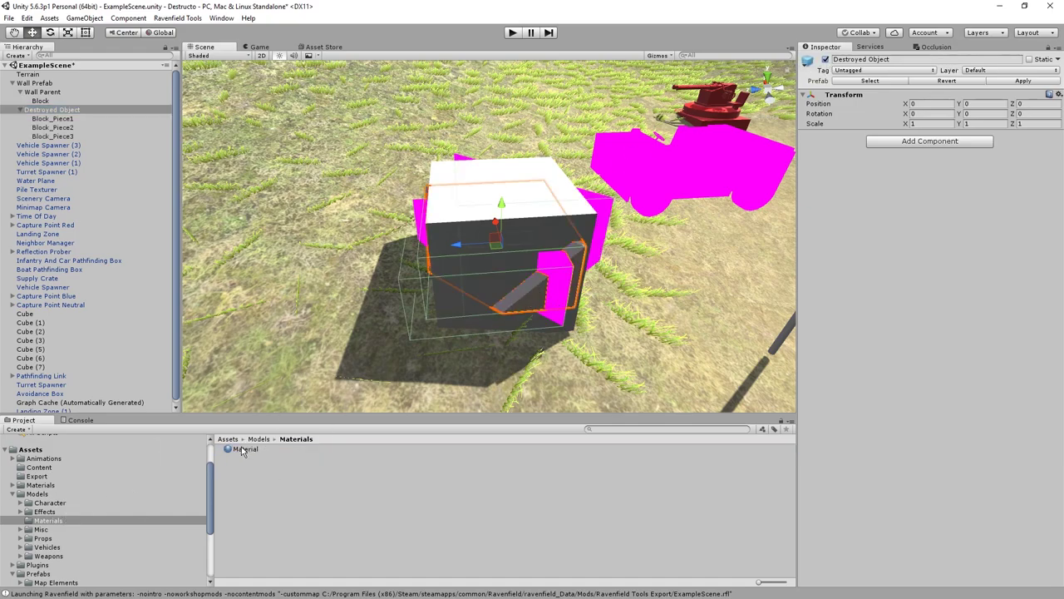
pyautogui.moveTo(241, 451); pyautogui.dragTo(553, 298)
pyautogui.moveTo(241, 450); pyautogui.dragTo(603, 220)
pyautogui.moveTo(638, 259); pyautogui.dragTo(601, 264, button='right')
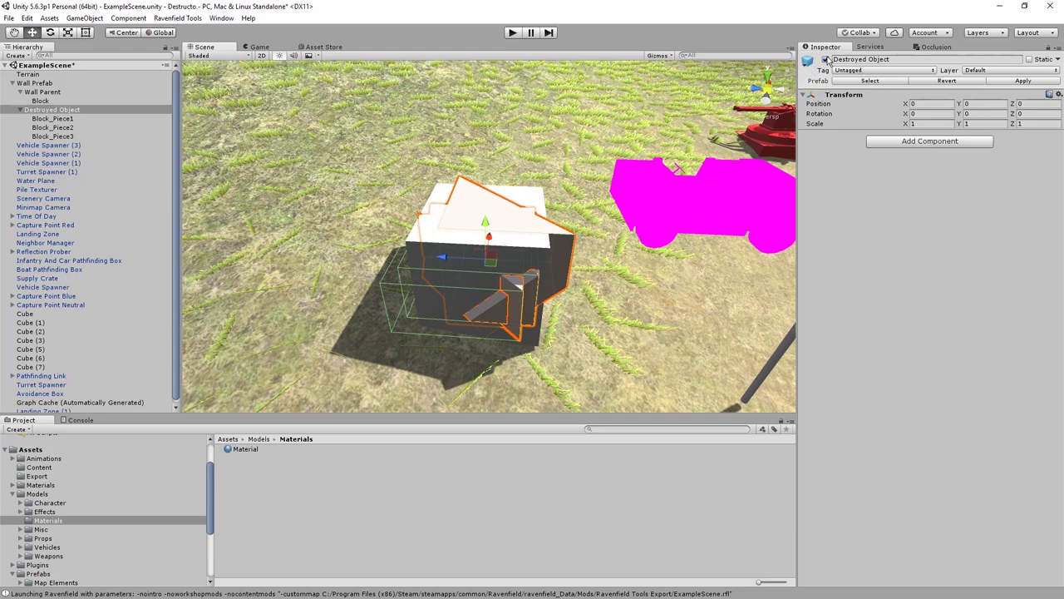
pyautogui.click(825, 60)
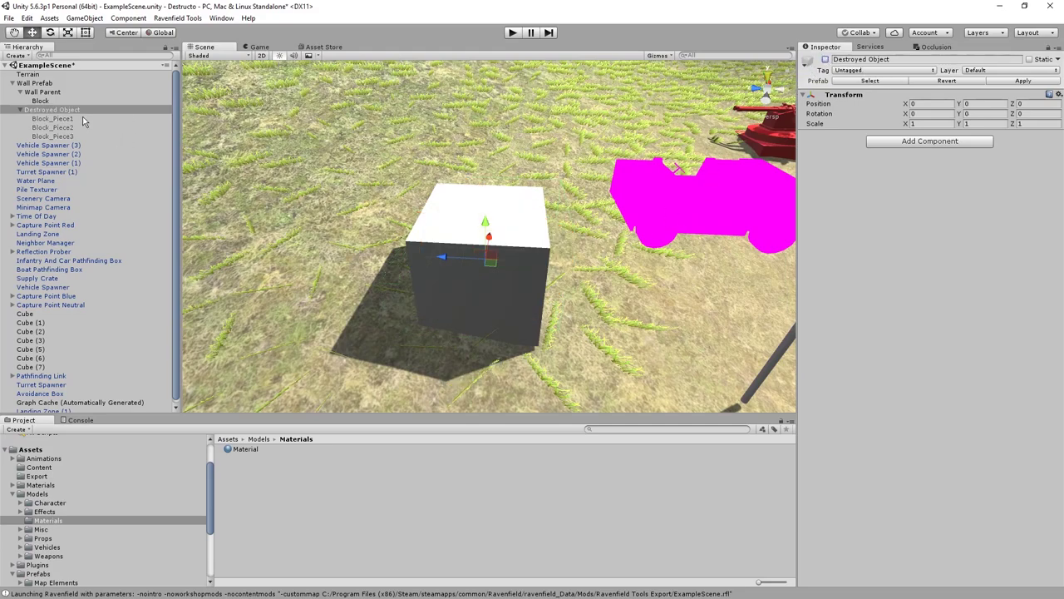
# Rename Wall Parent under Wall Prefab to Wall Solid
pyautogui.doubleClick(46, 94)
pyautogui.click(48, 93)
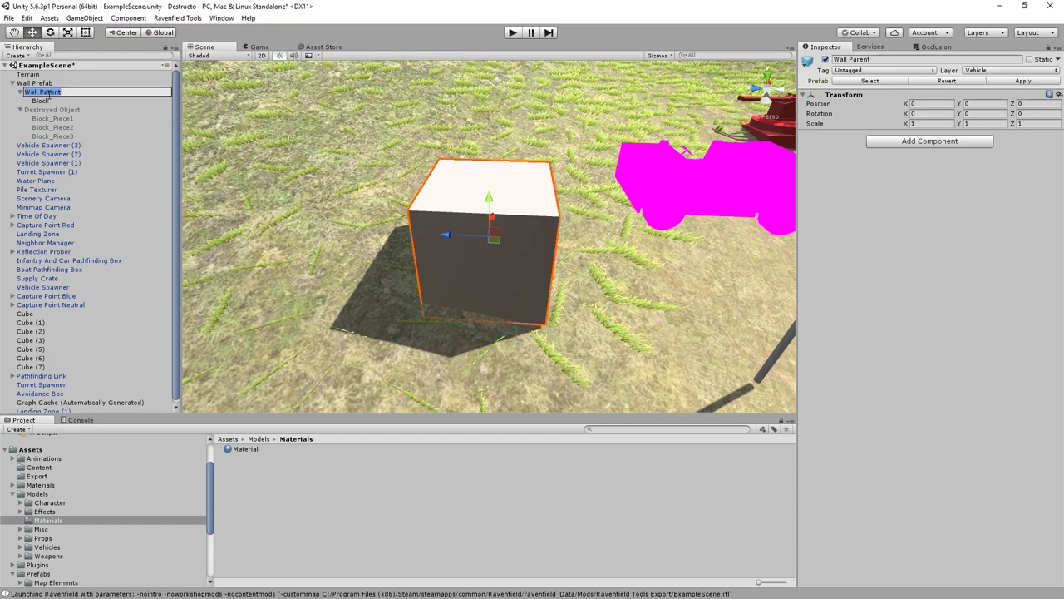
pyautogui.write('Wall Solid')
pyautogui.press('Return')
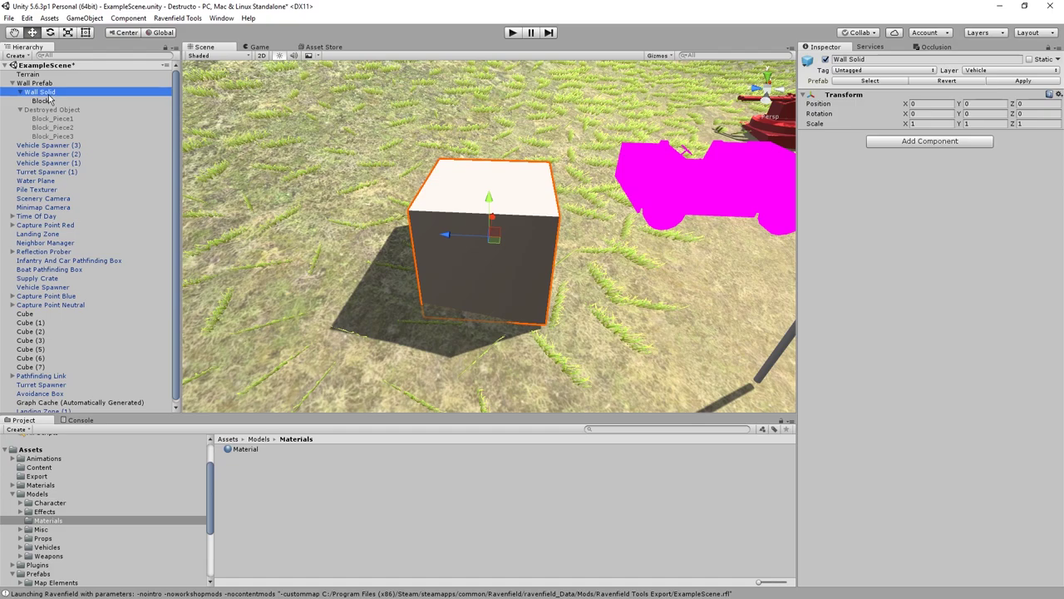
# Rename Destroyed Object under Wall Prefab to Wall Broken
pyautogui.click(56, 110)
pyautogui.press('F2')
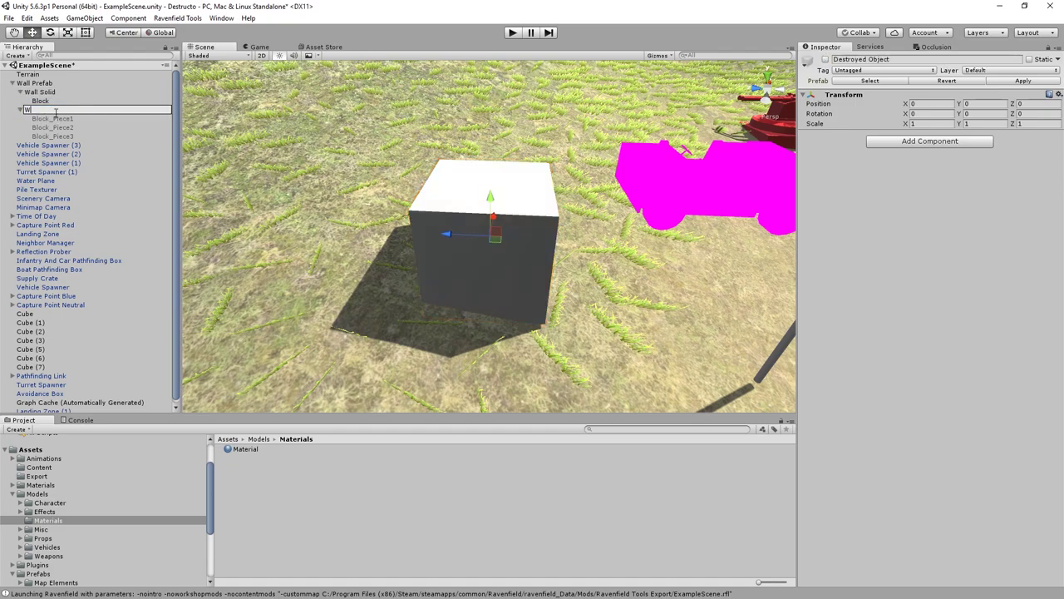
pyautogui.write('Wall Broken')
pyautogui.press('Return')
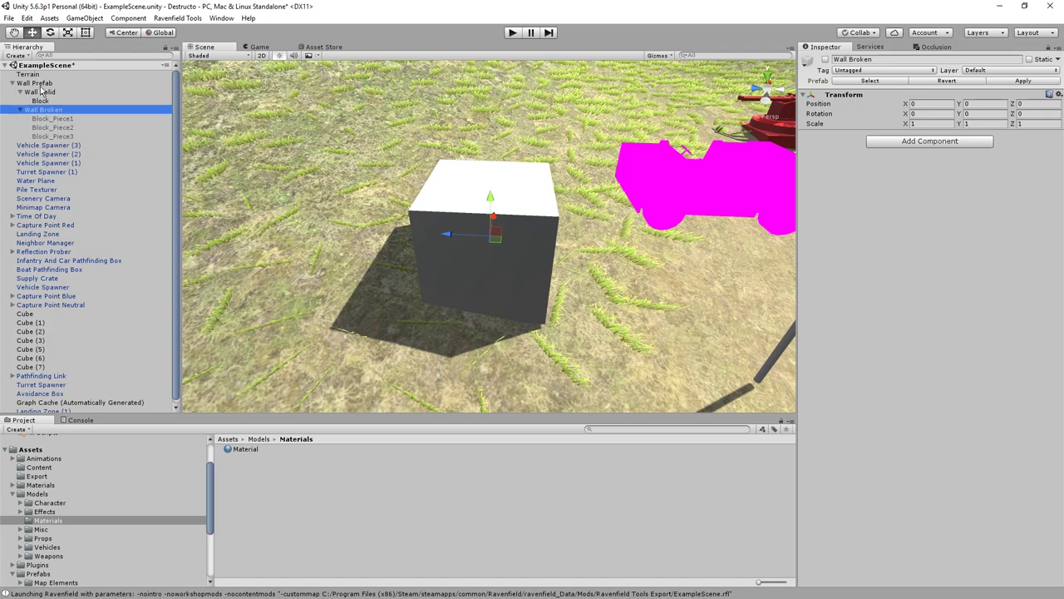
# Set the Disable On Death size in Wall Prefab's Vehicle script to 1
pyautogui.click(35, 83)
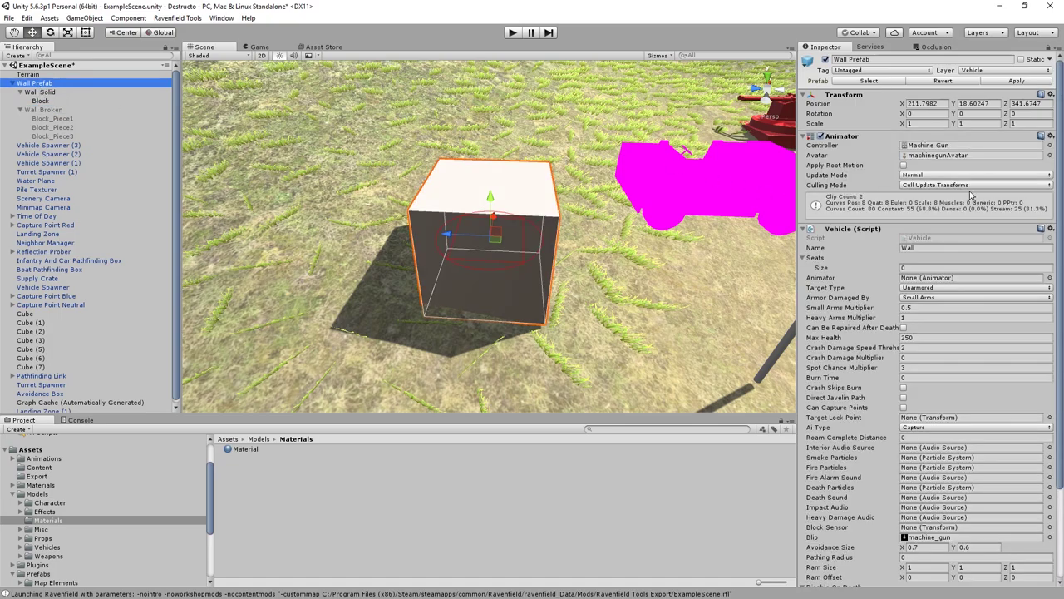
pyautogui.scroll(-5, 970, 194)
pyautogui.click(908, 484)
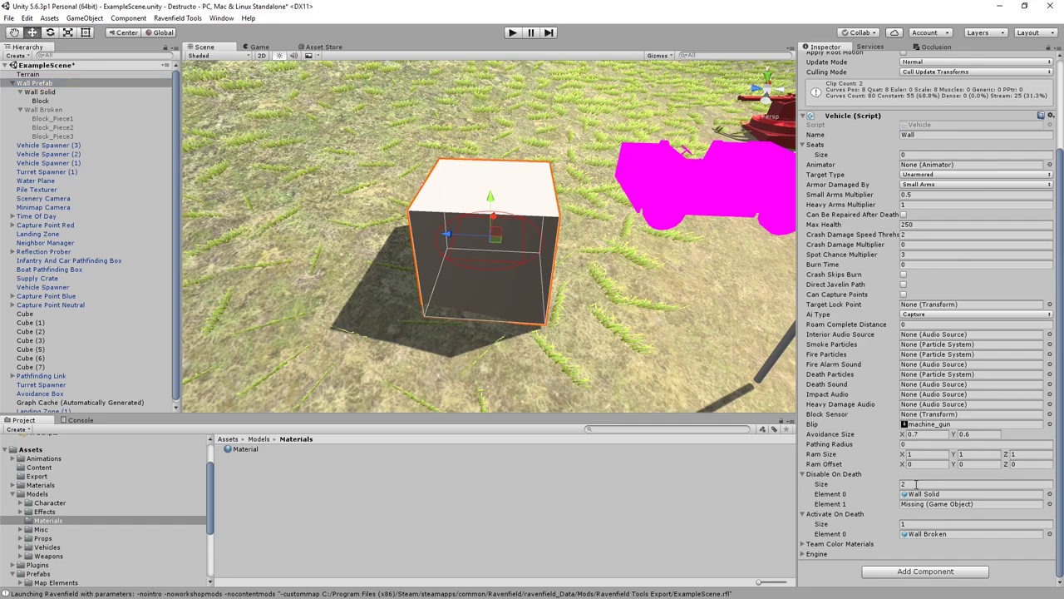
pyautogui.write('1')
pyautogui.click(923, 523)
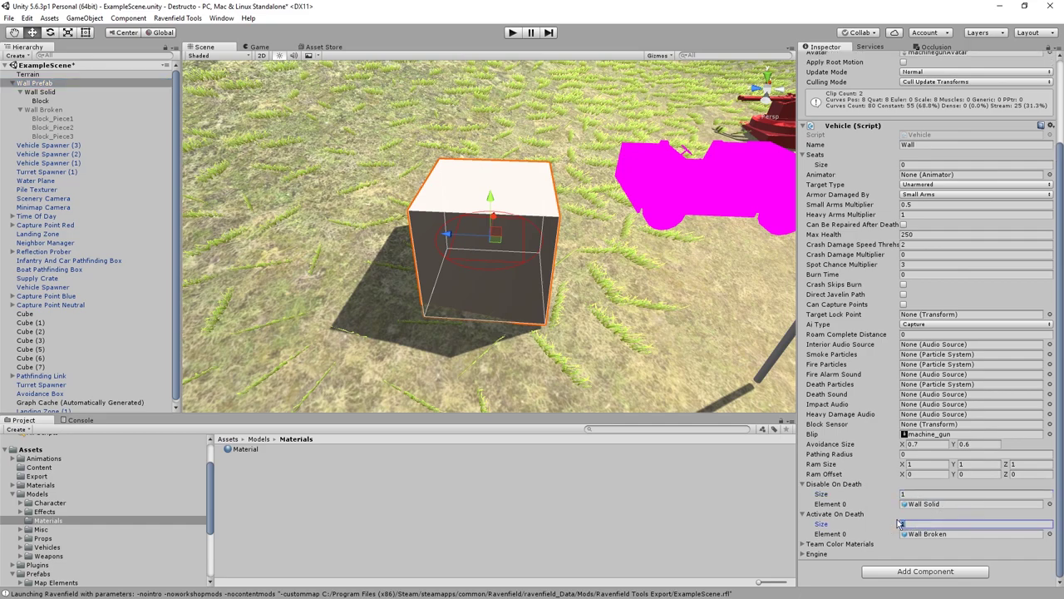
pyautogui.write('3')
pyautogui.press('Tab')
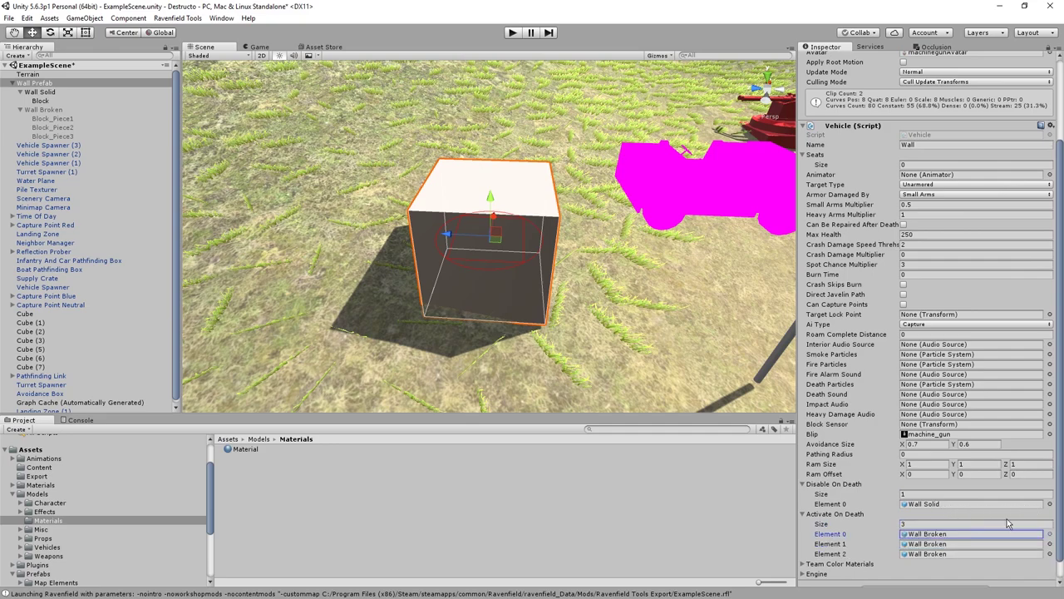
pyautogui.click(905, 525)
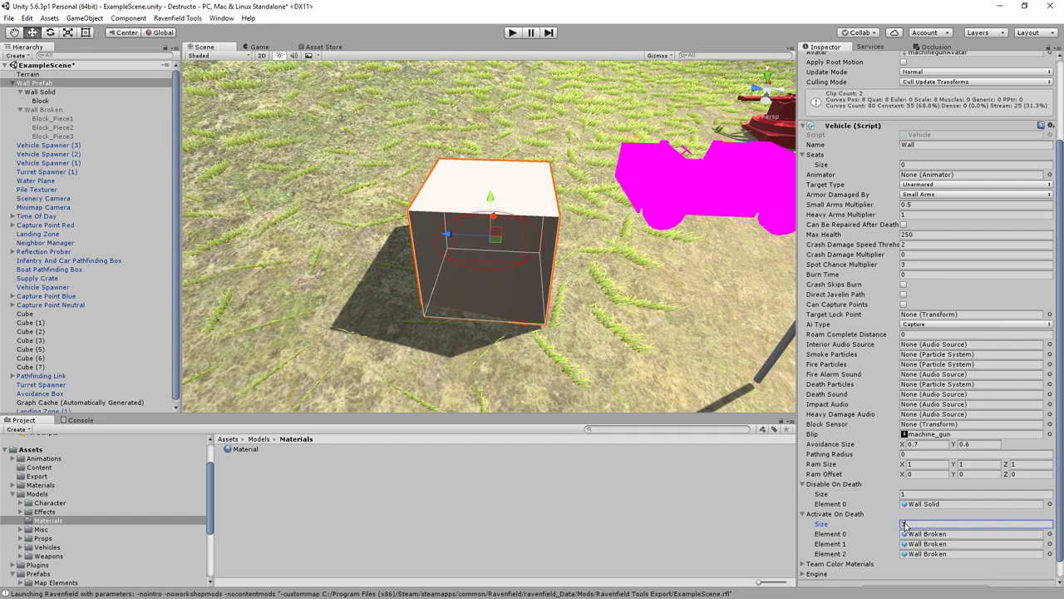
pyautogui.write('1')
pyautogui.click(1024, 537)
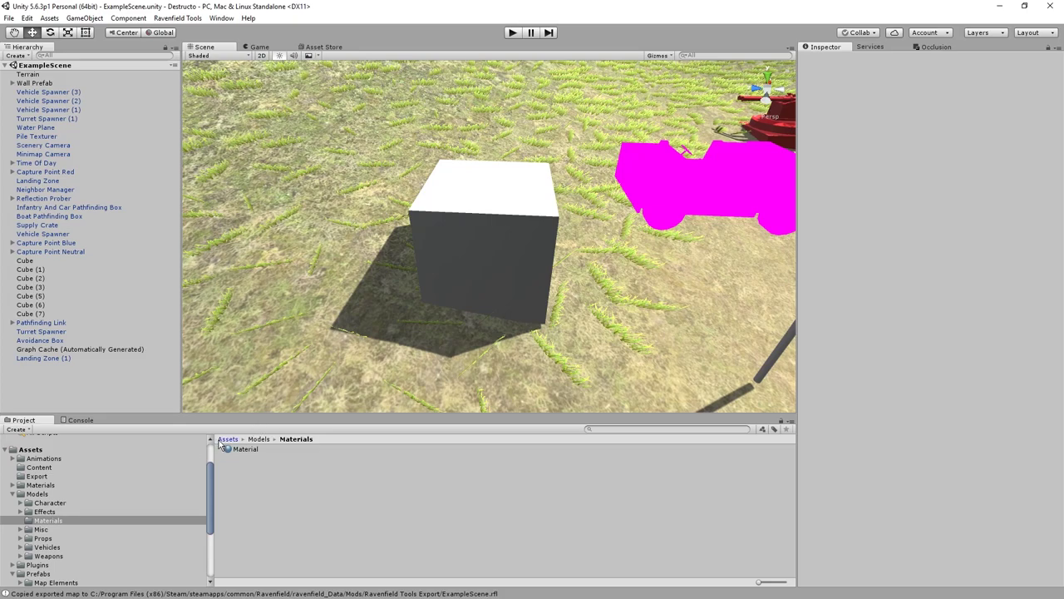
# Save the scene's Wall Prefab into the Assets > Prefabs > Vehicles folder under the name Wall Prefab, replacing the existing asset
pyautogui.click(221, 439)
pyautogui.doubleClick(246, 502)
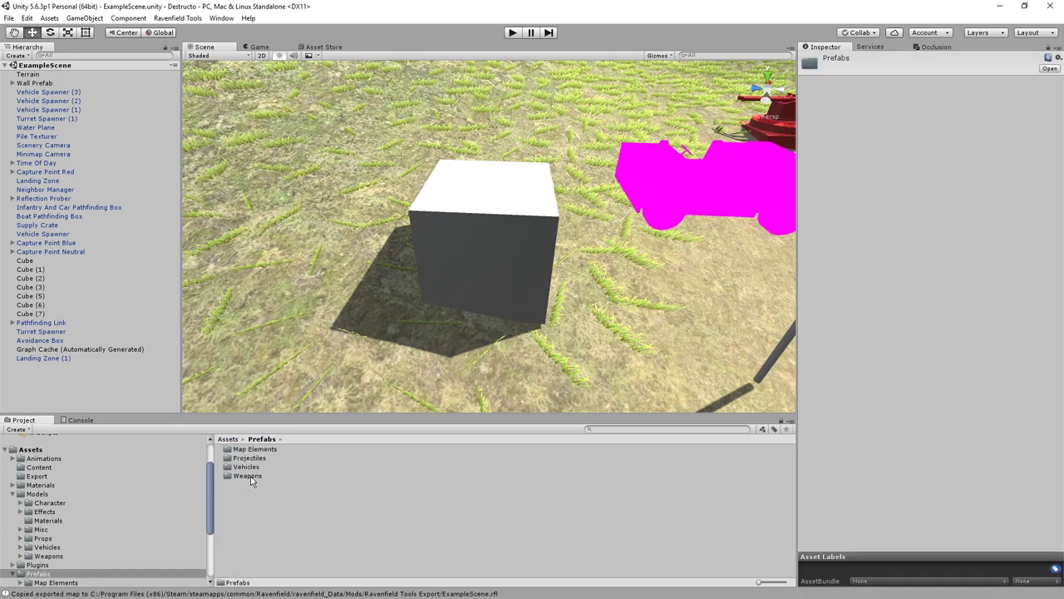
pyautogui.doubleClick(247, 469)
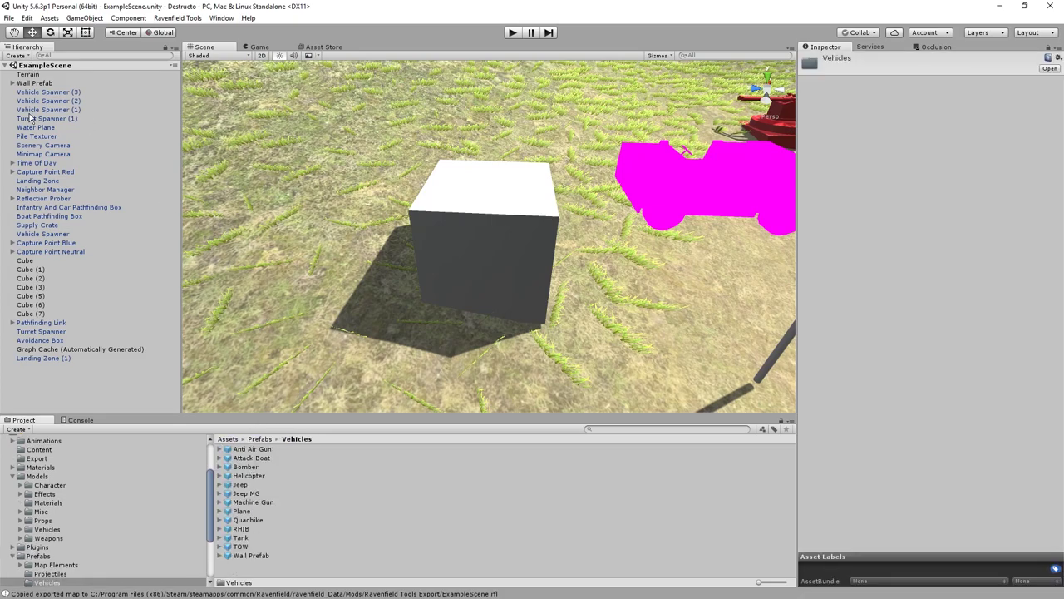
pyautogui.moveTo(30, 83); pyautogui.dragTo(236, 565)
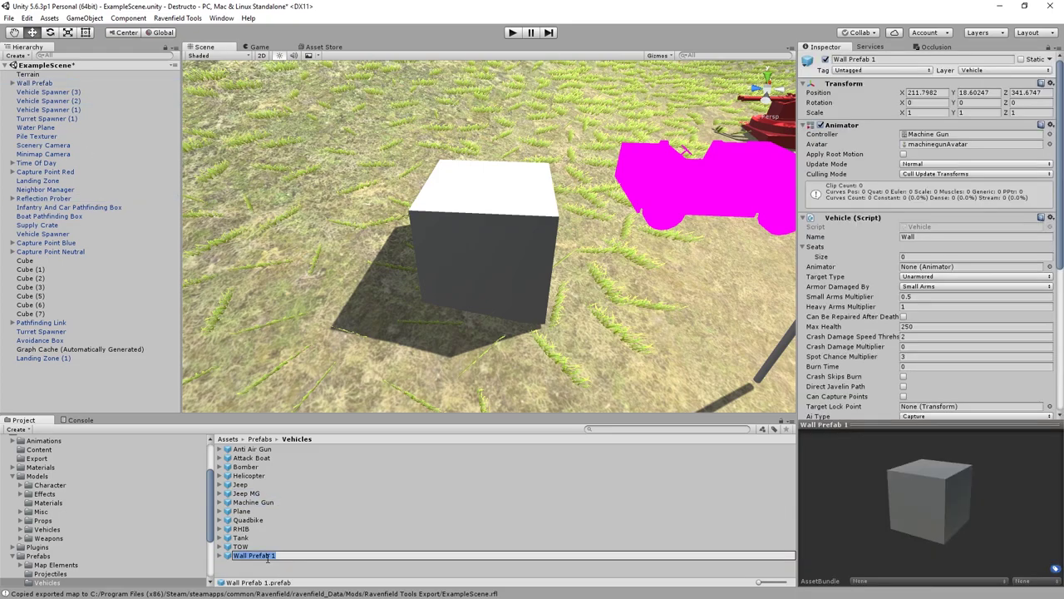
pyautogui.press('Right')
pyautogui.press('Return')
# Delete Wall Prefab from the scene and assign the Wall Prefab asset as the Prefab of Vehicle Spawner (3)
pyautogui.click(34, 83)
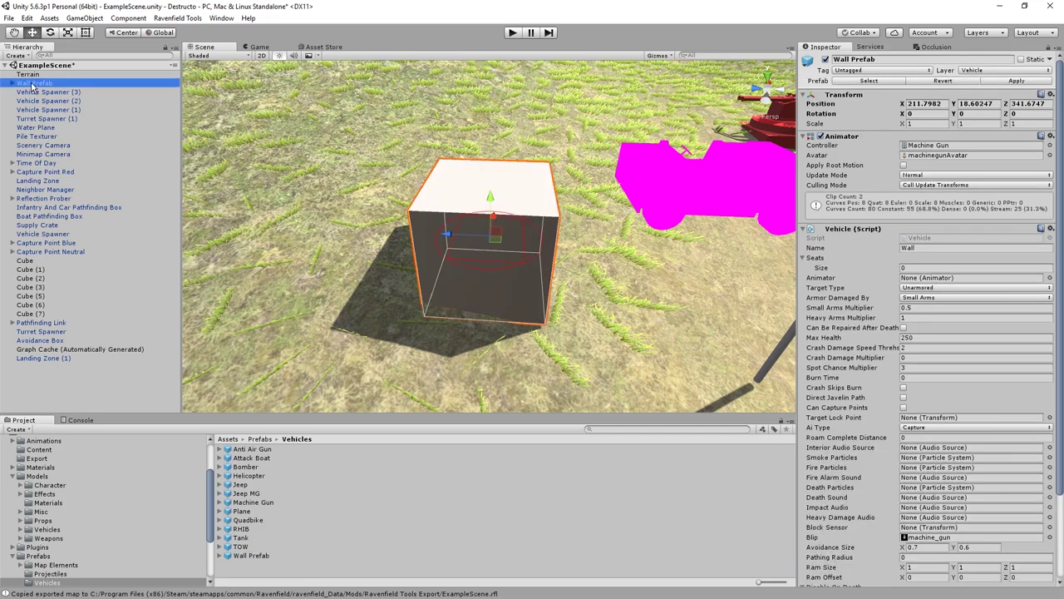
pyautogui.rightClick(34, 83)
pyautogui.click(58, 148)
pyautogui.click(420, 201)
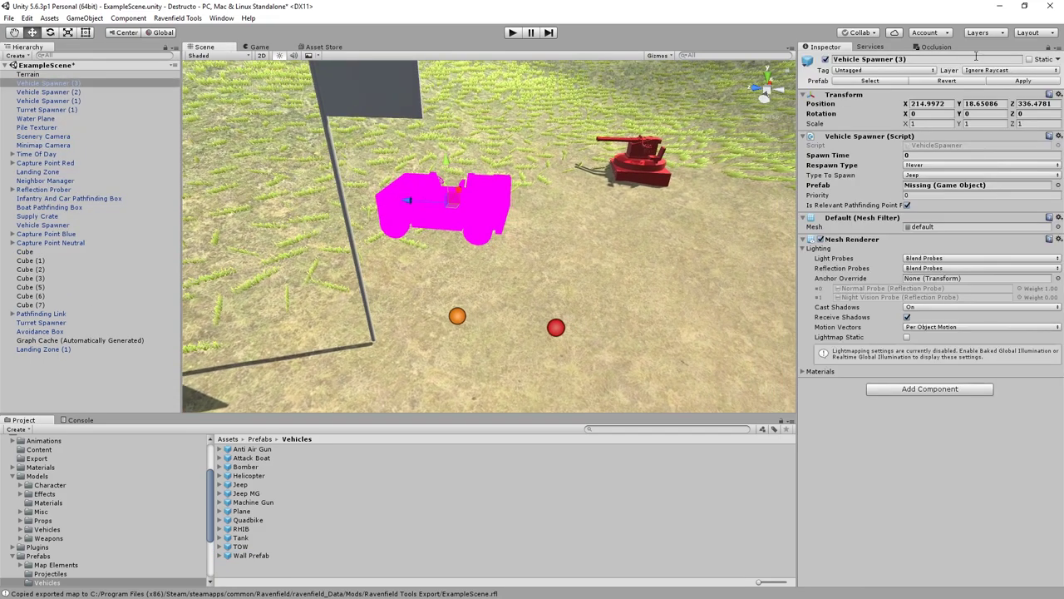
pyautogui.click(1058, 185)
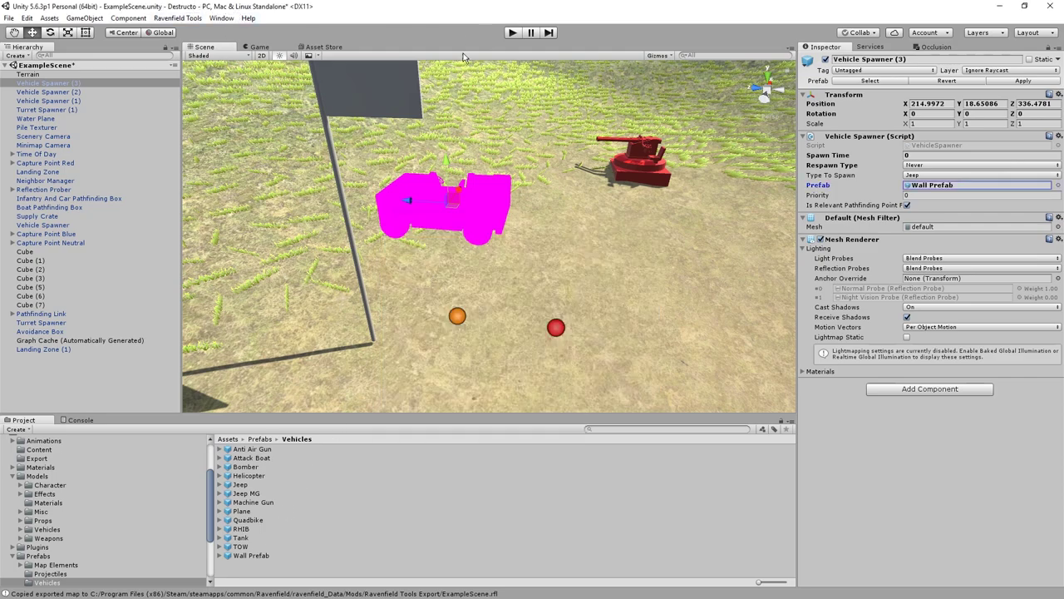
# Test the map in Ravenfield and shoot the spawned wall block to check whether it takes damage
pyautogui.click(177, 19)
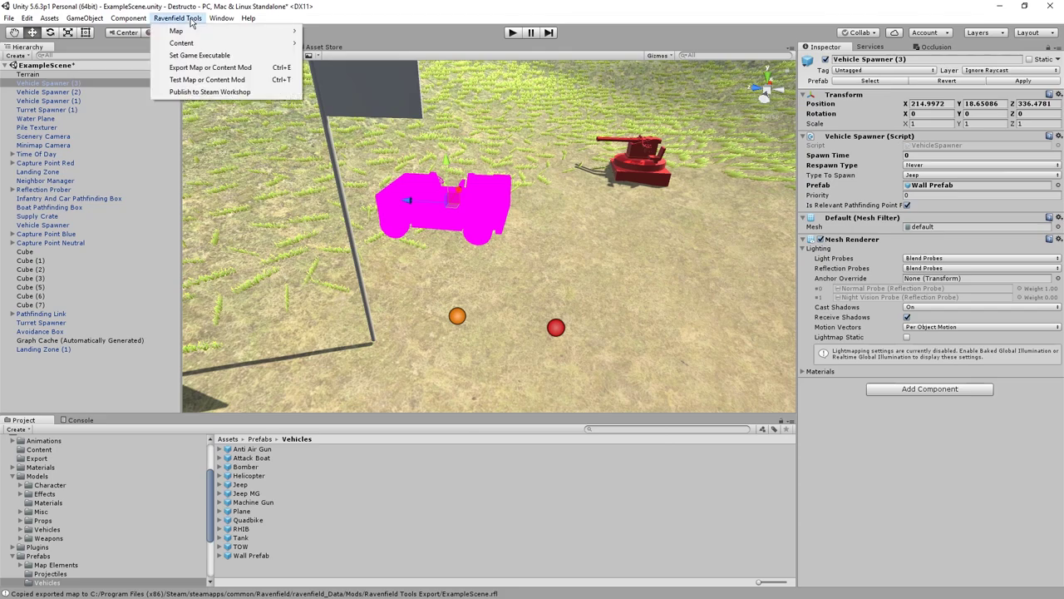
pyautogui.click(189, 20)
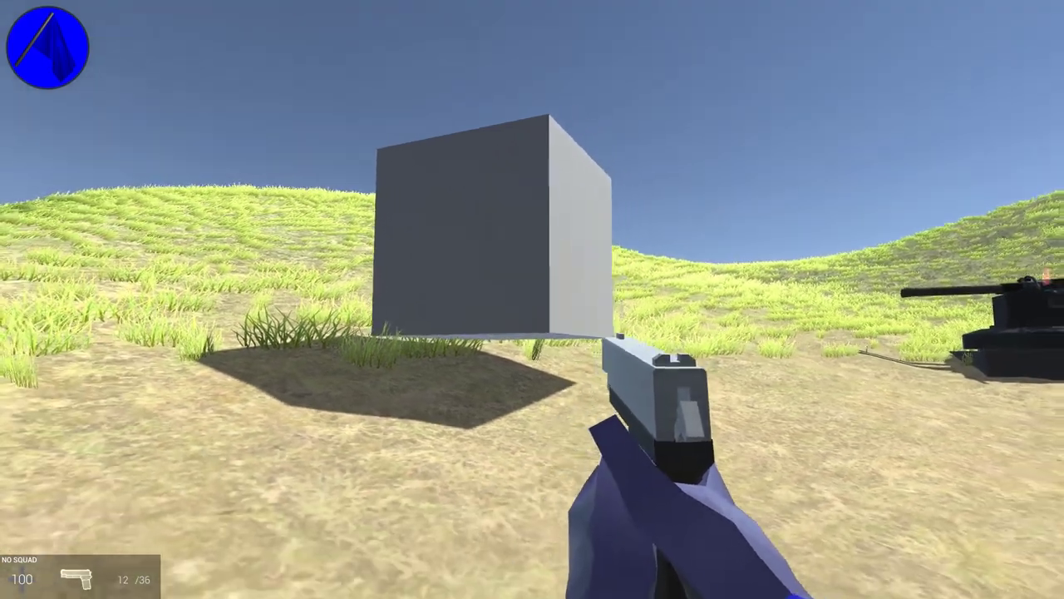
pyautogui.press('w')
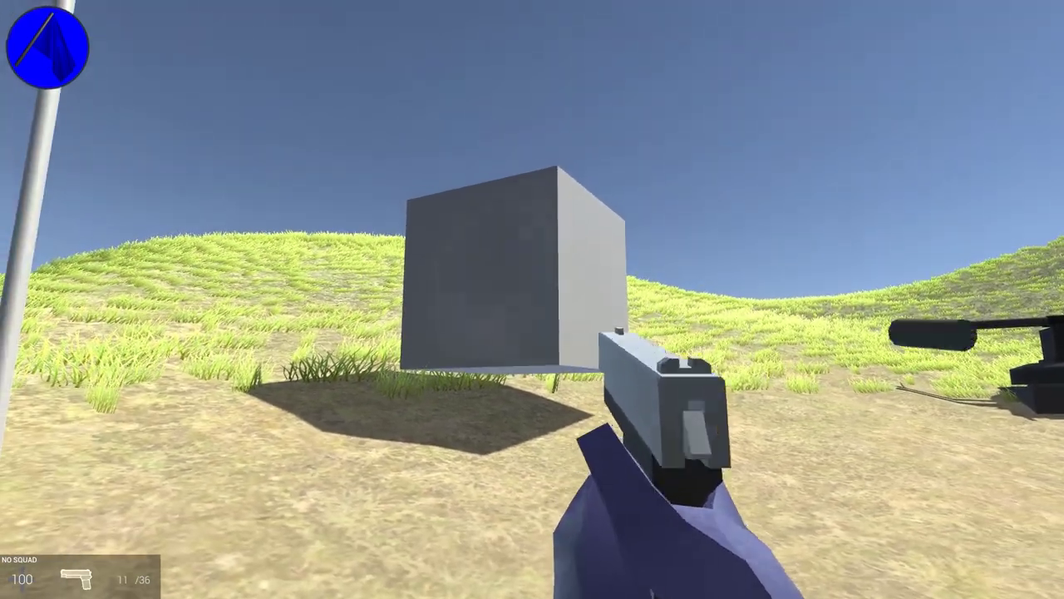
pyautogui.click(532, 300)
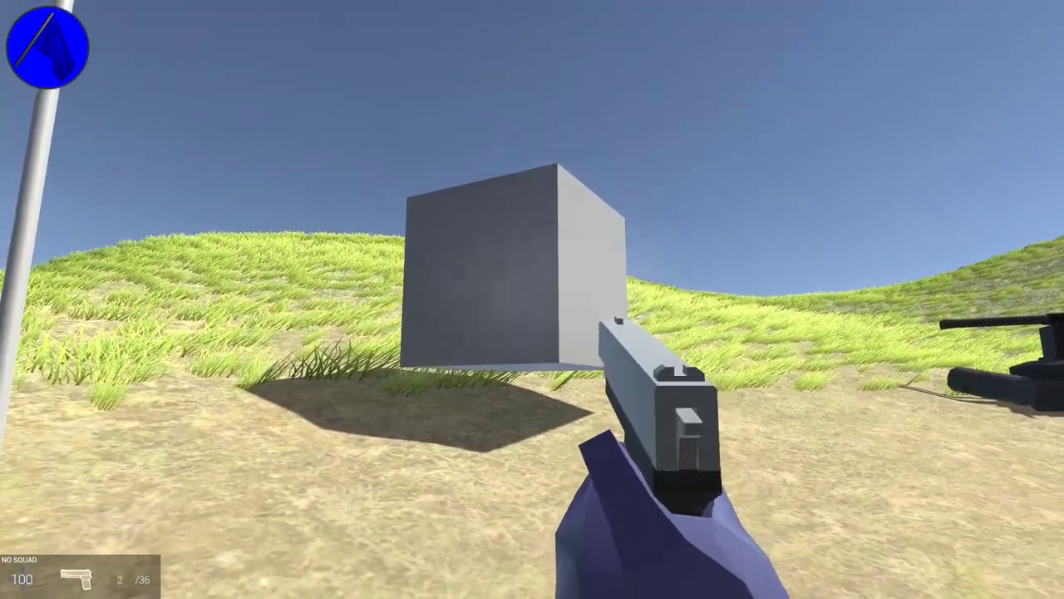
pyautogui.press('1')
pyautogui.click(533, 300)
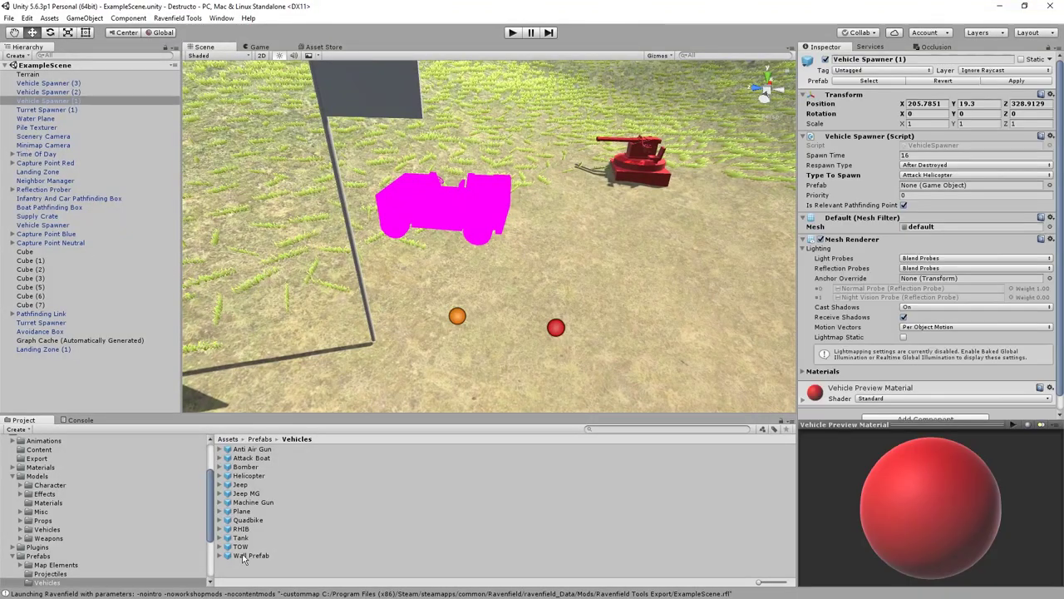
# Back in Unity, add a Box Collider component to Wall Solid inside the Wall Prefab asset
pyautogui.click(245, 555)
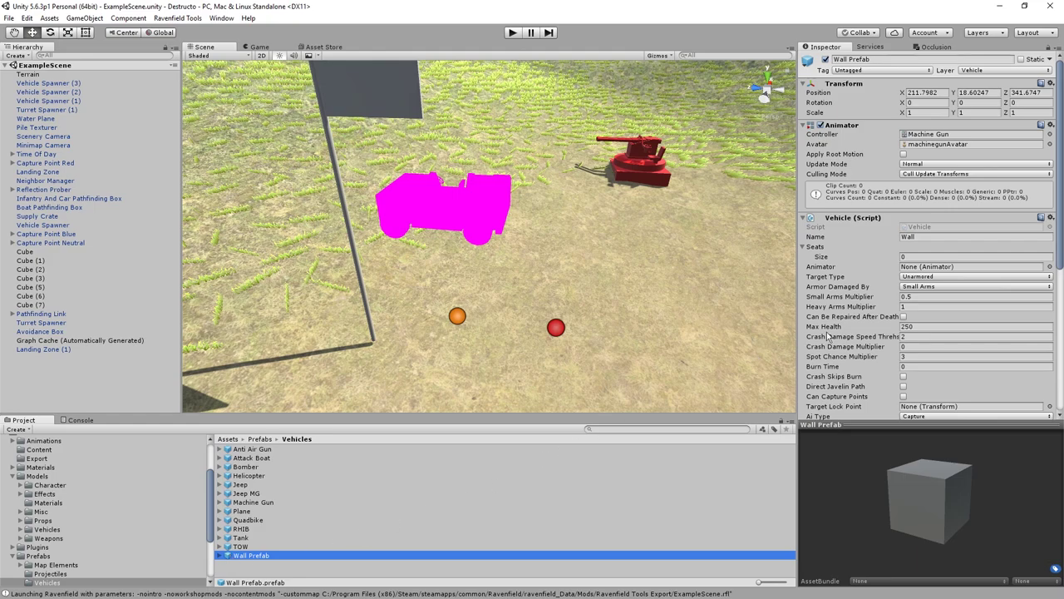
pyautogui.scroll(-10, 950, 329)
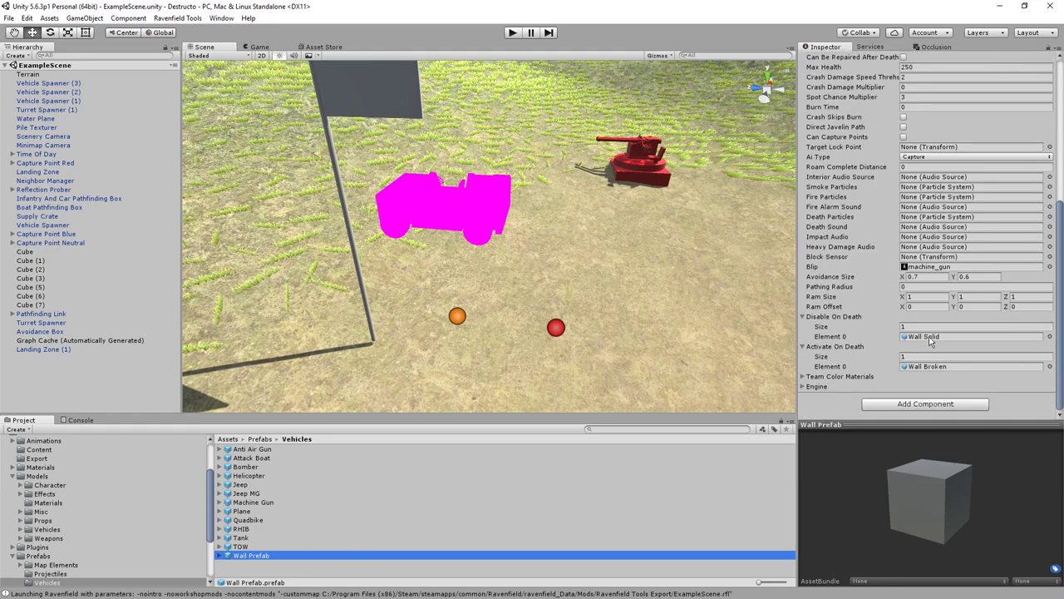
pyautogui.doubleClick(930, 337)
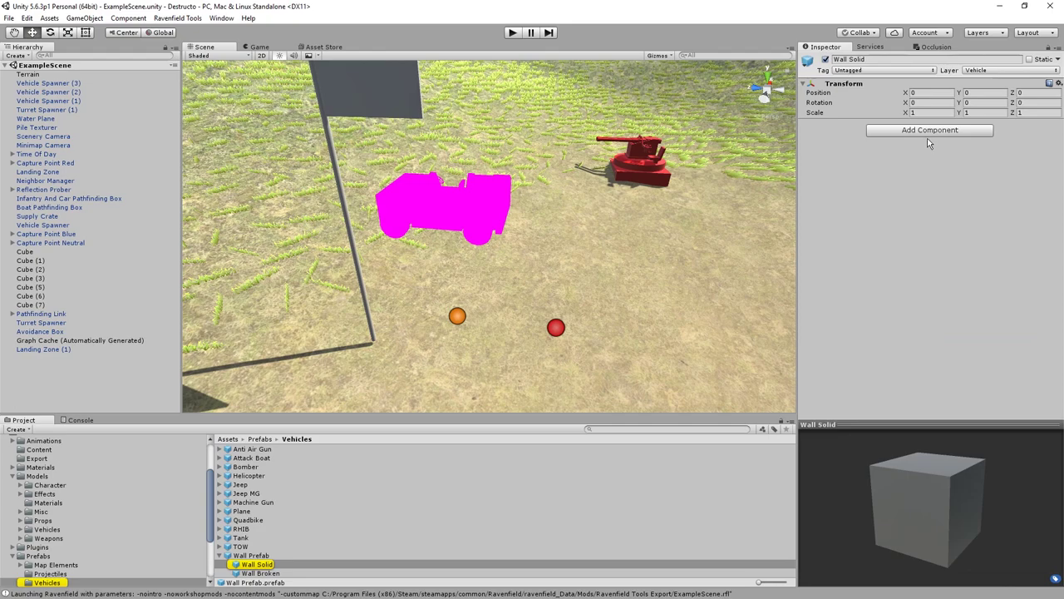
pyautogui.click(869, 131)
pyautogui.write('box')
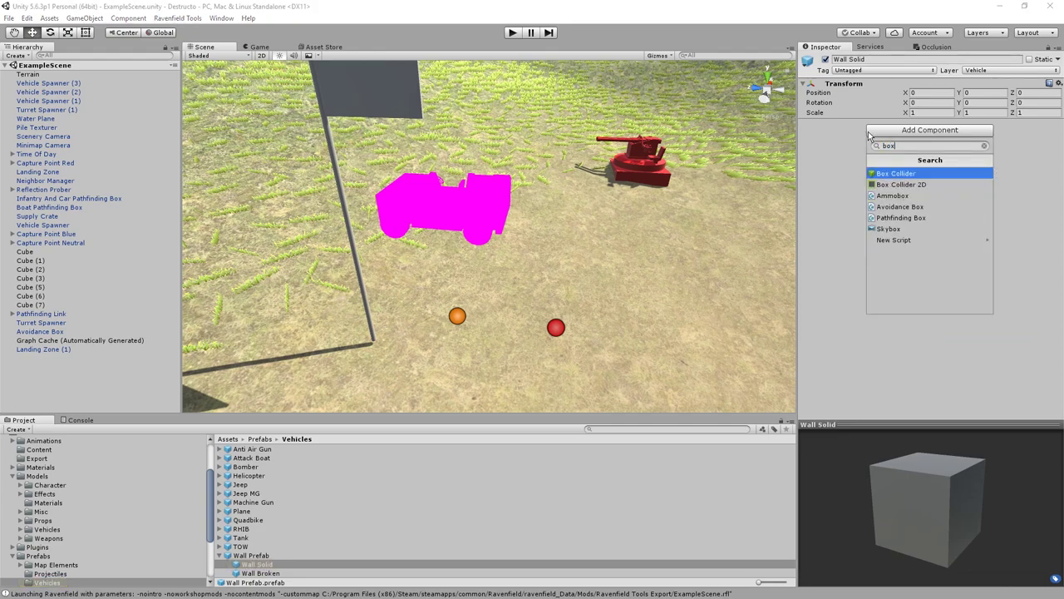
pyautogui.press('Return')
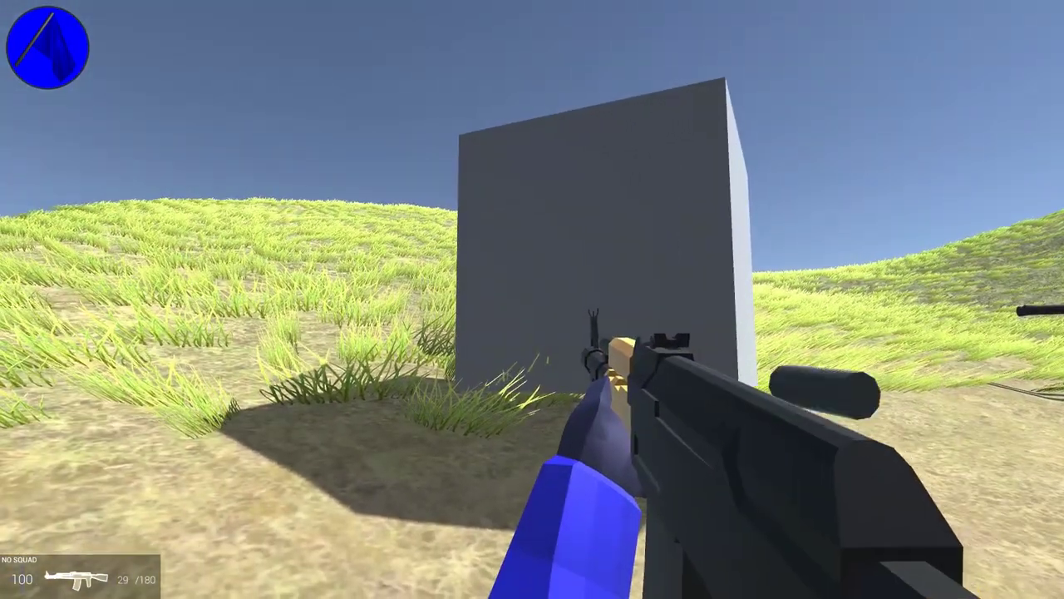
# Shoot the wall in Ravenfield and examine how its broken pieces separate, fall and react to further shots
pyautogui.click(532, 299)
pyautogui.click(533, 300)
pyautogui.click(532, 299)
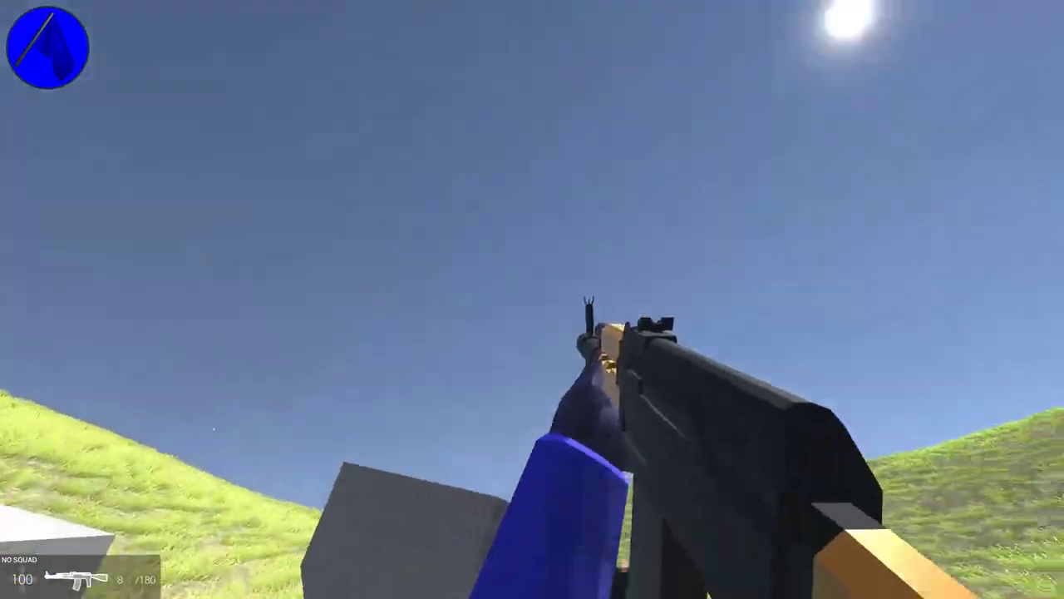
pyautogui.click(533, 300)
pyautogui.click(532, 299)
pyautogui.click(532, 299)
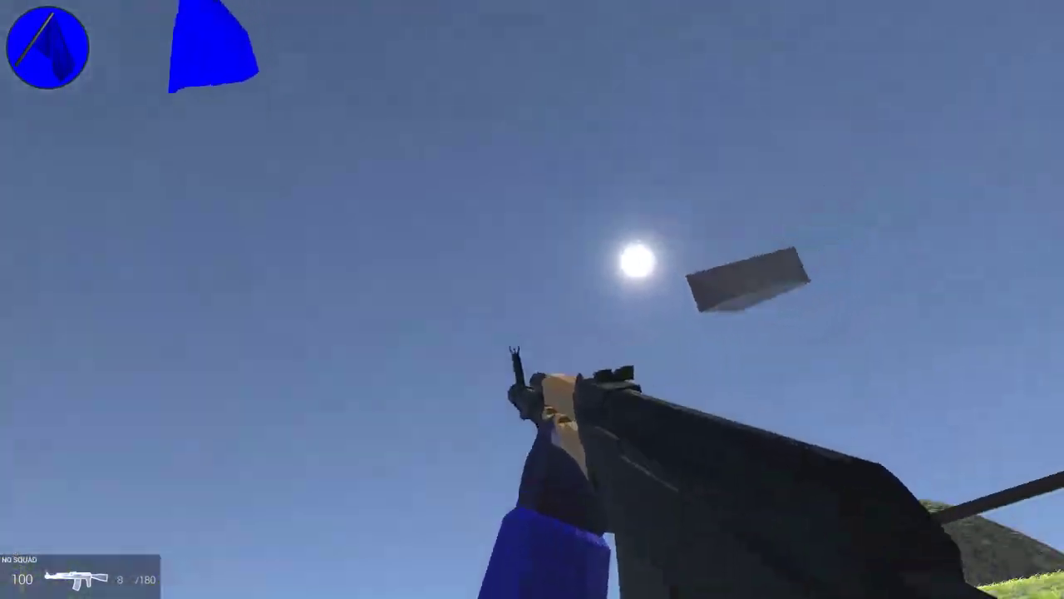
pyautogui.press('w')
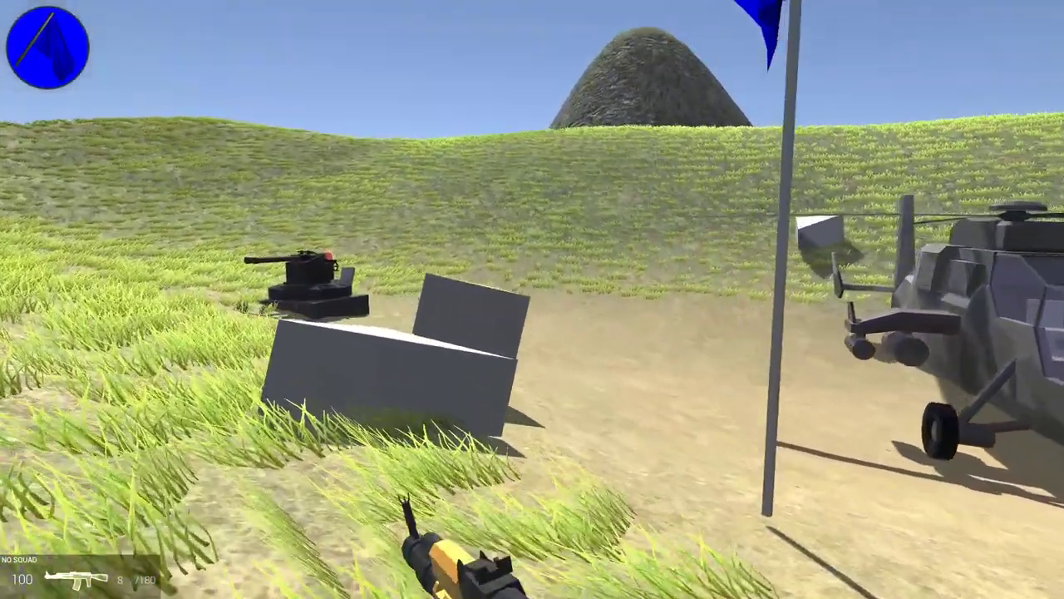
pyautogui.press('w')
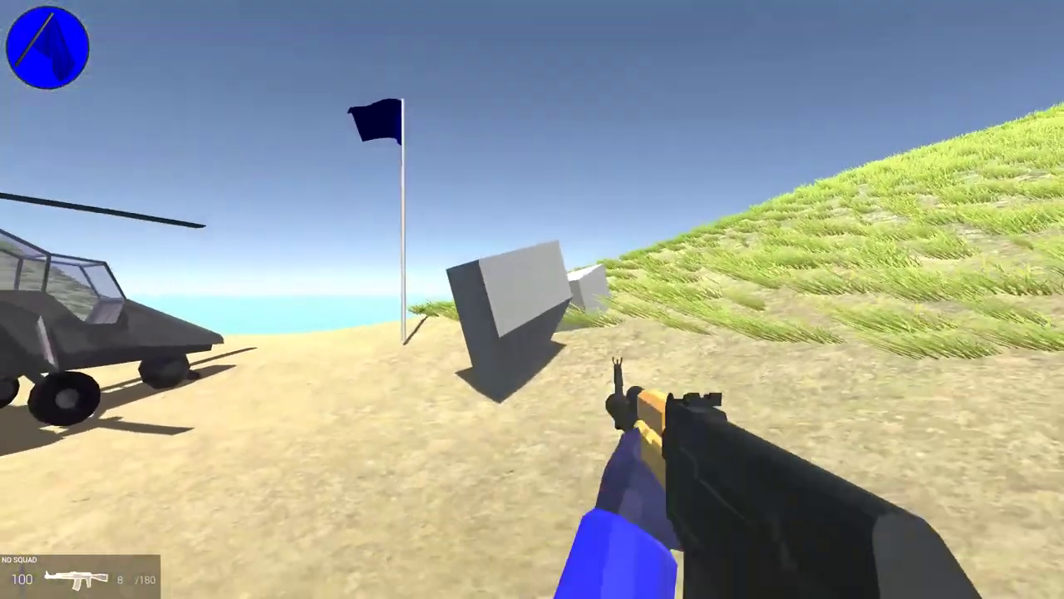
pyautogui.click(532, 300)
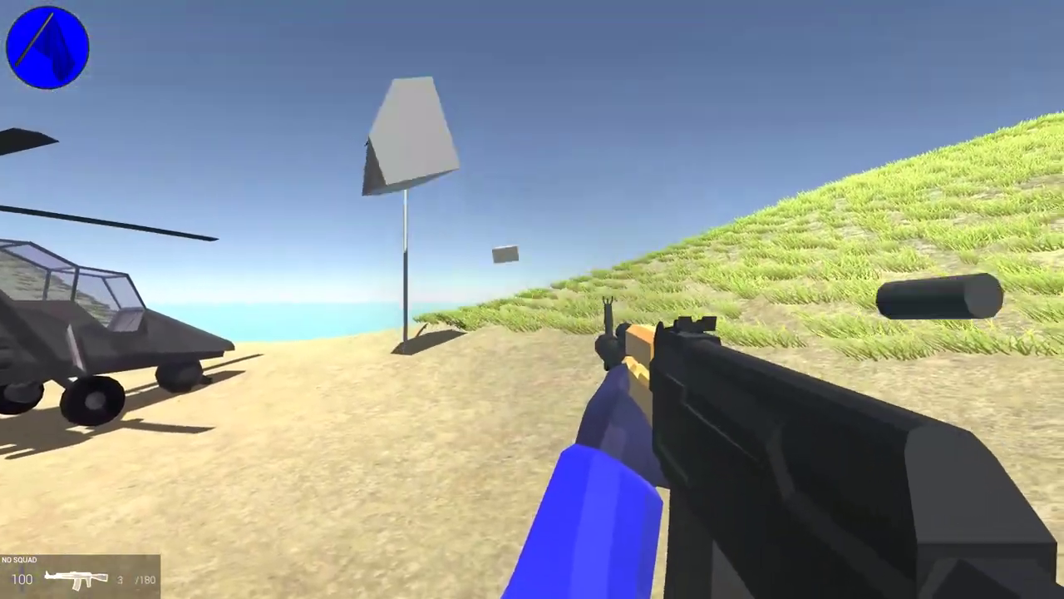
pyautogui.press('r')
pyautogui.press('w')
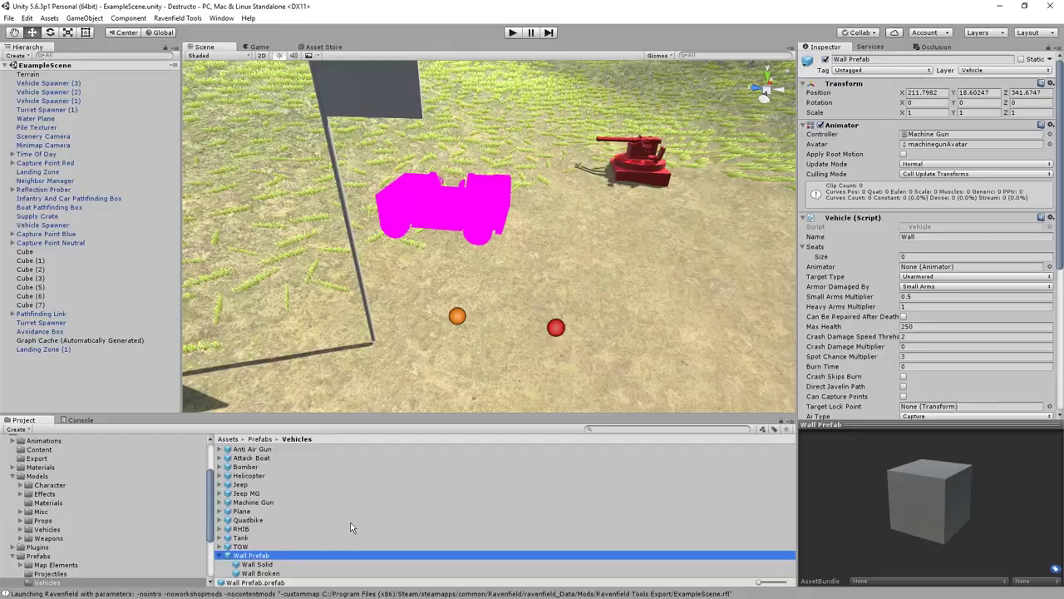
# Place an instance of the Wall Prefab asset on the ground in the Unity scene, near the red turret
pyautogui.click(261, 573)
pyautogui.click(250, 556)
pyautogui.moveTo(266, 556); pyautogui.dragTo(657, 302)
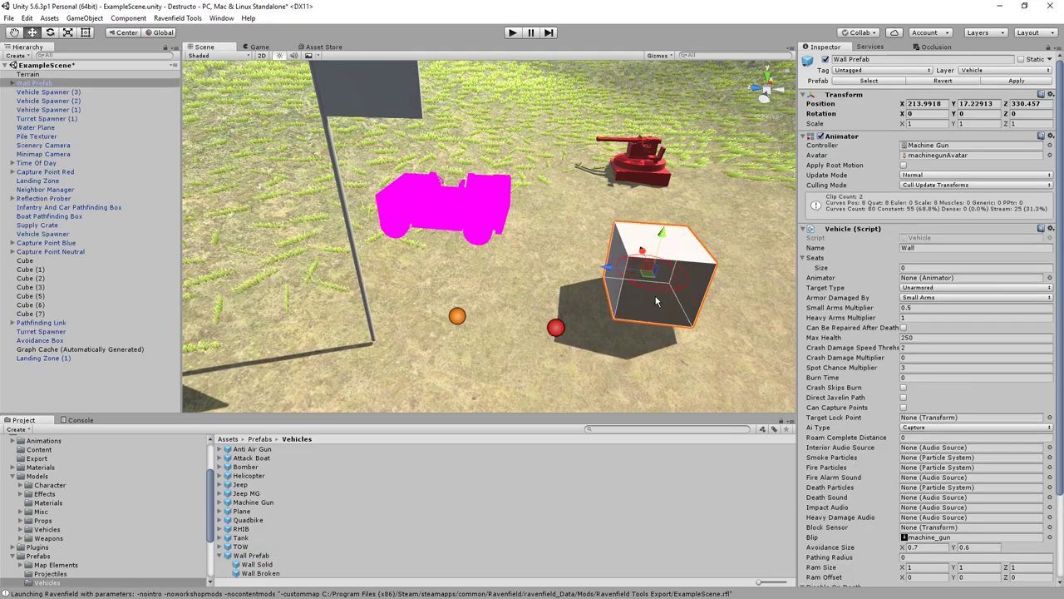
# Set the Rigidbody mass of Block_Piece1 under Wall Broken to 30
pyautogui.click(18, 84)
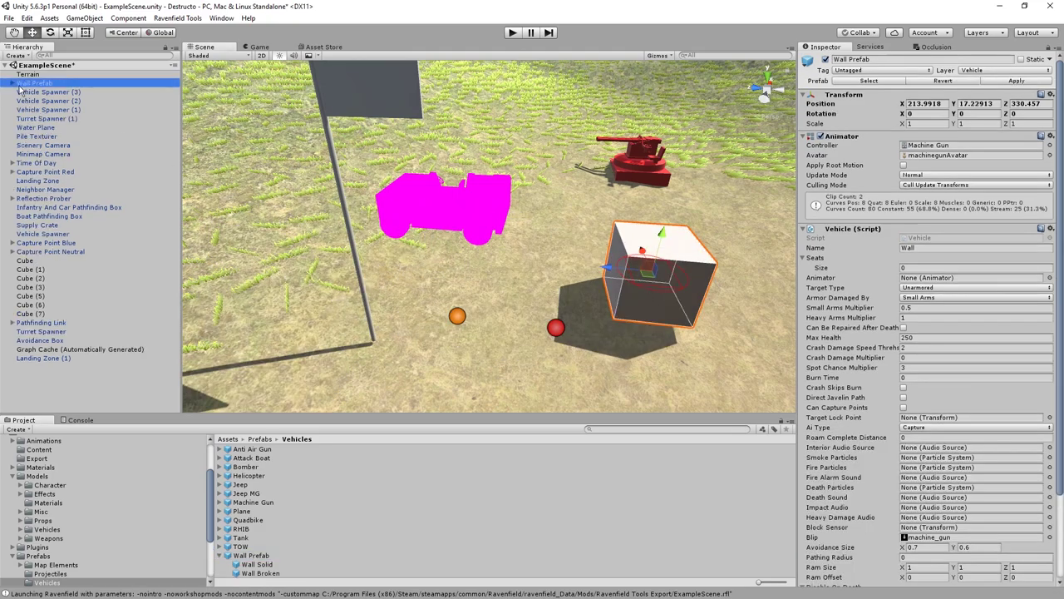
pyautogui.press('Right')
pyautogui.press('Down')
pyautogui.press('Down')
pyautogui.press('Right')
pyautogui.click(63, 107)
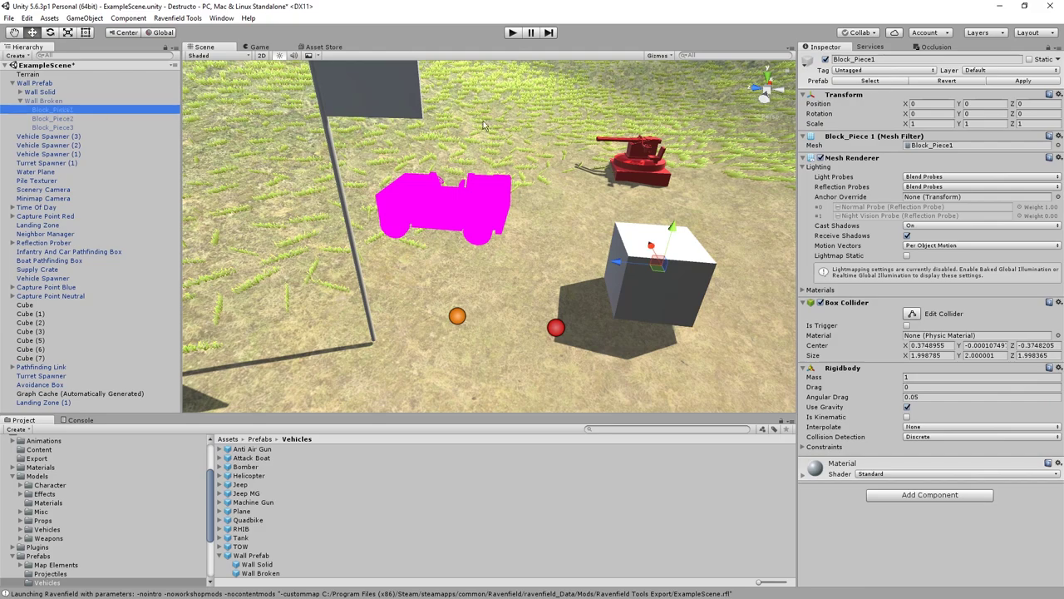
pyautogui.click(968, 379)
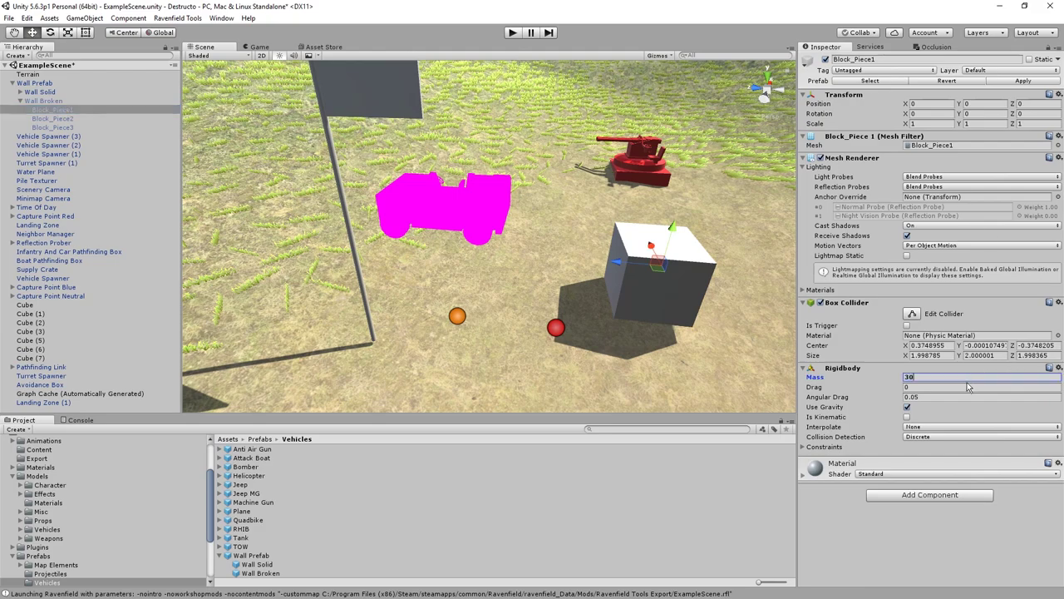
# Change the Rigidbody mass of Block_Piece2 and set the mass of Block_Piece3 to 50
pyautogui.click(73, 117)
pyautogui.click(925, 376)
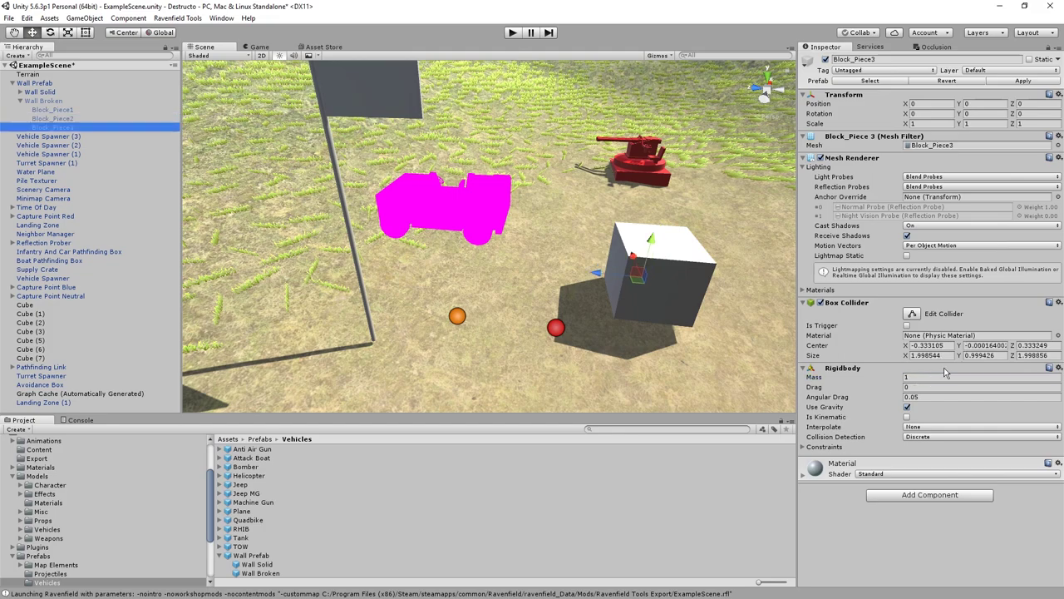
pyautogui.click(943, 378)
pyautogui.write('50')
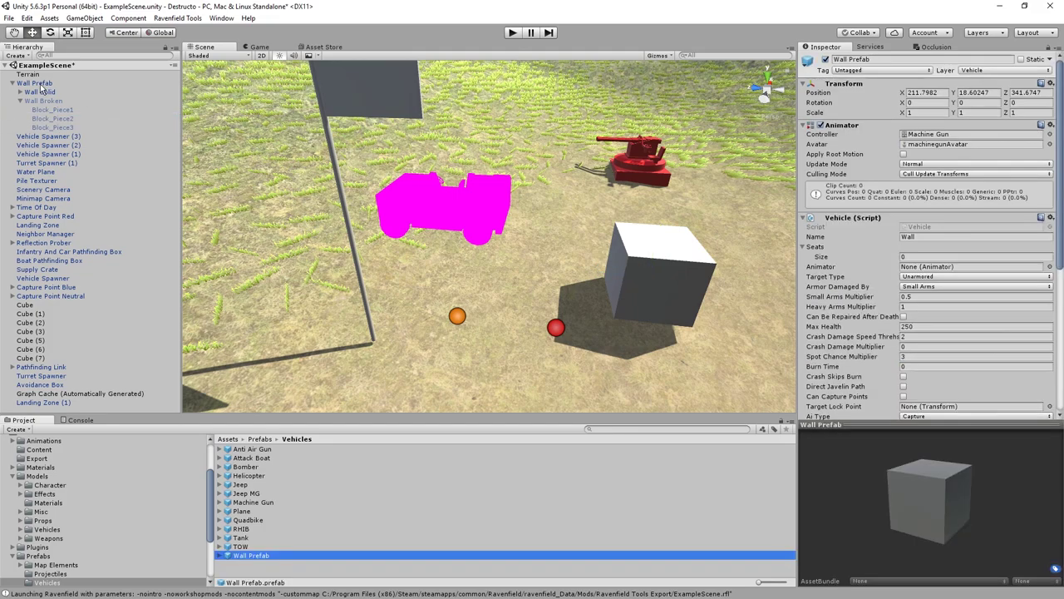
# Save the modified Wall Prefab instance as a new prefab in the Vehicles folder and delete the instance from the scene
pyautogui.moveTo(41, 88); pyautogui.dragTo(243, 567)
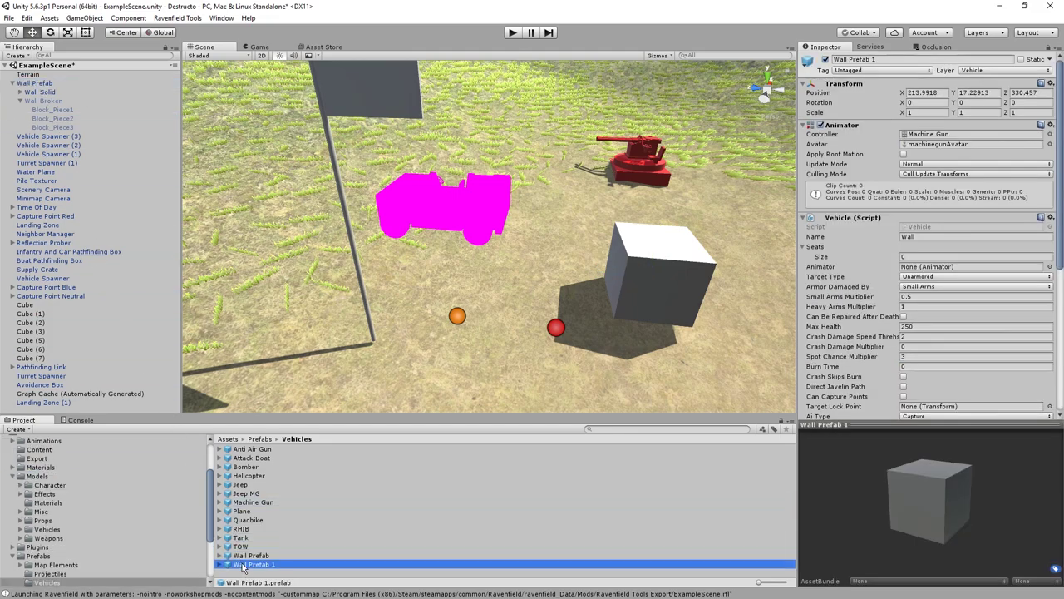
pyautogui.click(653, 272)
pyautogui.press('Delete')
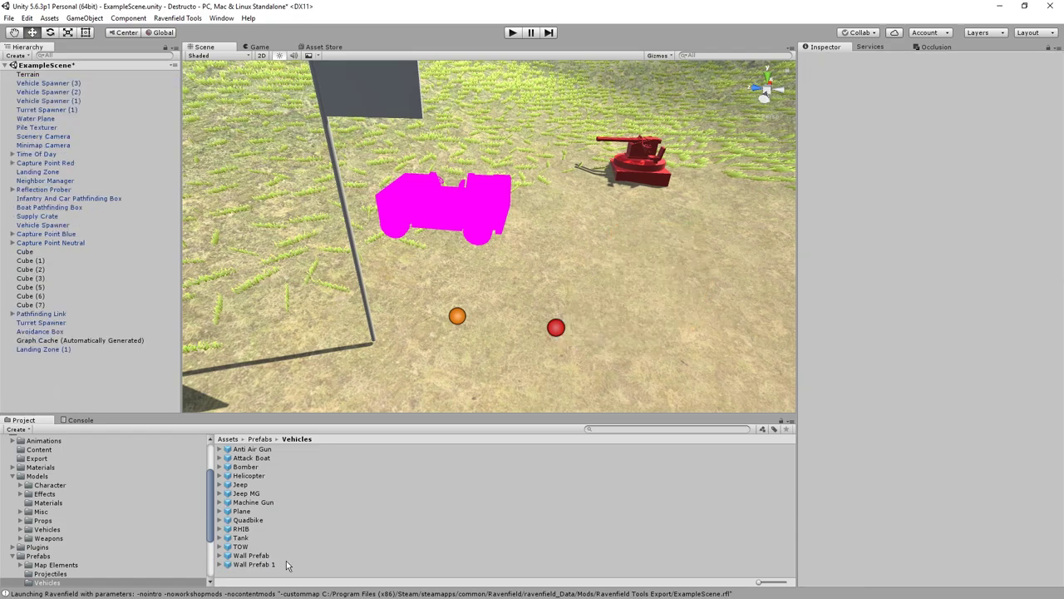
# Delete the old Wall Prefab asset and rename the new one Wall Prefab
pyautogui.click(271, 556)
pyautogui.hotkey('shift', 'Delete')
pyautogui.click(274, 557)
pyautogui.press('F2')
pyautogui.click(274, 555)
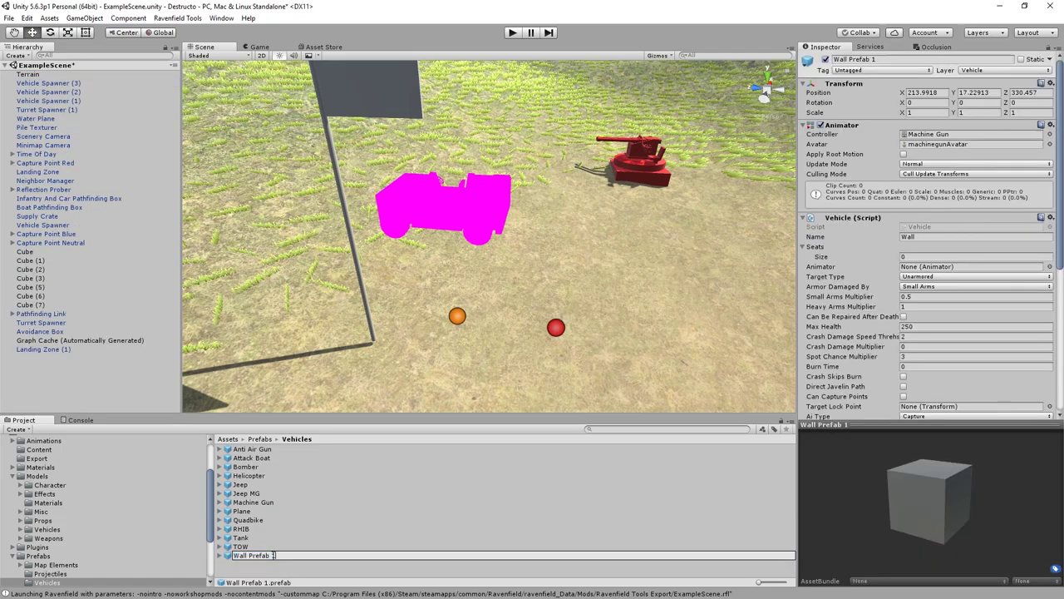
pyautogui.press('Return')
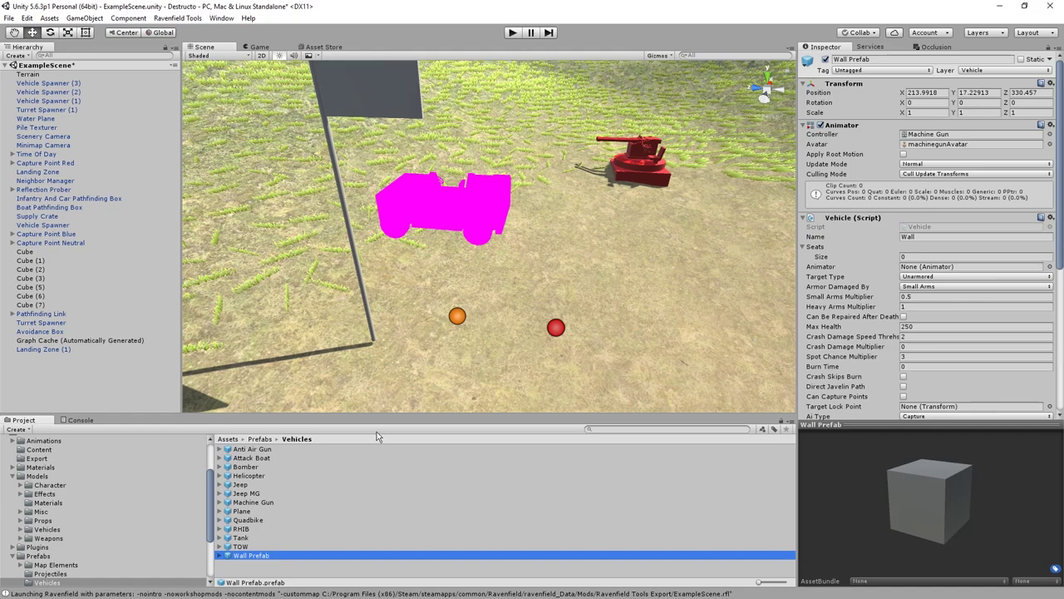
# Assign Wall Prefab as the prefab of Vehicle Spawner (3), replacing the missing game object
pyautogui.click(509, 215)
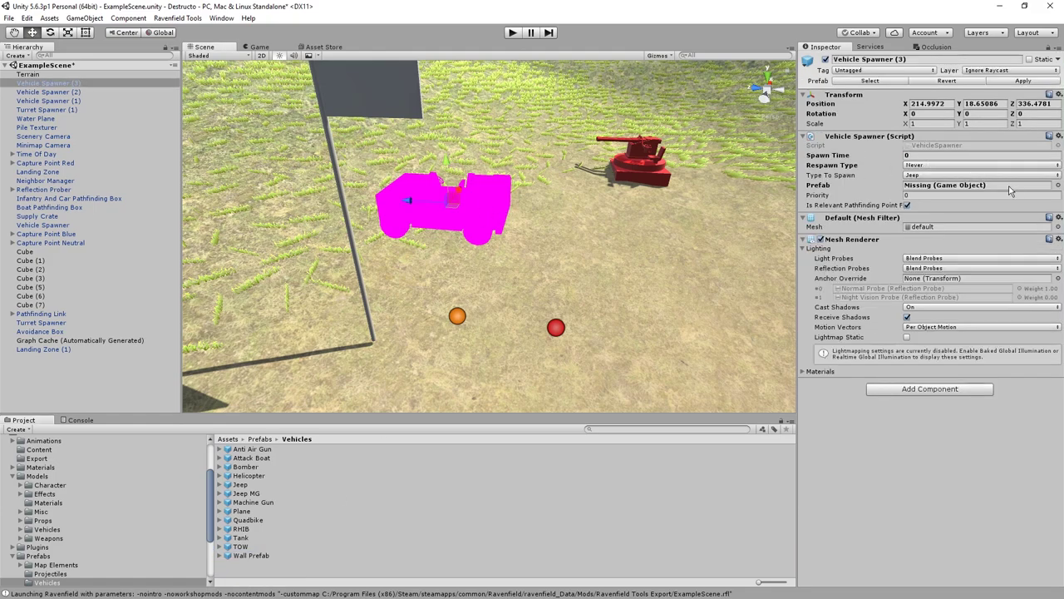
pyautogui.click(1058, 184)
pyautogui.write('wall')
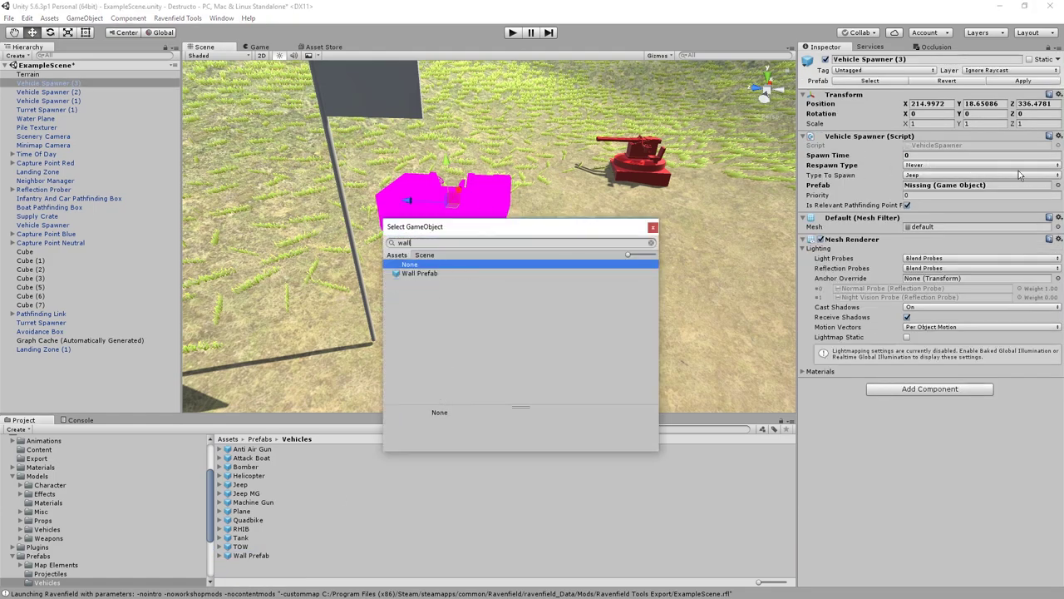
pyautogui.press('Return')
pyautogui.click(1058, 186)
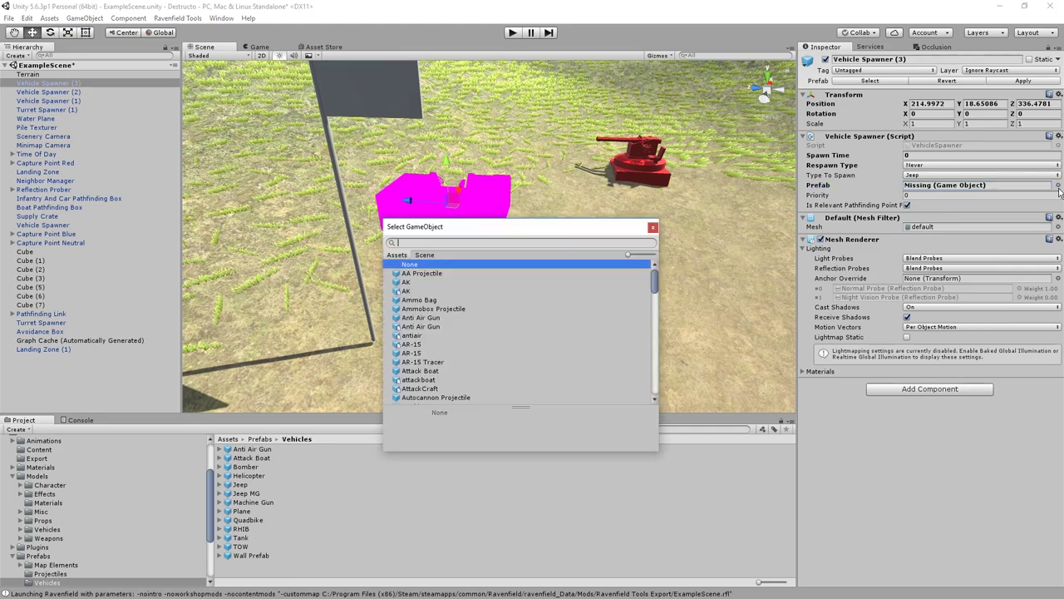
pyautogui.write('wa')
pyautogui.press('Down')
pyautogui.press('Return')
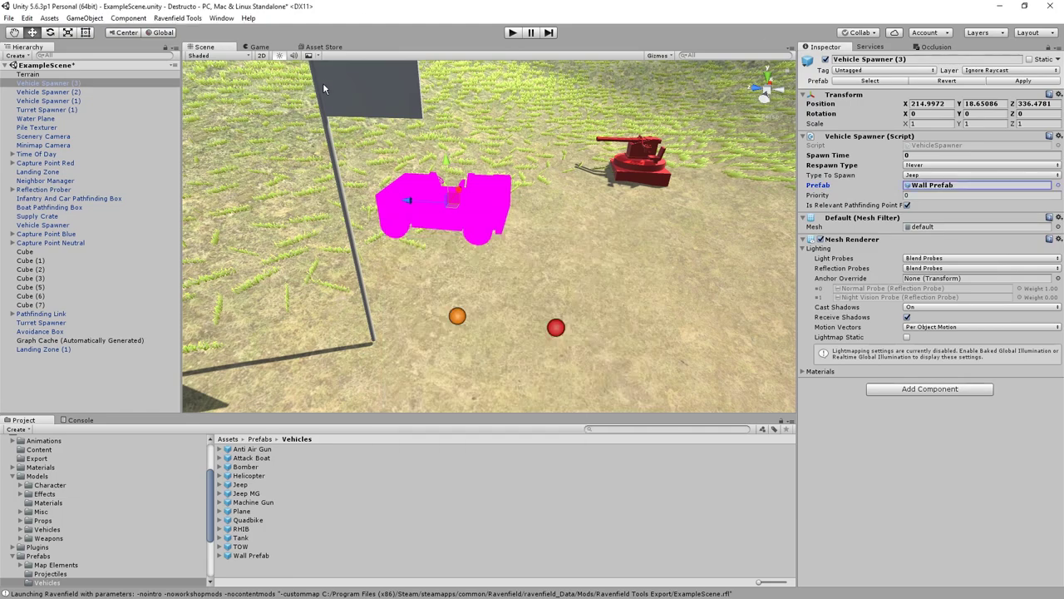
# Duplicate Vehicle Spawner (3) upward and sideways into an upright grid of spawners, four high and four wide
pyautogui.click(456, 200)
pyautogui.hotkey('ctrl', 'd')
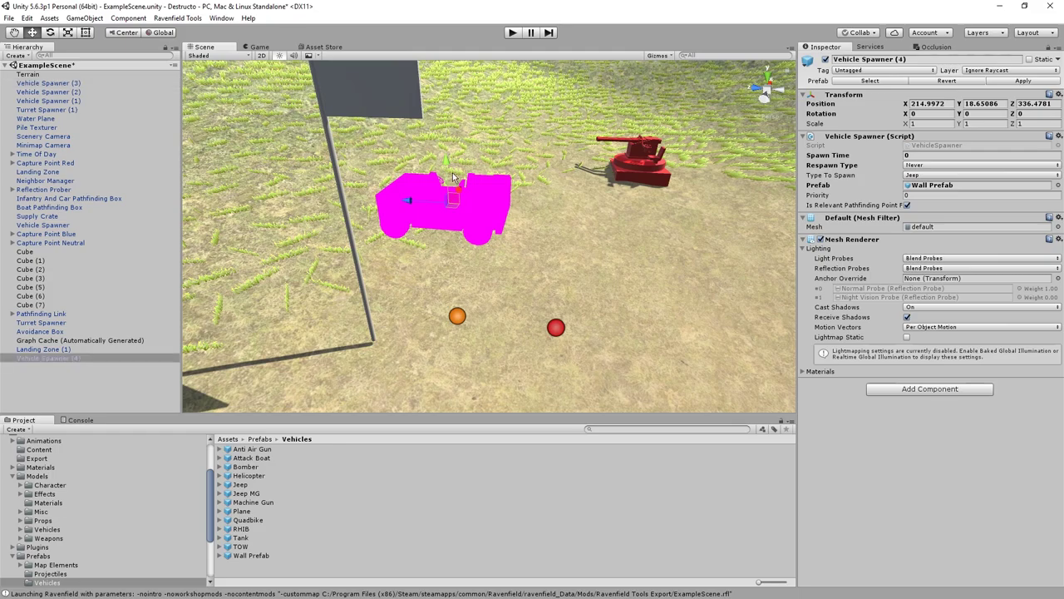
pyautogui.moveTo(453, 170); pyautogui.dragTo(453, 71)
pyautogui.hotkey('ctrl', 'd')
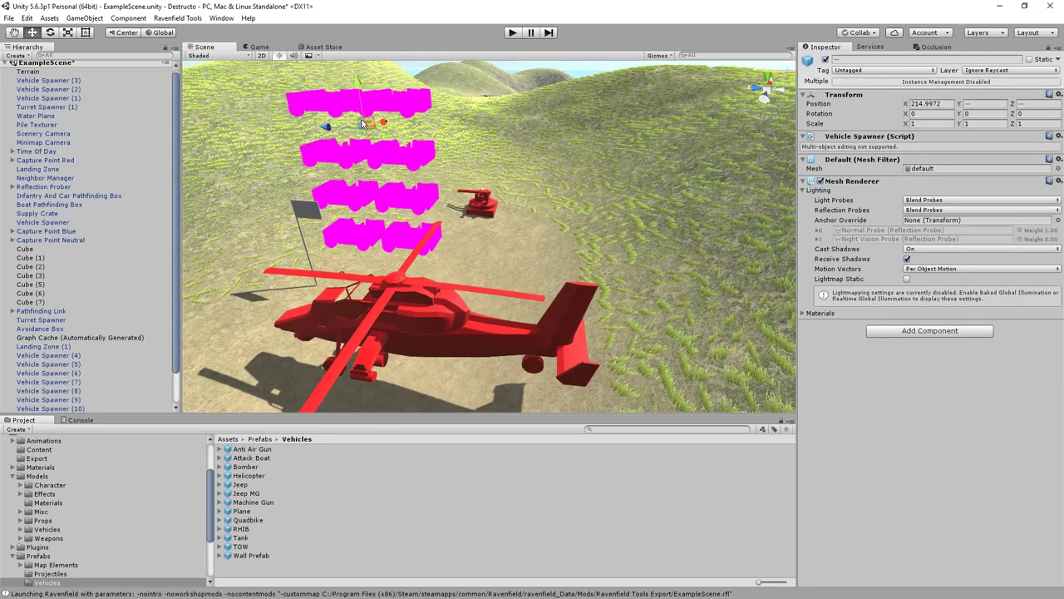
pyautogui.hotkey('ctrl', 'd')
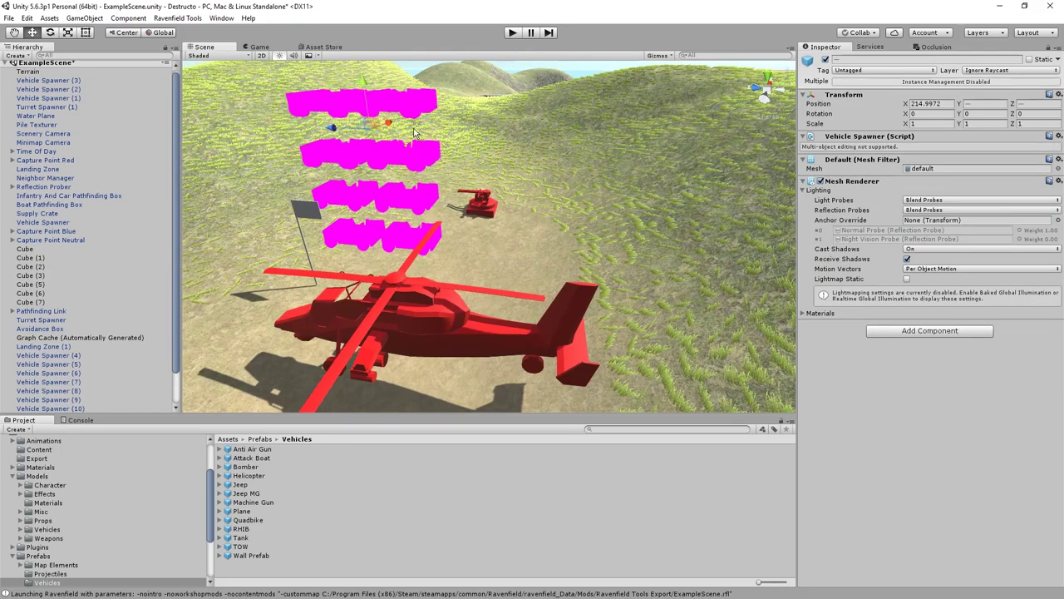
pyautogui.moveTo(363, 123); pyautogui.dragTo(516, 222)
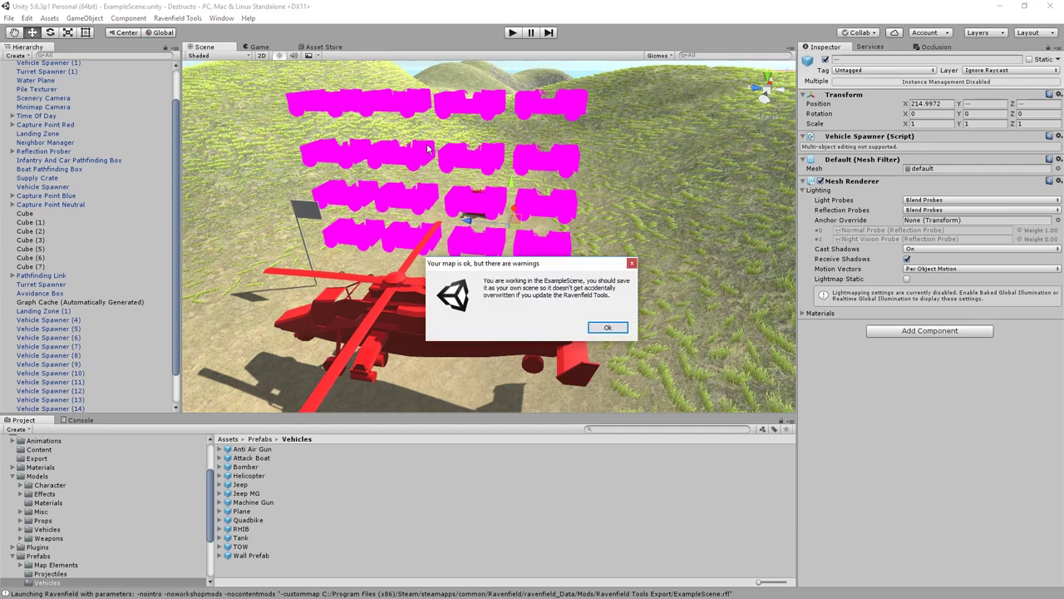
# Accept the map warning, run the test in Ravenfield and fire rockets at the stacked wall blocks
pyautogui.click(608, 328)
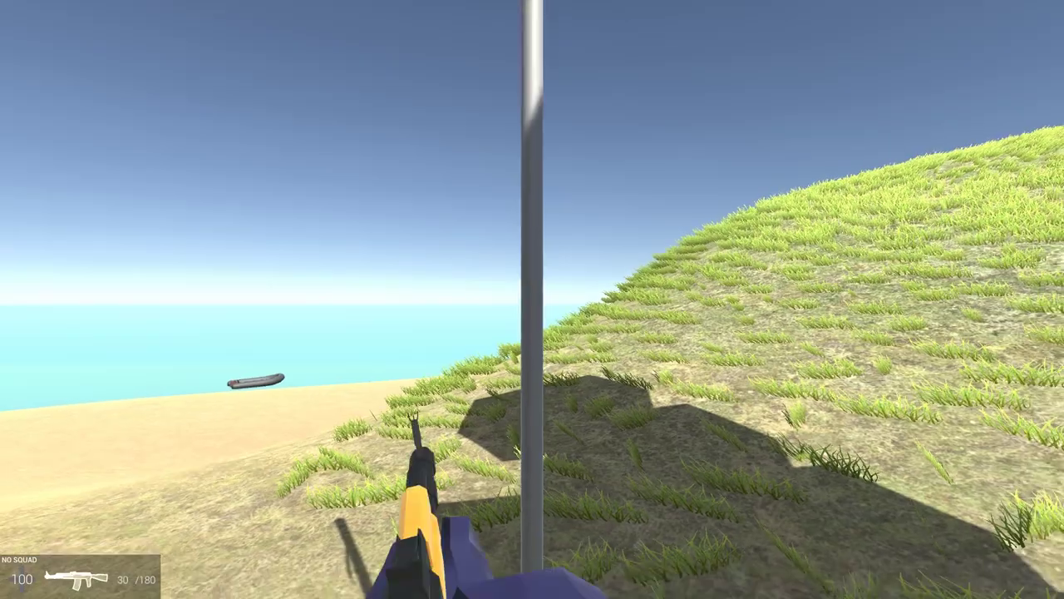
pyautogui.press('2')
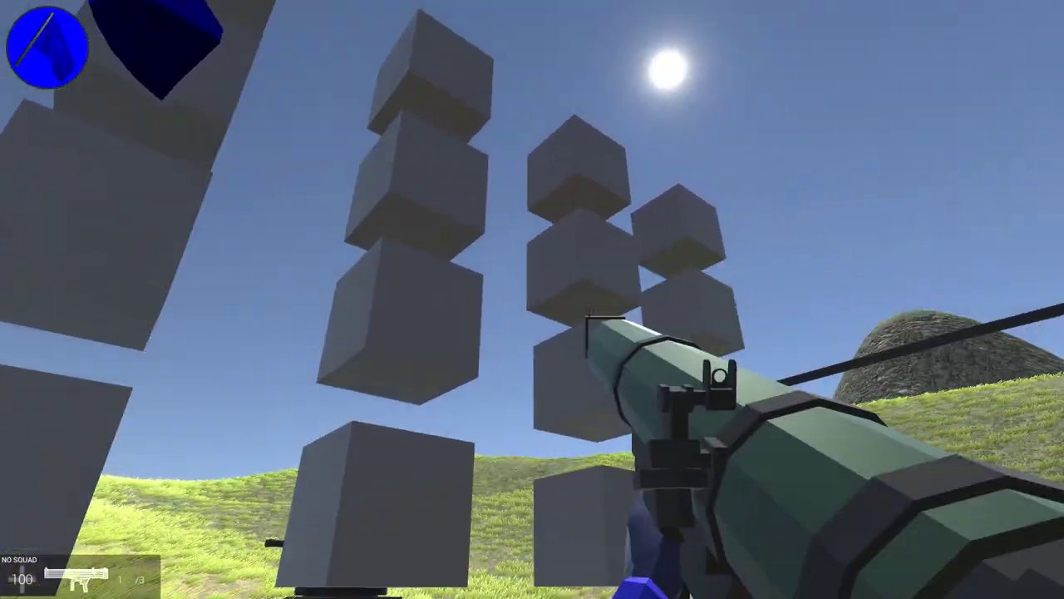
pyautogui.click(532, 300)
pyautogui.press('s')
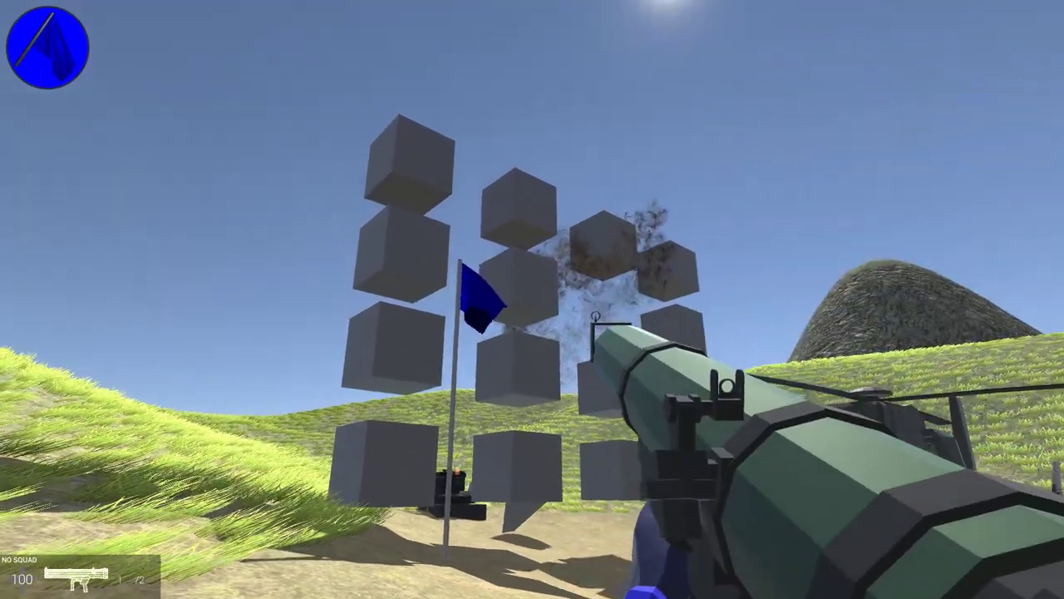
pyautogui.click(533, 299)
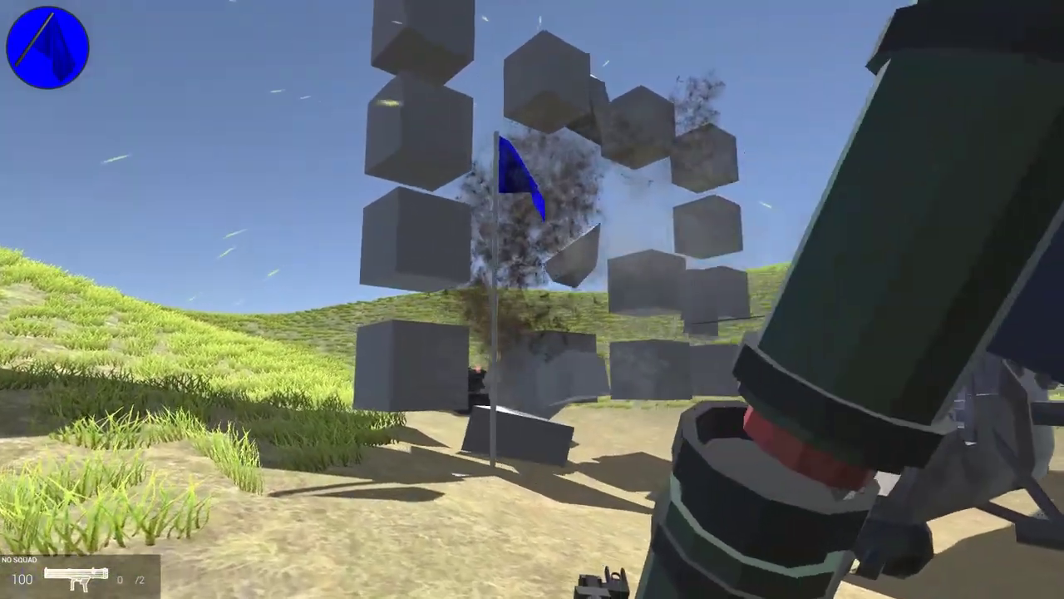
pyautogui.press('a')
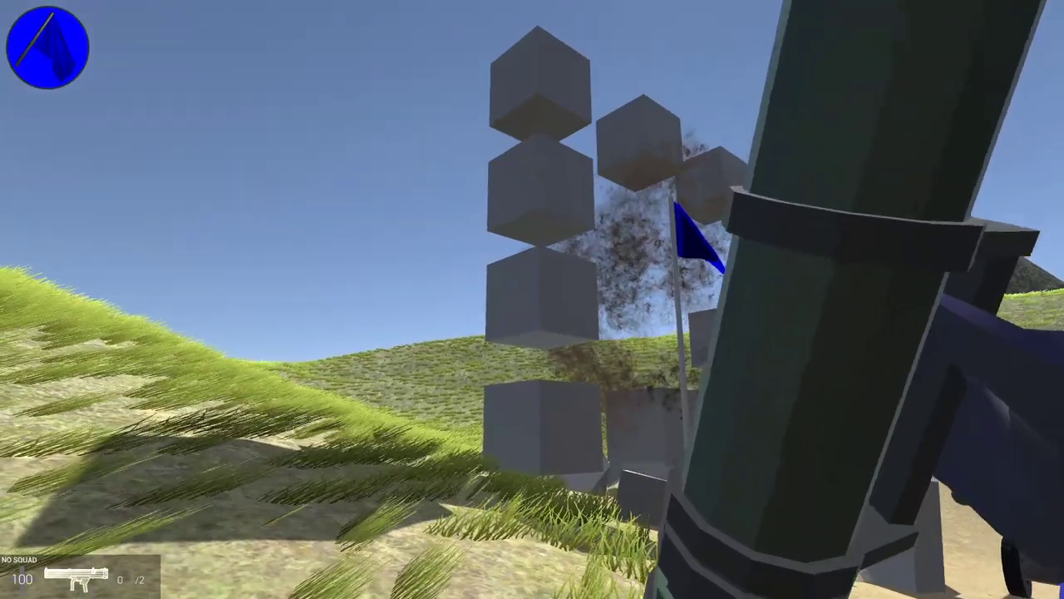
# Advance on the stacked blocks with the rifle and shoot them to test how they break apart
pyautogui.press('1')
pyautogui.press('w')
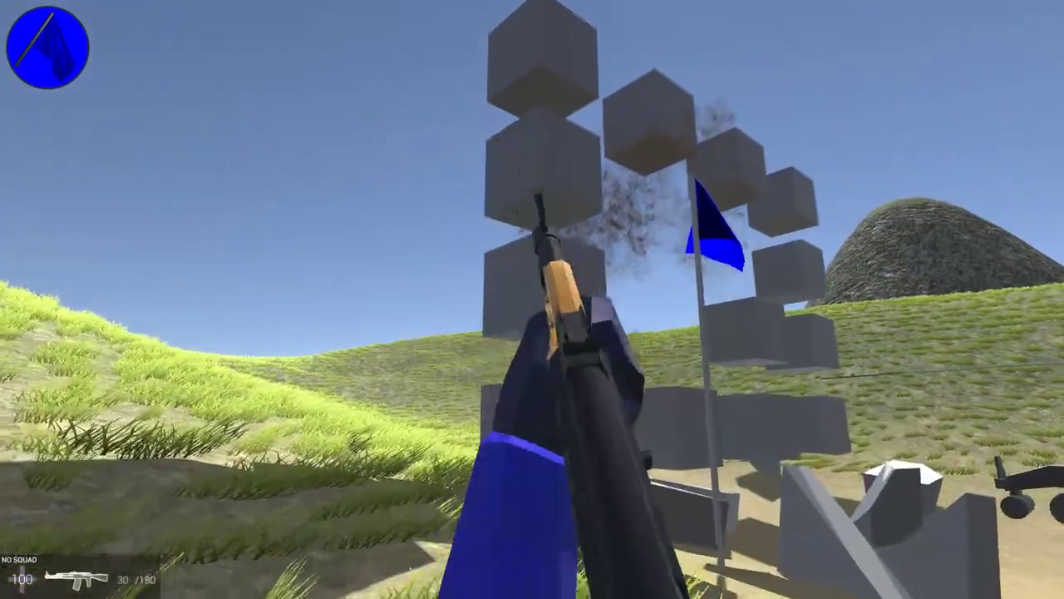
pyautogui.click(532, 300)
pyautogui.press('w')
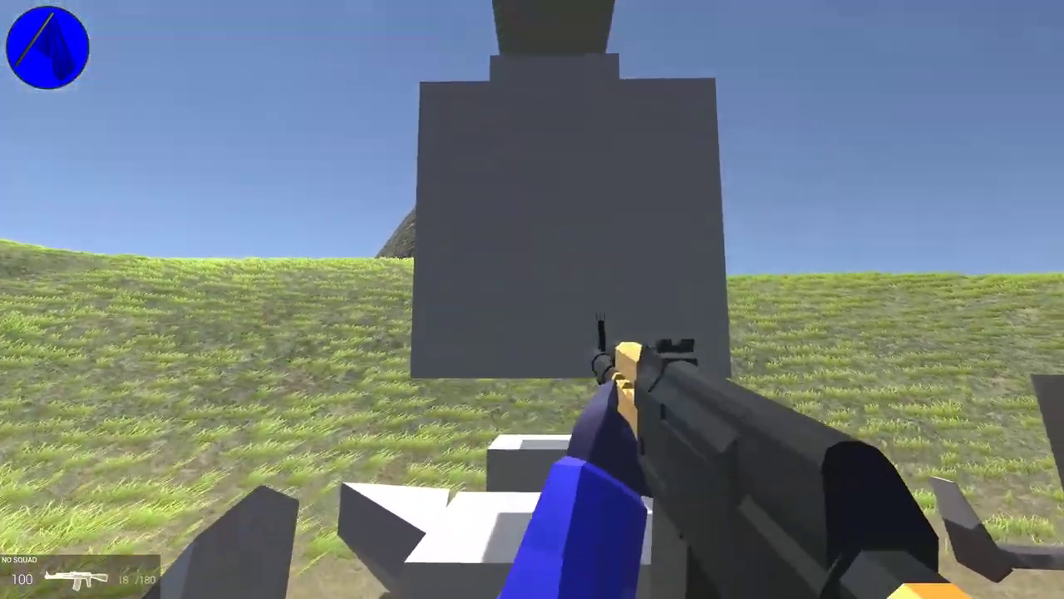
pyautogui.click(532, 299)
pyautogui.press('w')
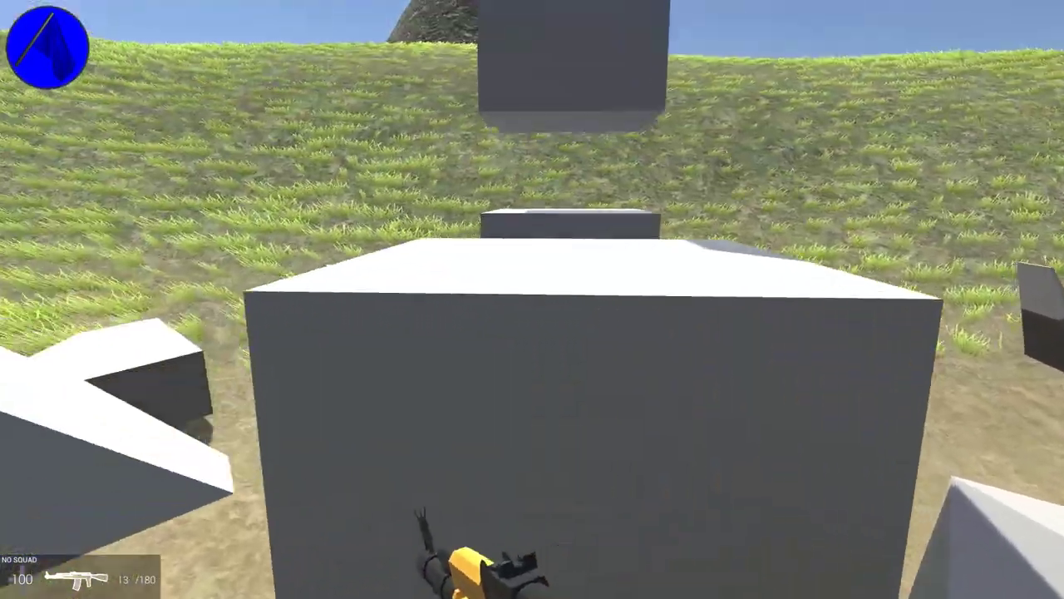
# Inspect the fallen pieces from the wall's far side, and fire the rifle and a rocket at the remaining blocks
pyautogui.press('w')
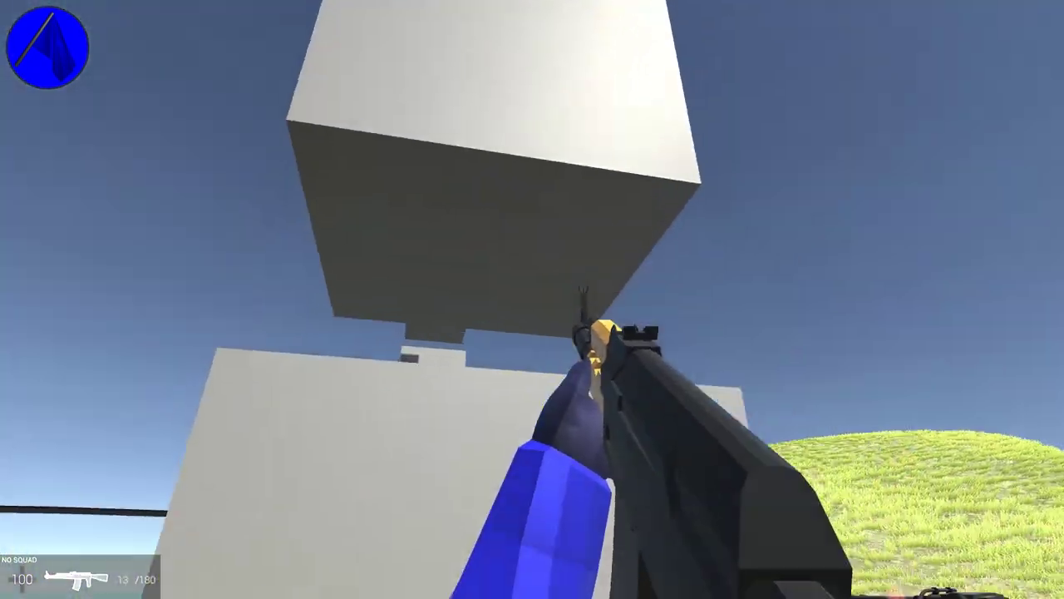
pyautogui.press('w')
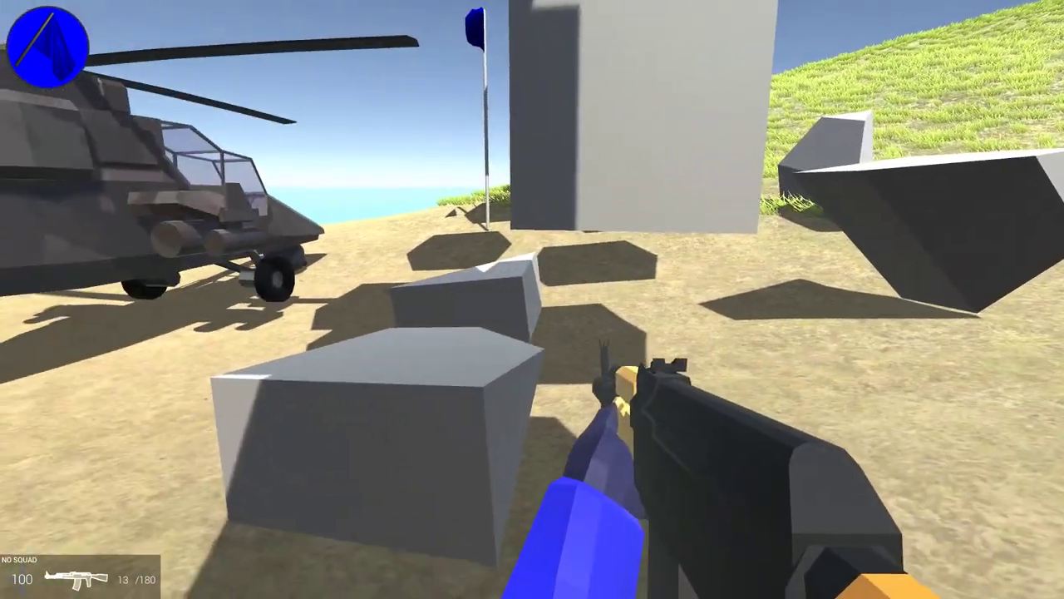
pyautogui.press('s')
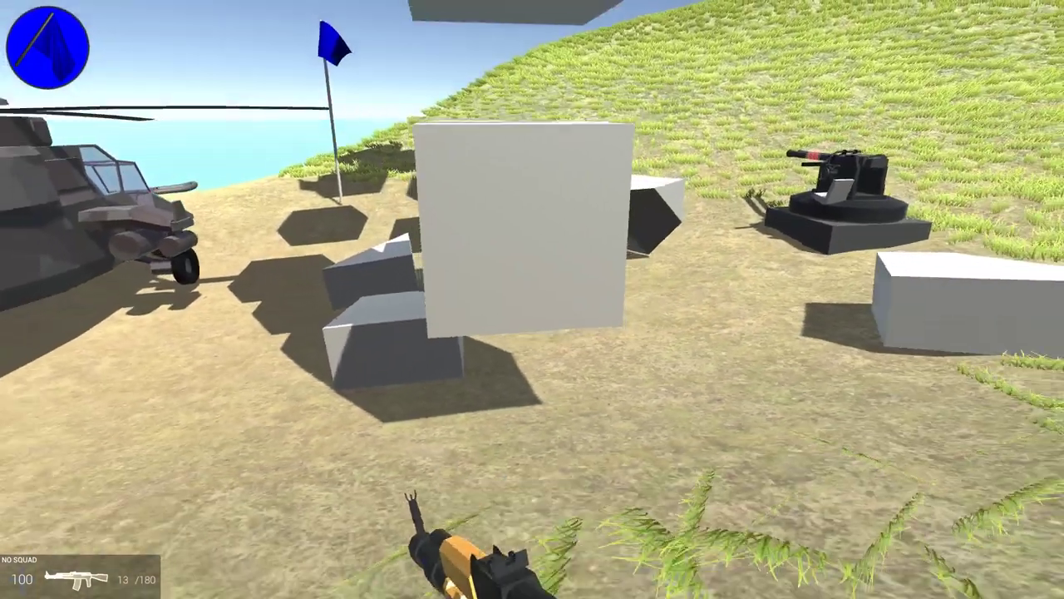
pyautogui.press('s')
pyautogui.click(533, 299)
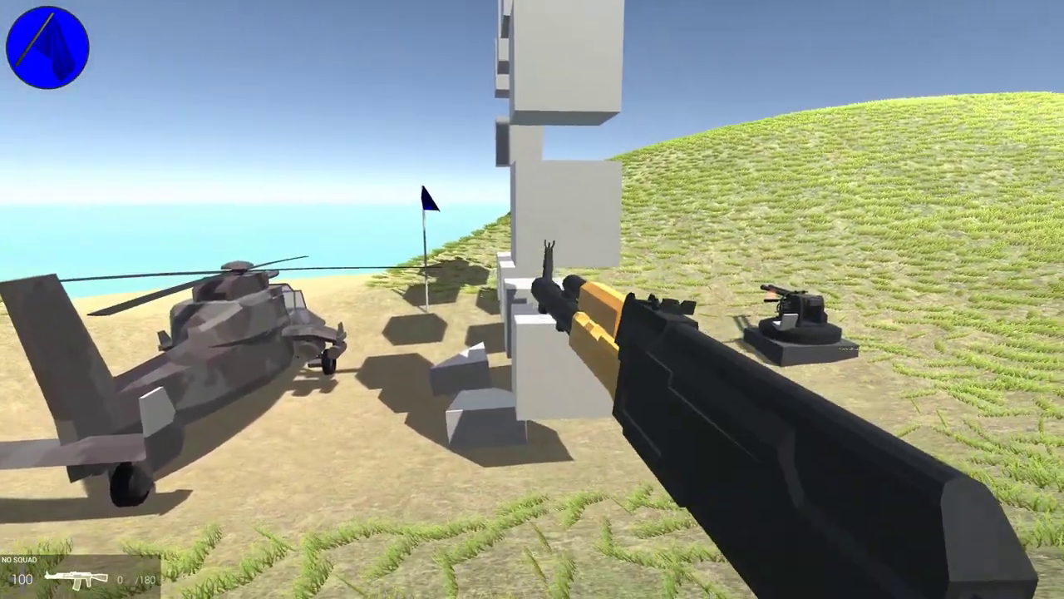
pyautogui.press('3')
pyautogui.click(532, 300)
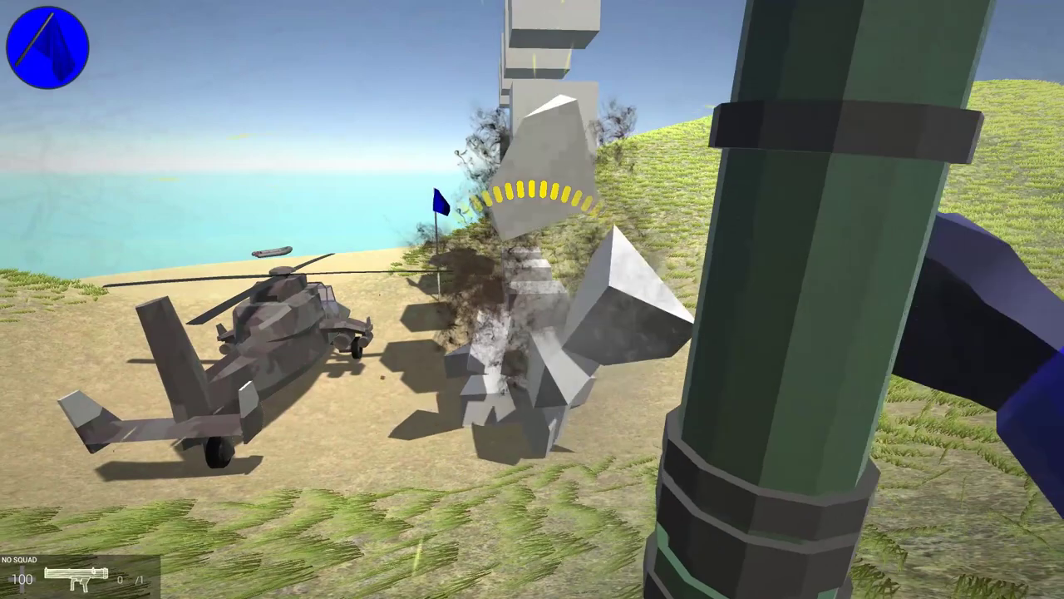